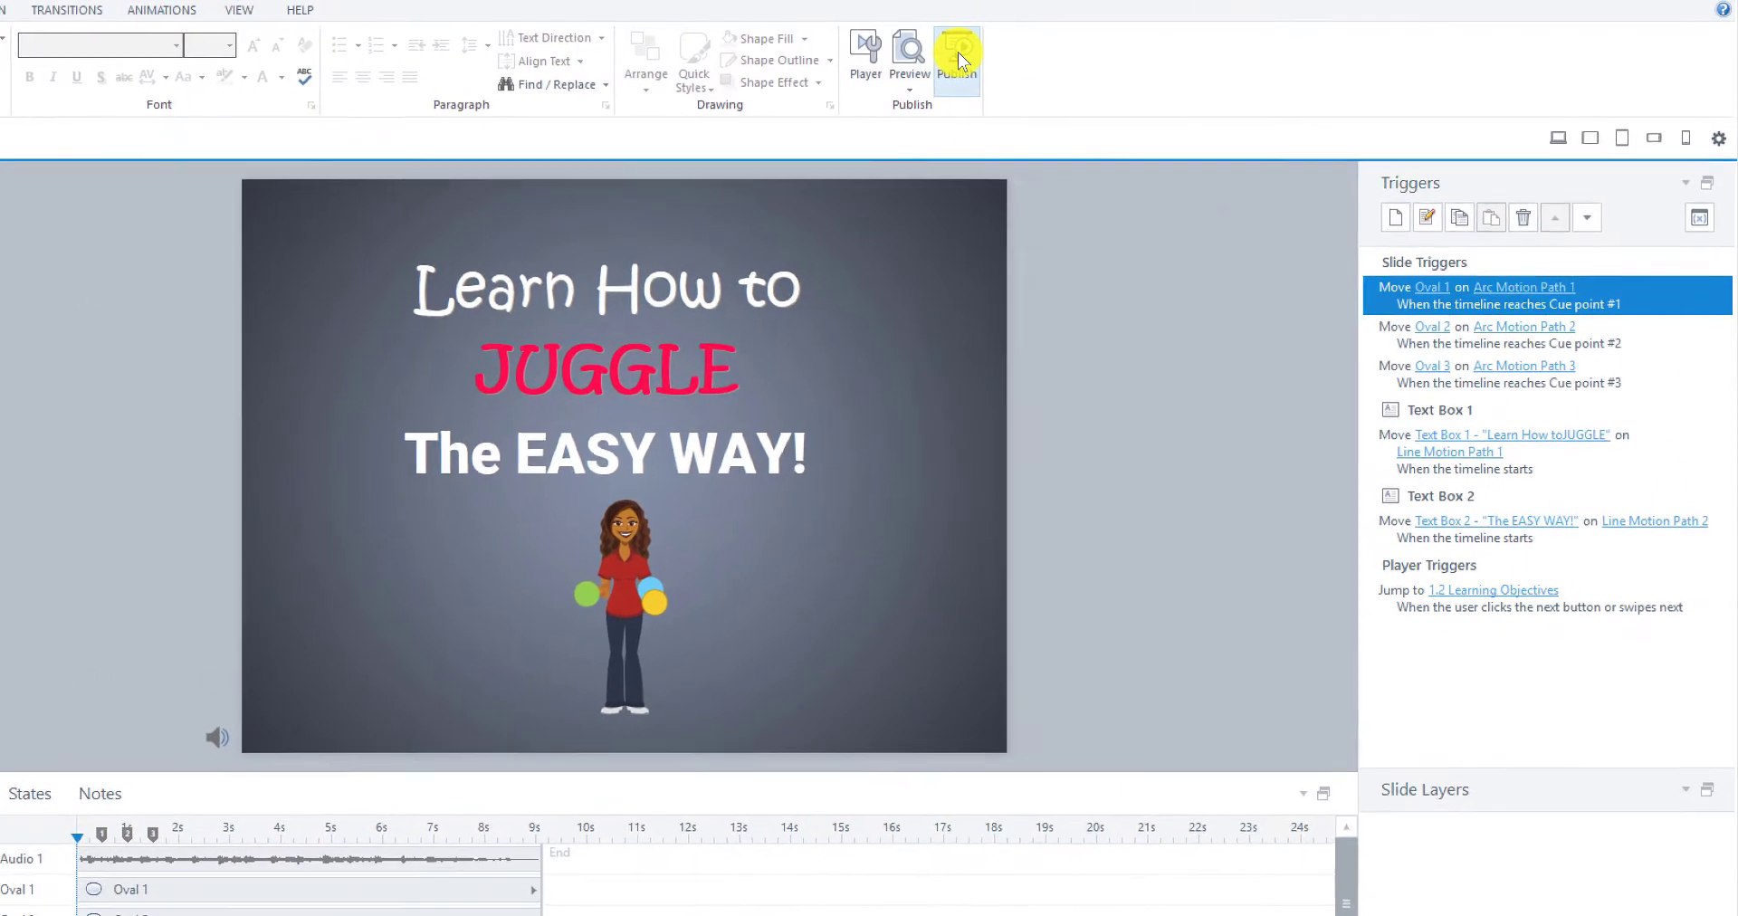
Step: Open the publish settings and look through the Articulate Online, LMS, CD and Word outputs before returning to Web
click(1036, 54)
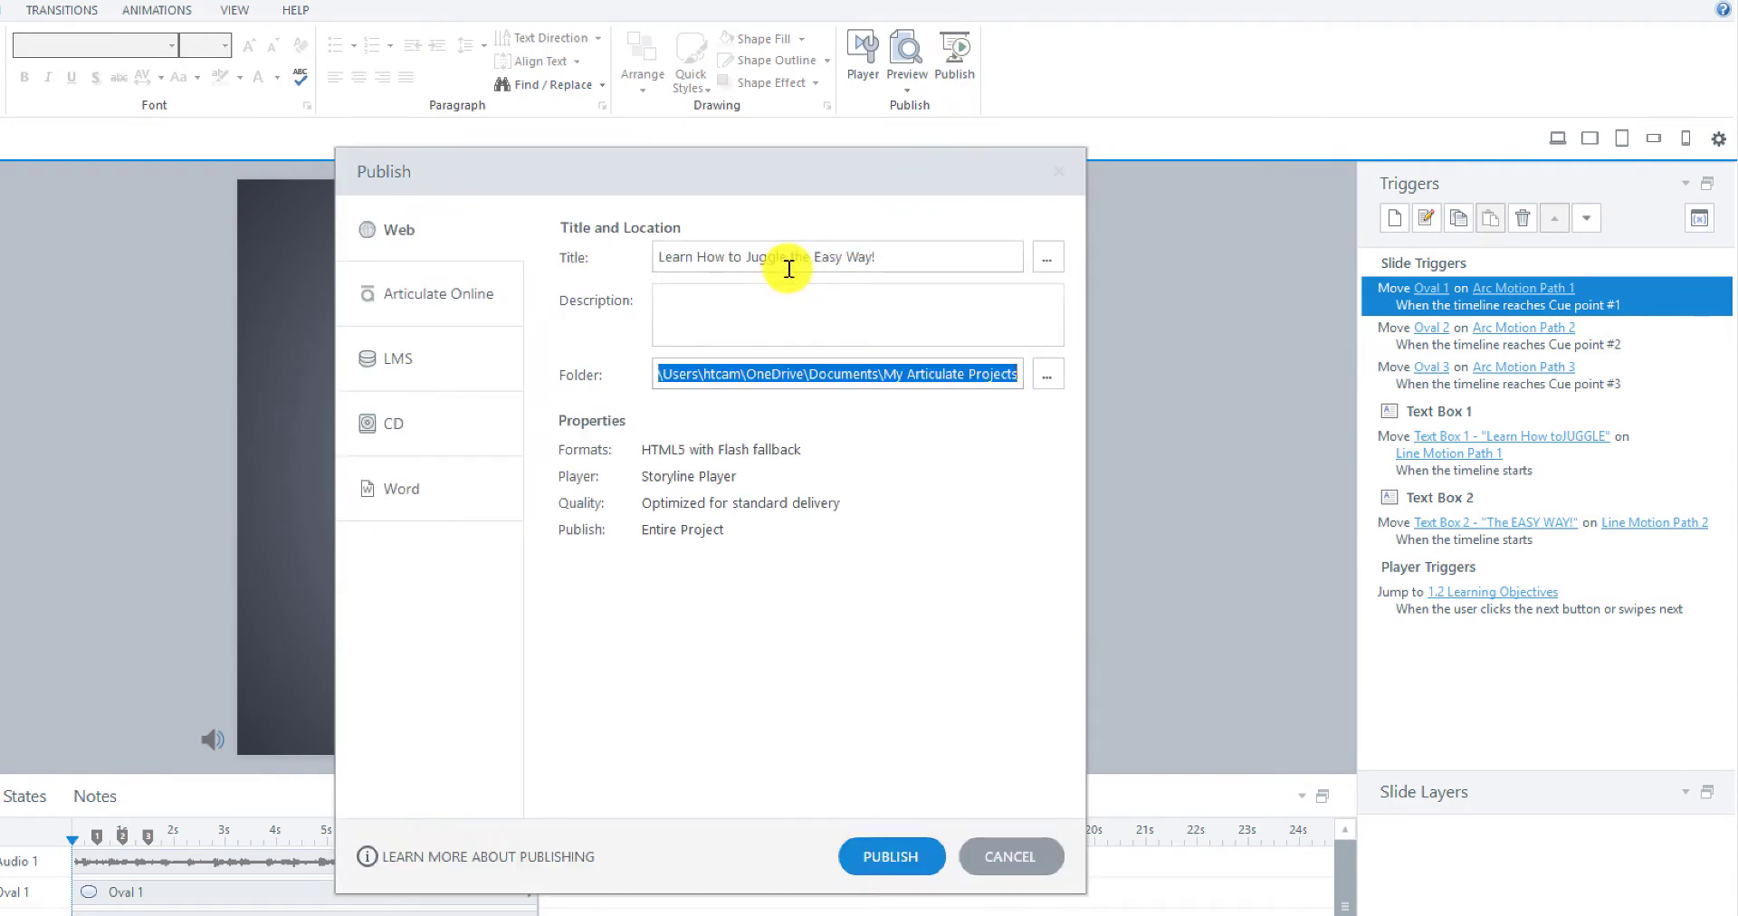
drag(779, 182, 893, 134)
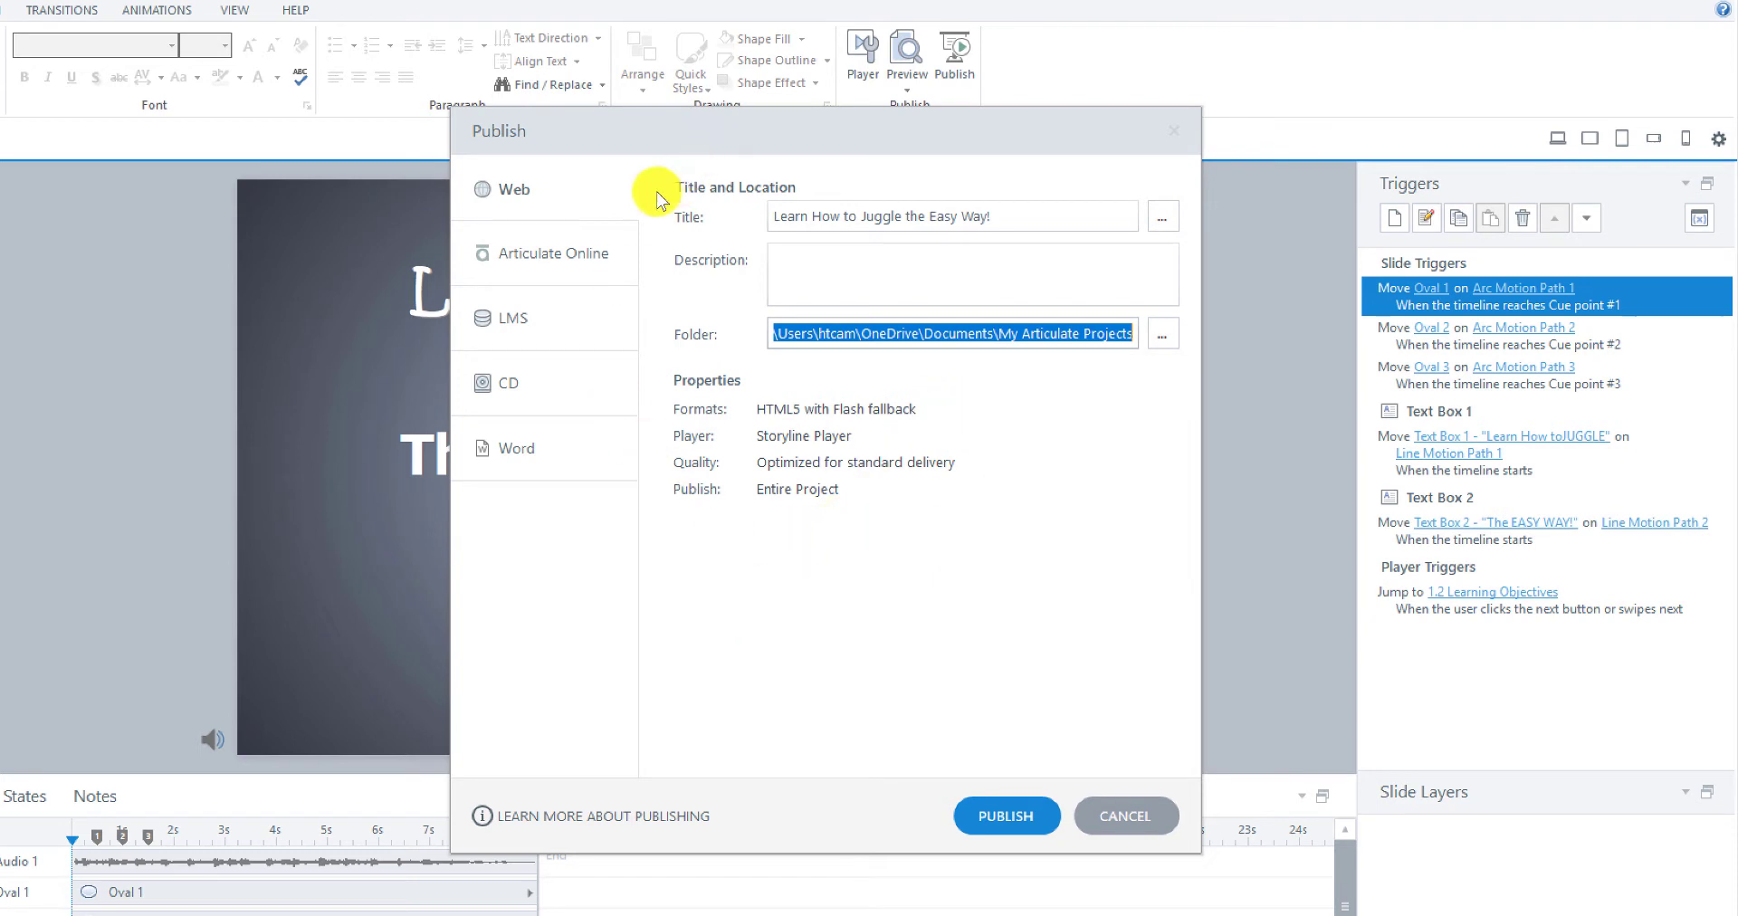
click(554, 263)
click(548, 322)
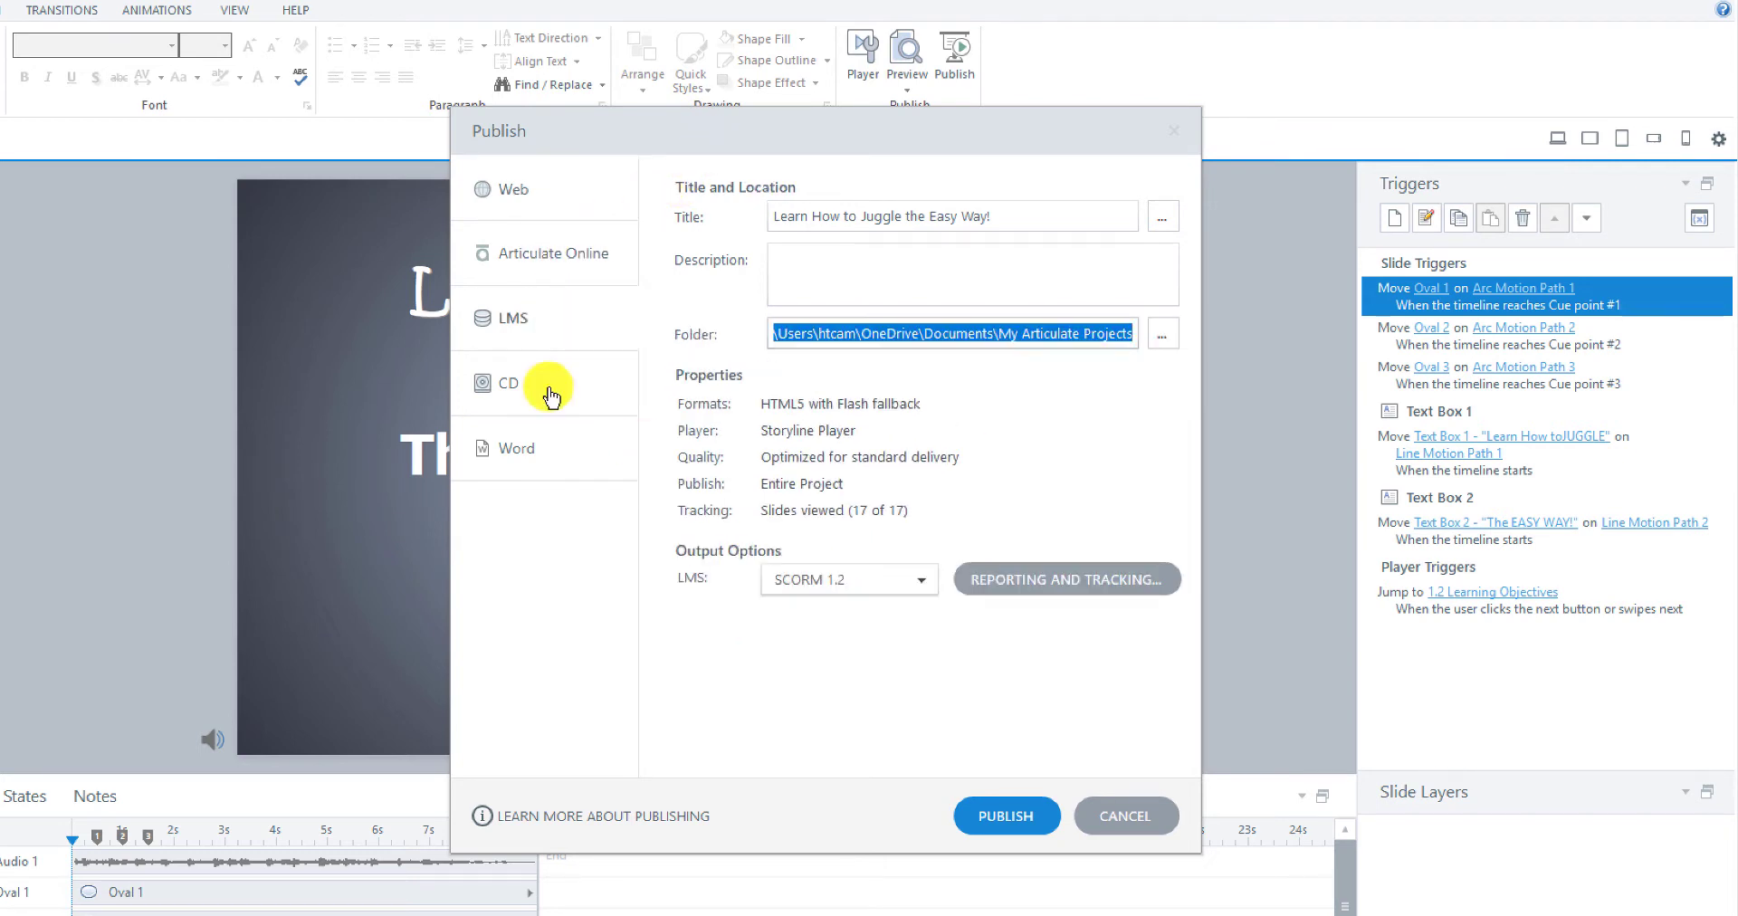
click(551, 387)
click(550, 446)
click(554, 195)
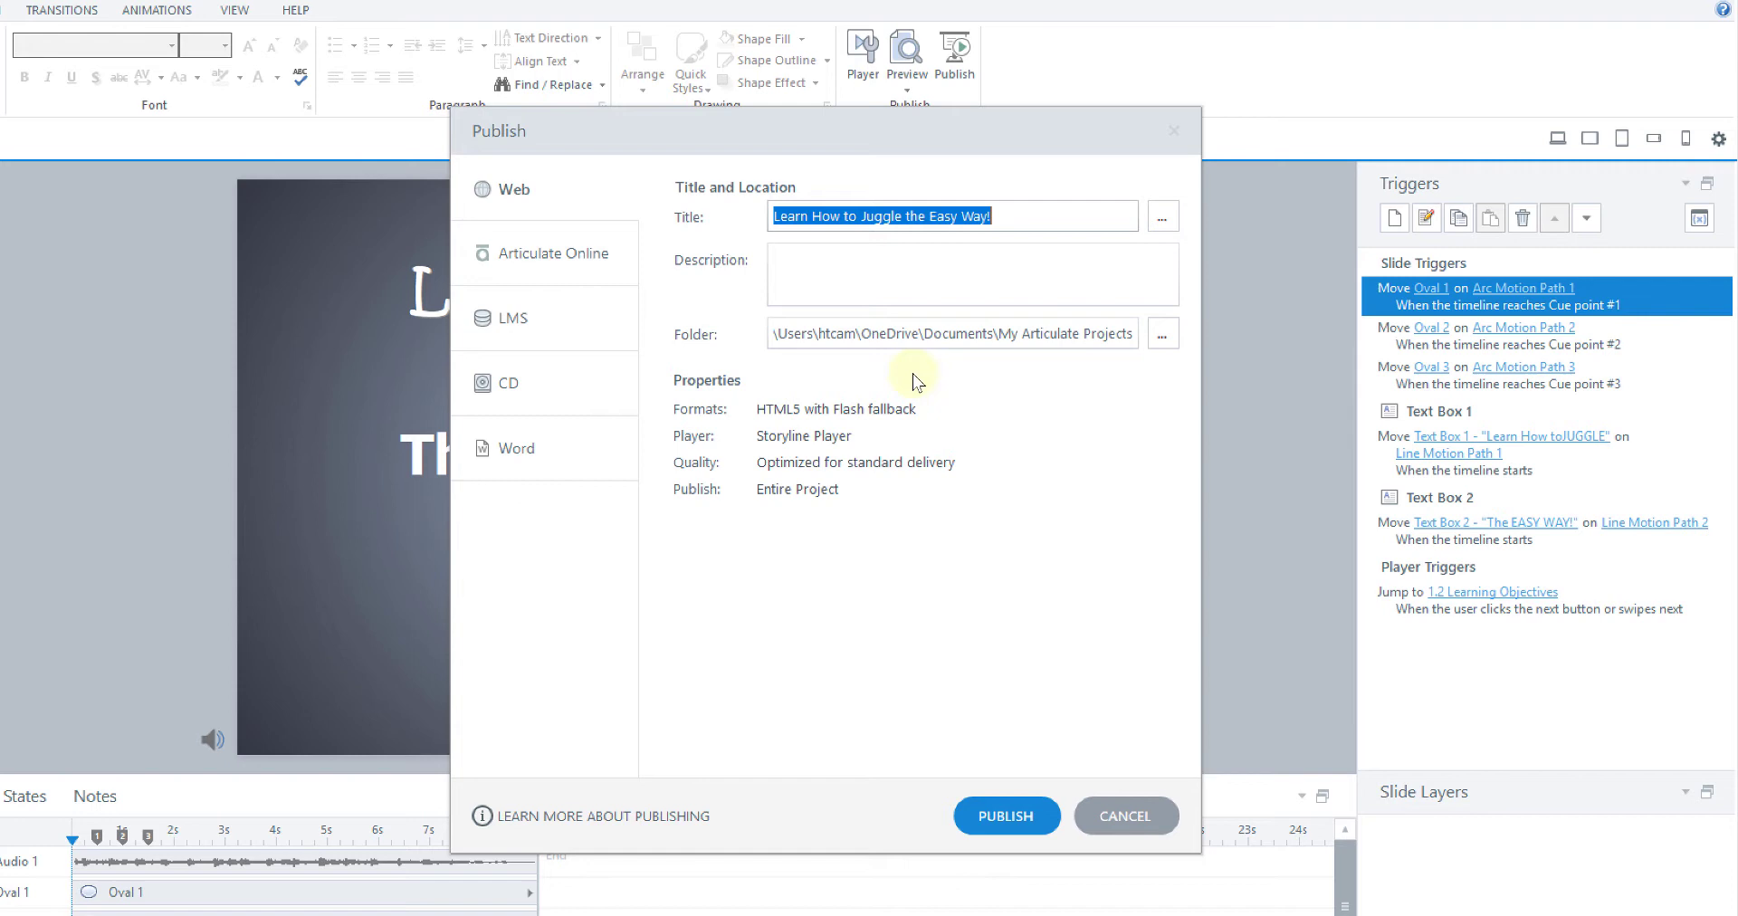
Step: Check the course title for the web output and review the project information, closing it without changes
click(1001, 217)
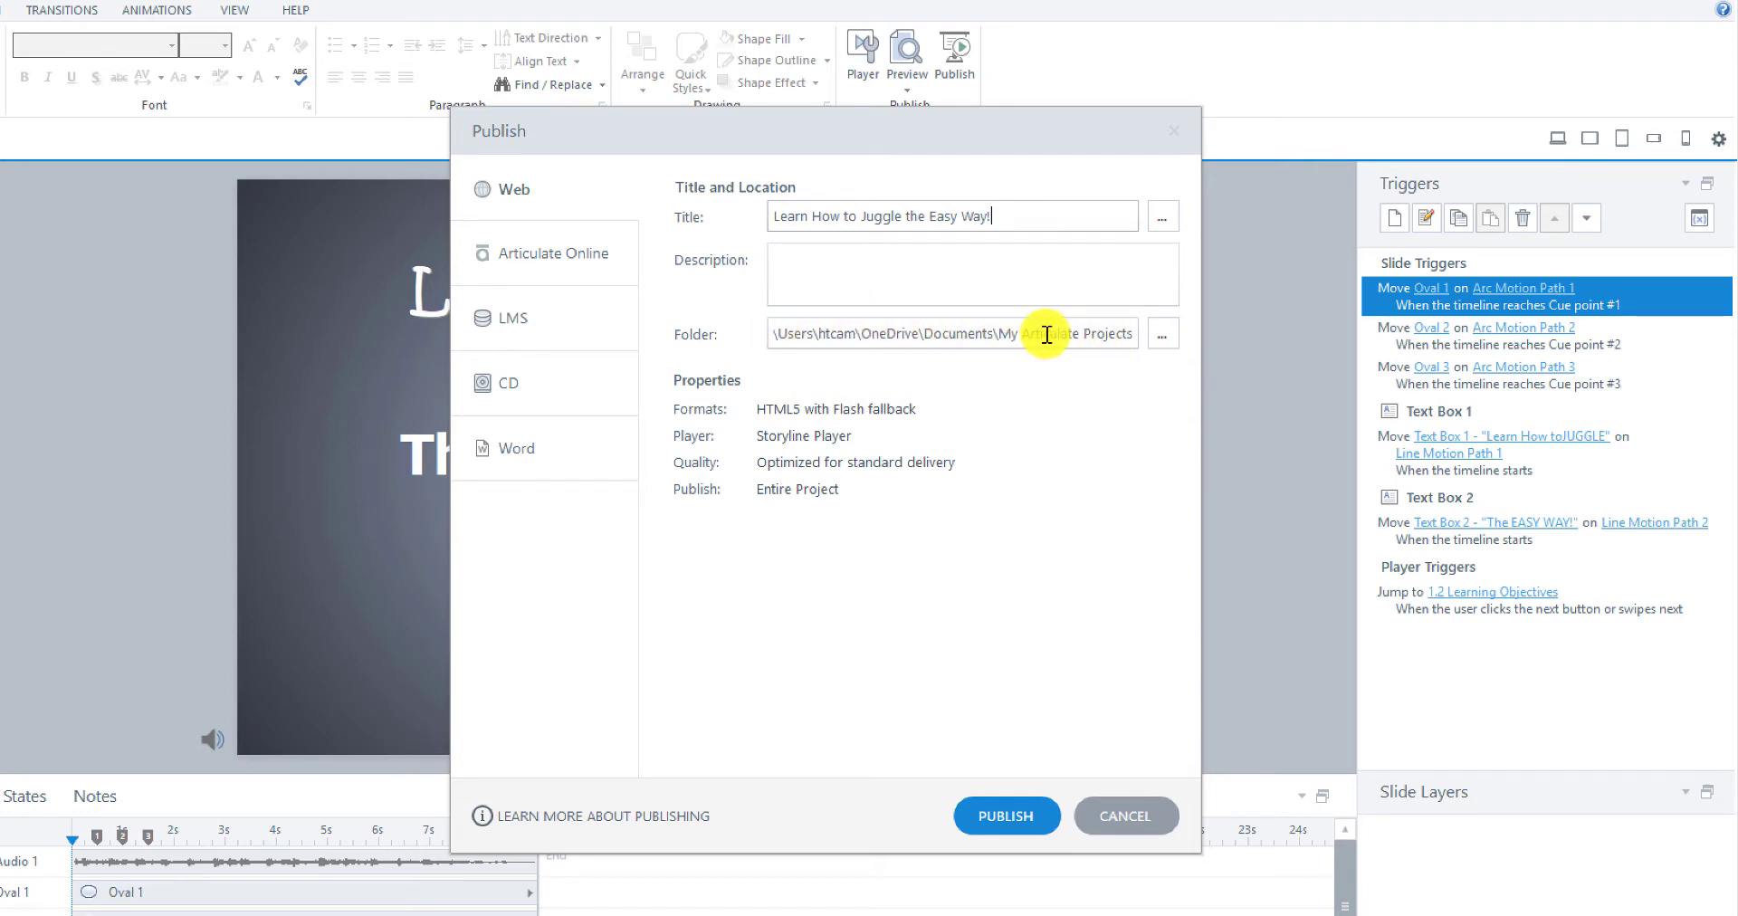
click(1150, 226)
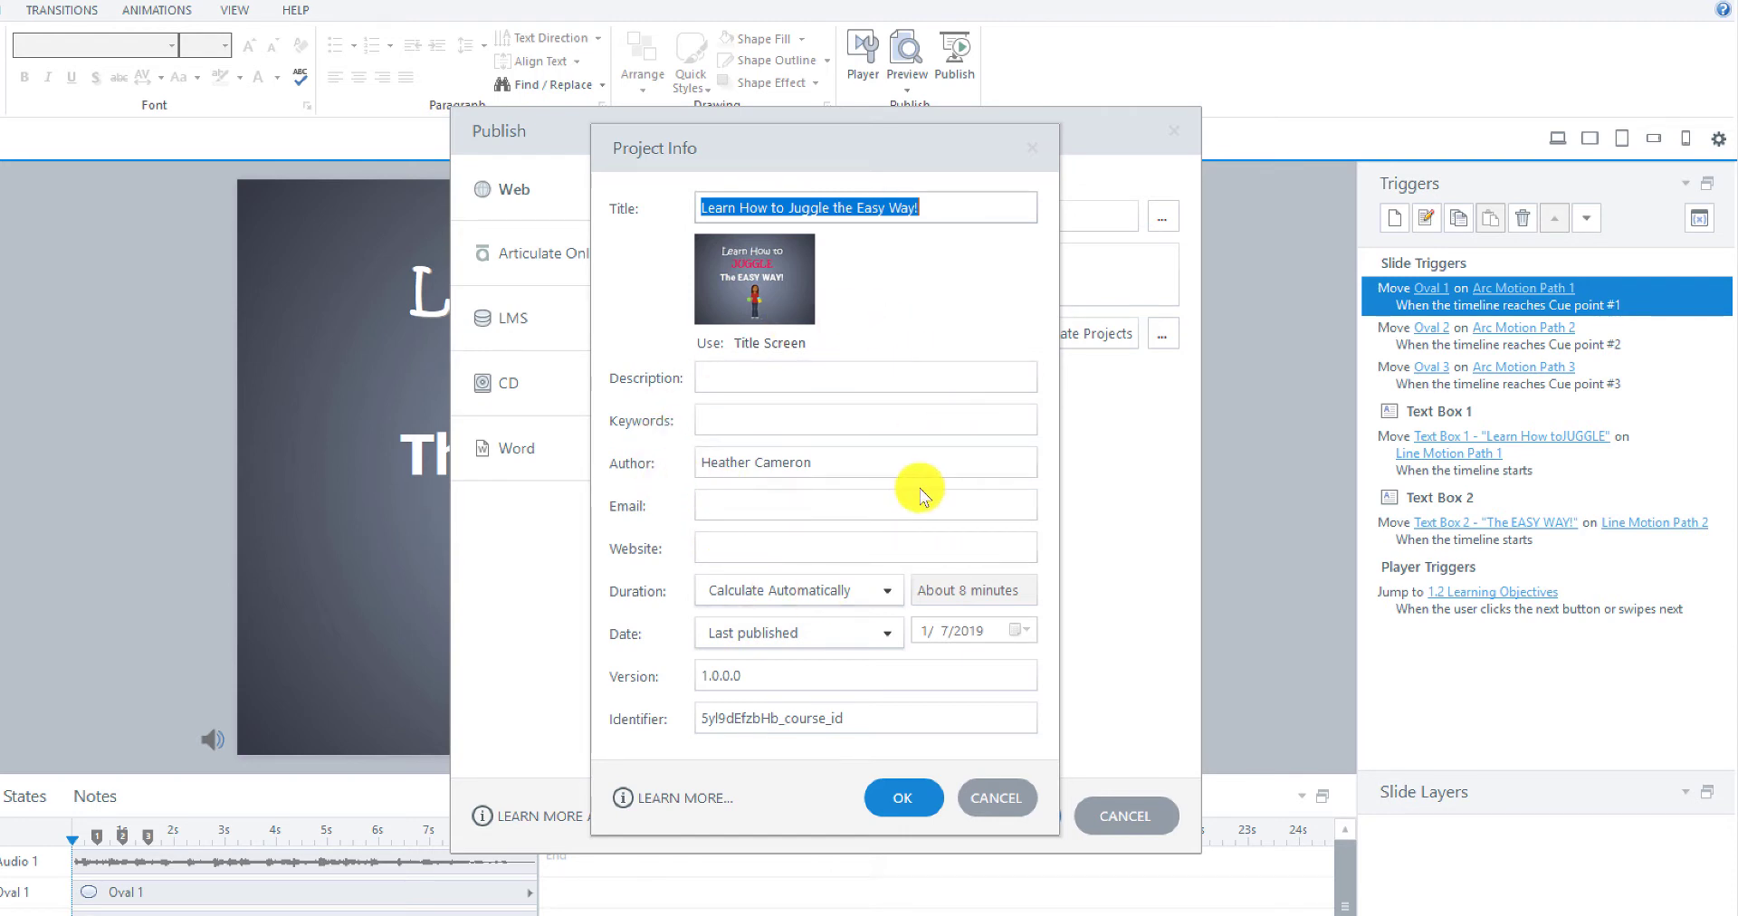
click(1004, 800)
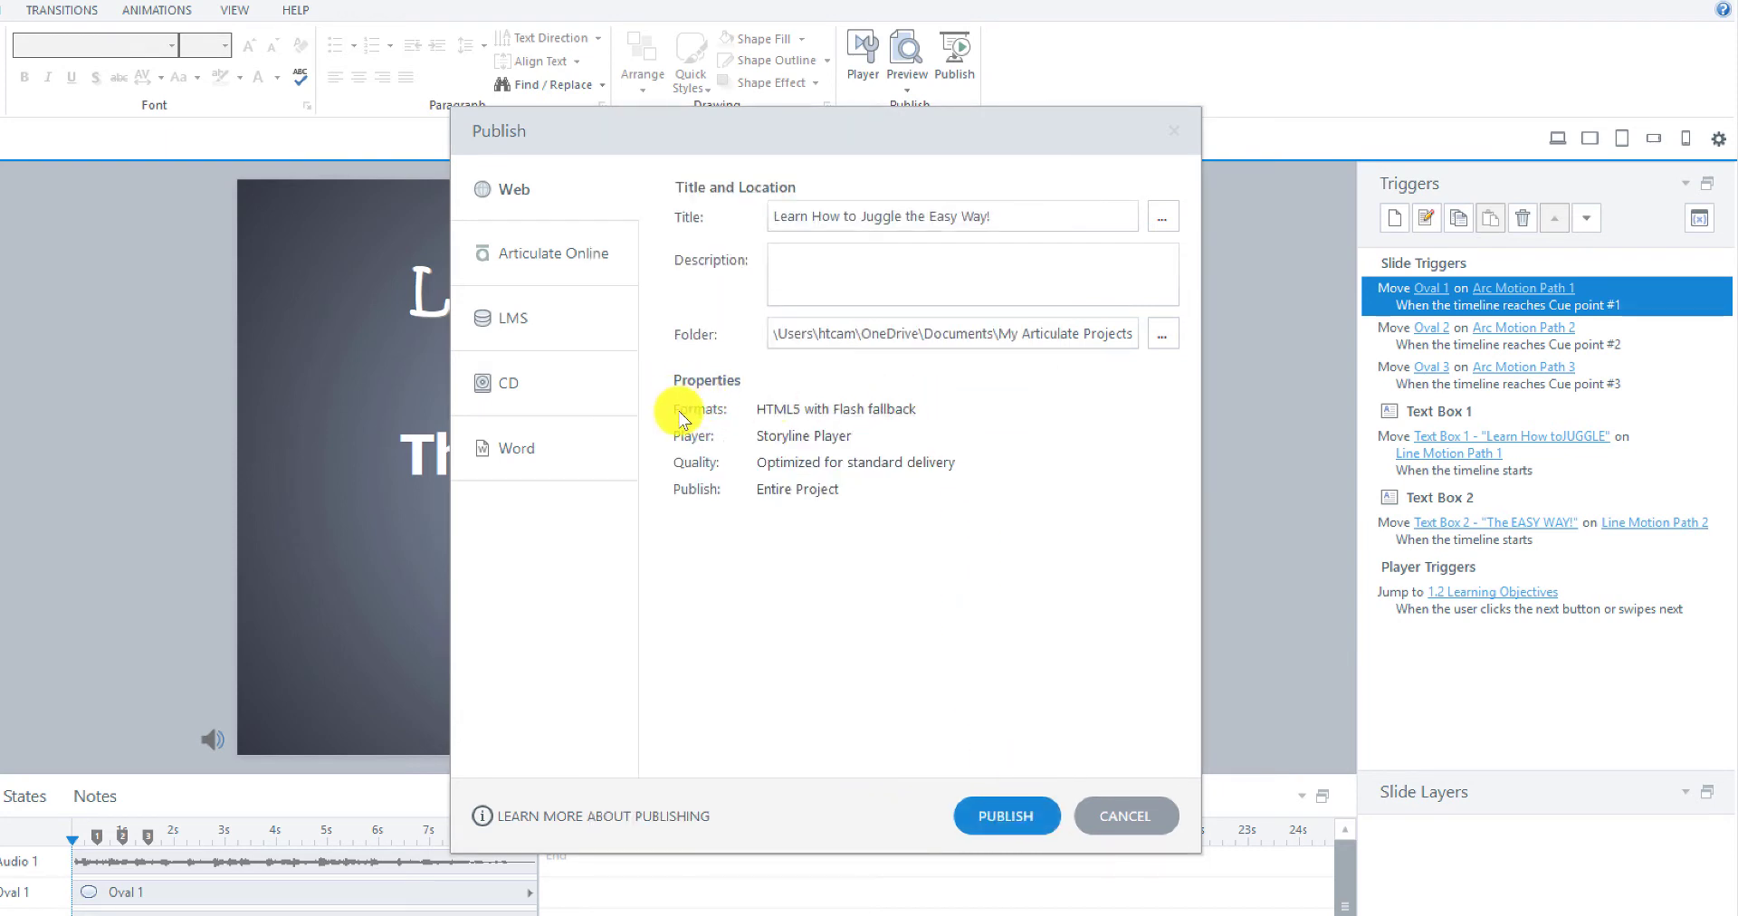
Step: Review the web publish formats and try the Articulate Mobile Player option for iOS and Android, discarding the change
click(789, 412)
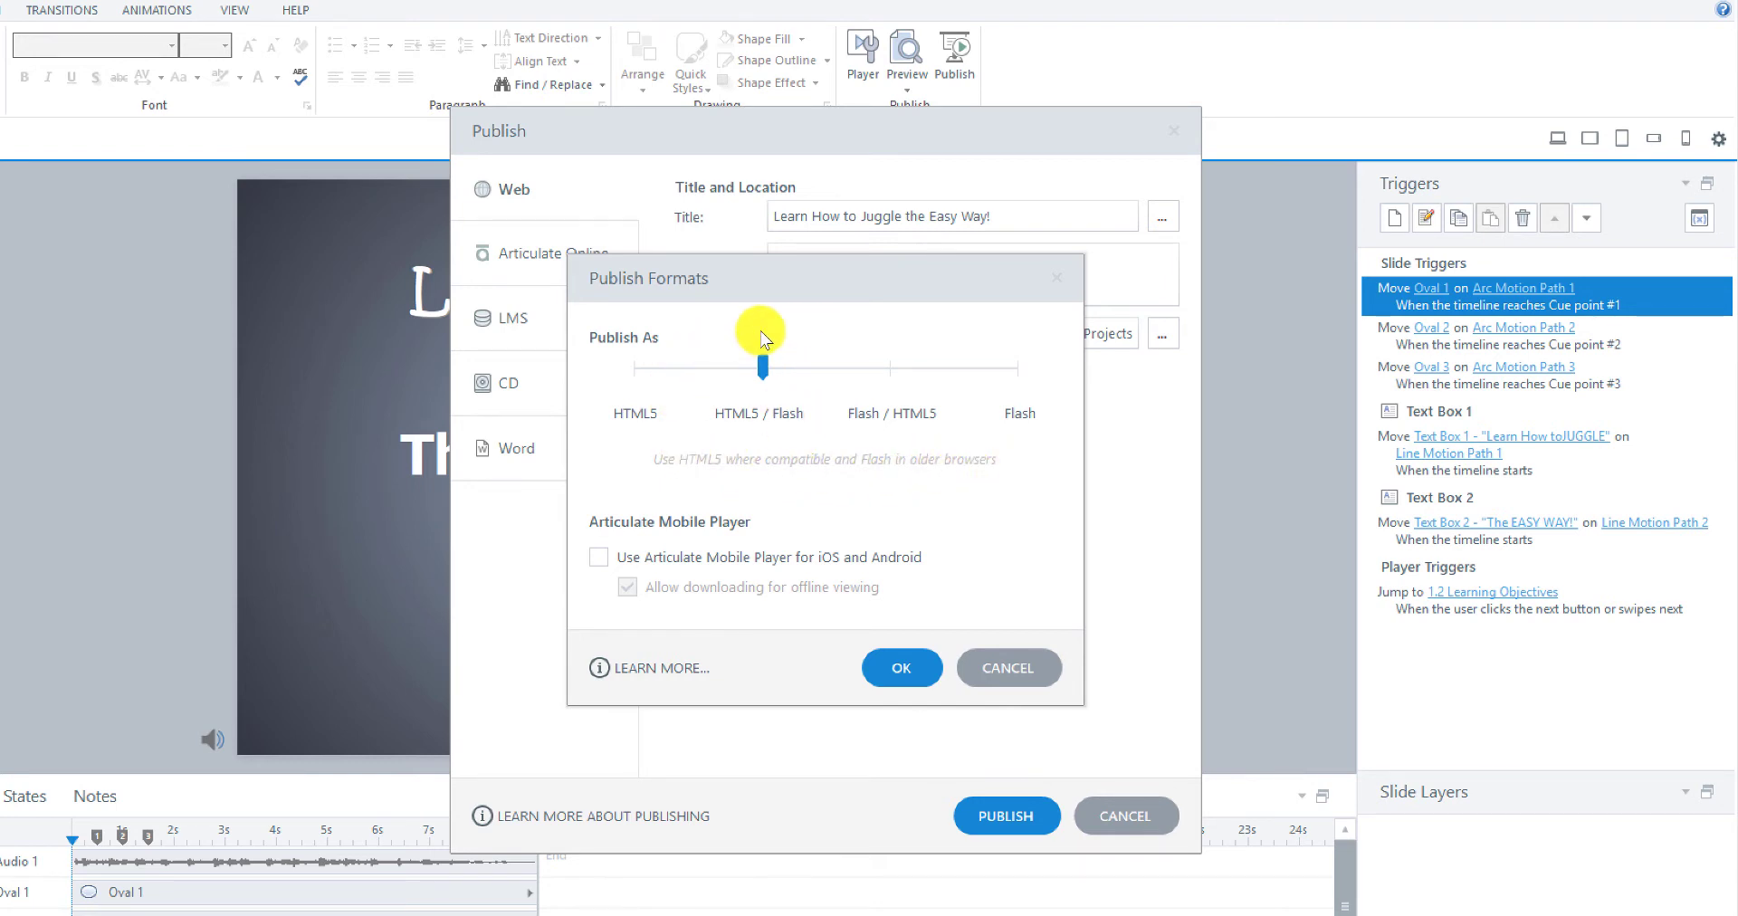
click(595, 560)
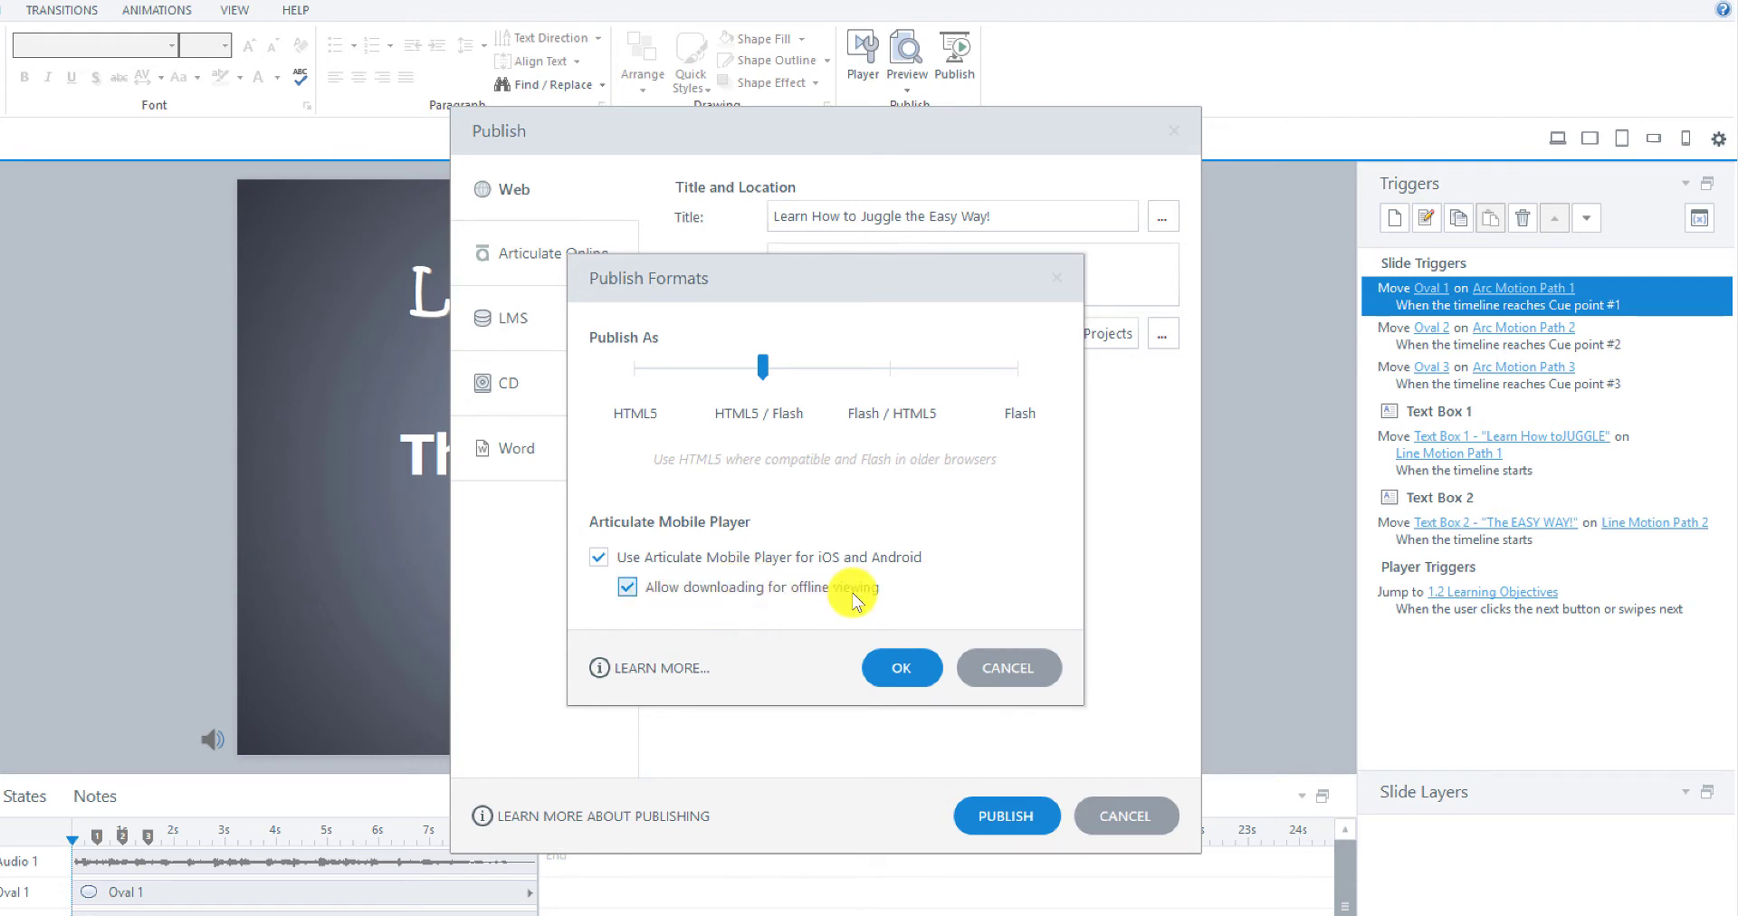
click(1012, 670)
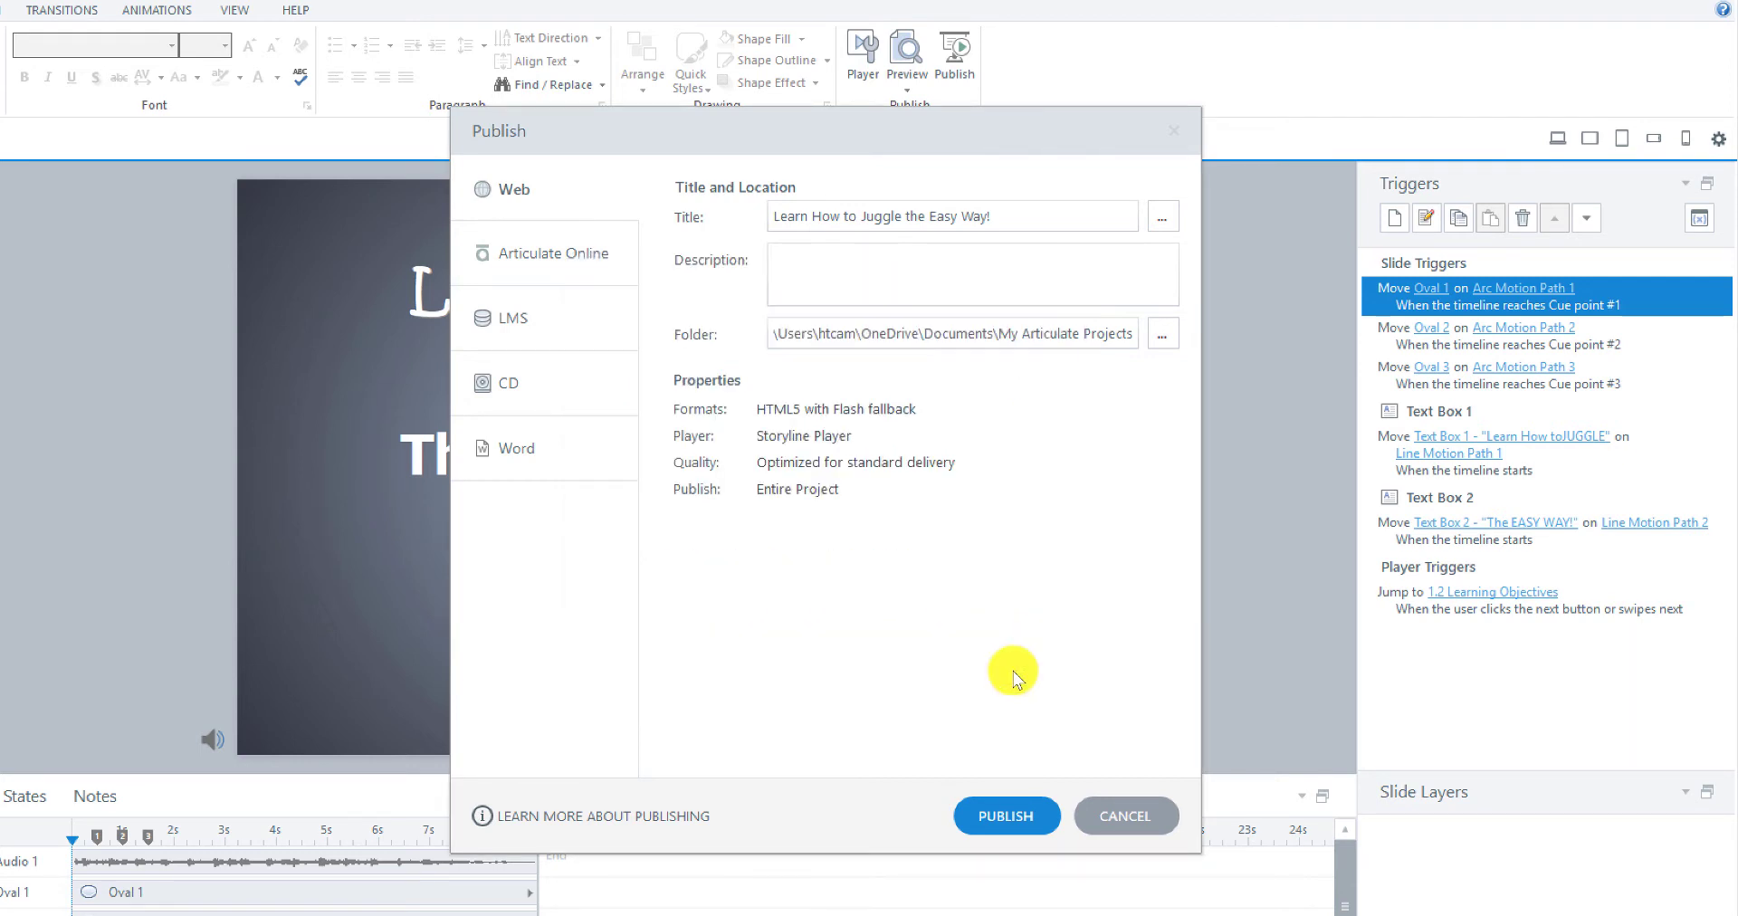
Step: Examine the player properties, the publish quality and the project, scene or slide scope for the web output, leaving each without changes
click(828, 438)
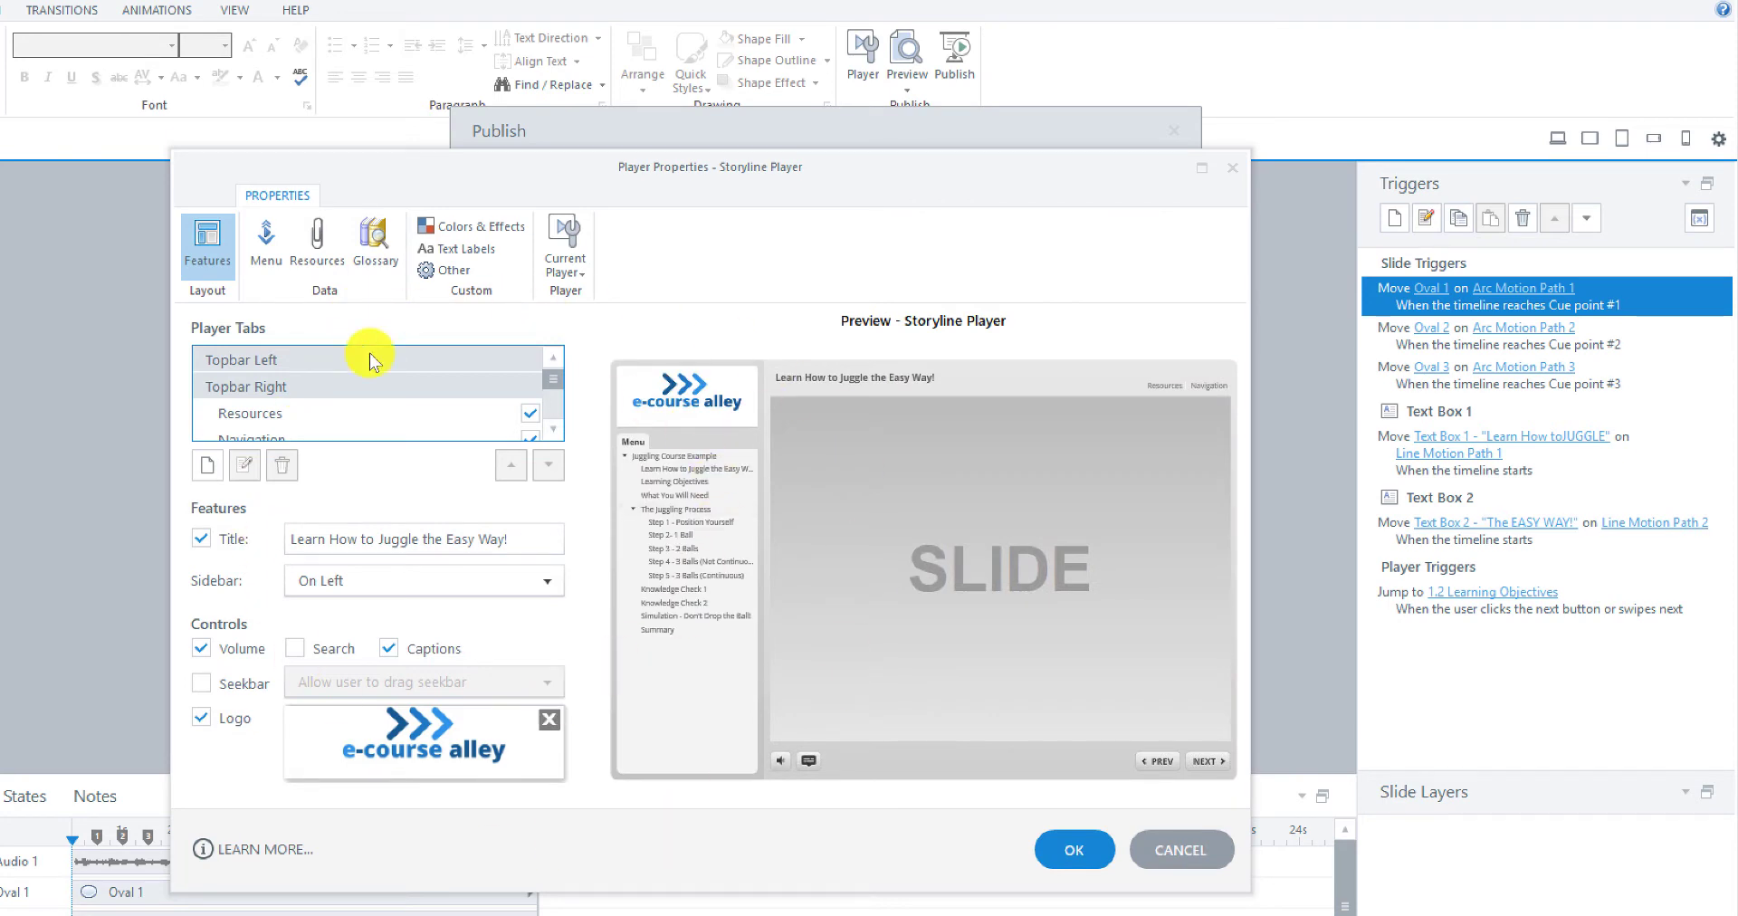
click(1176, 850)
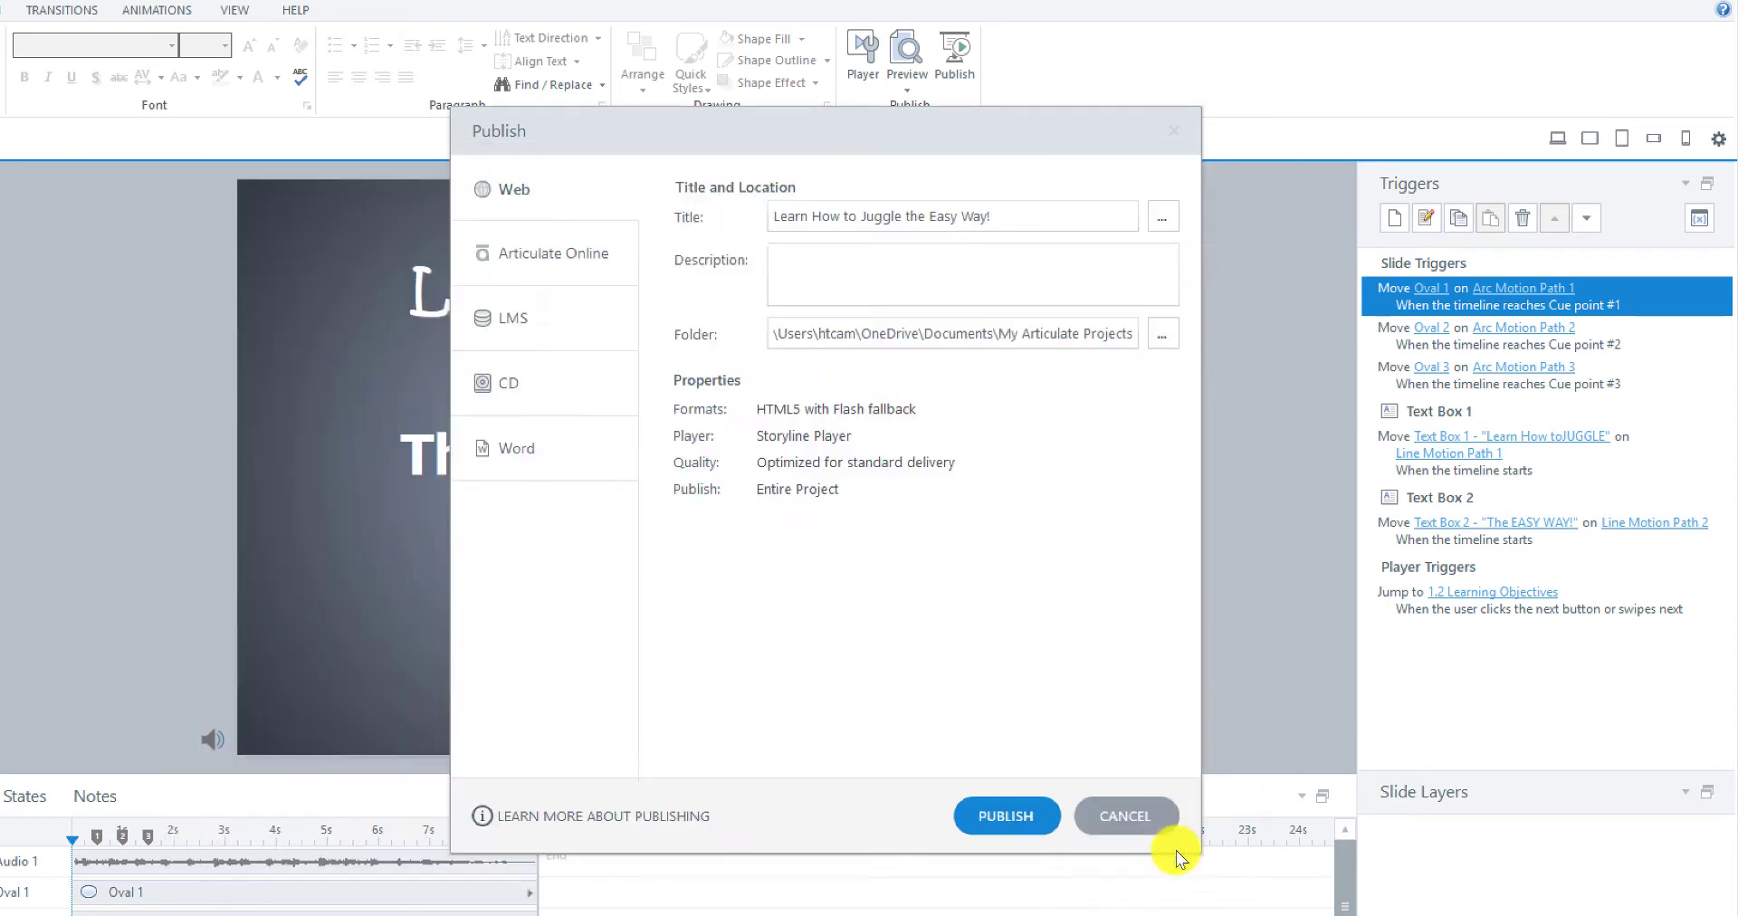
click(768, 464)
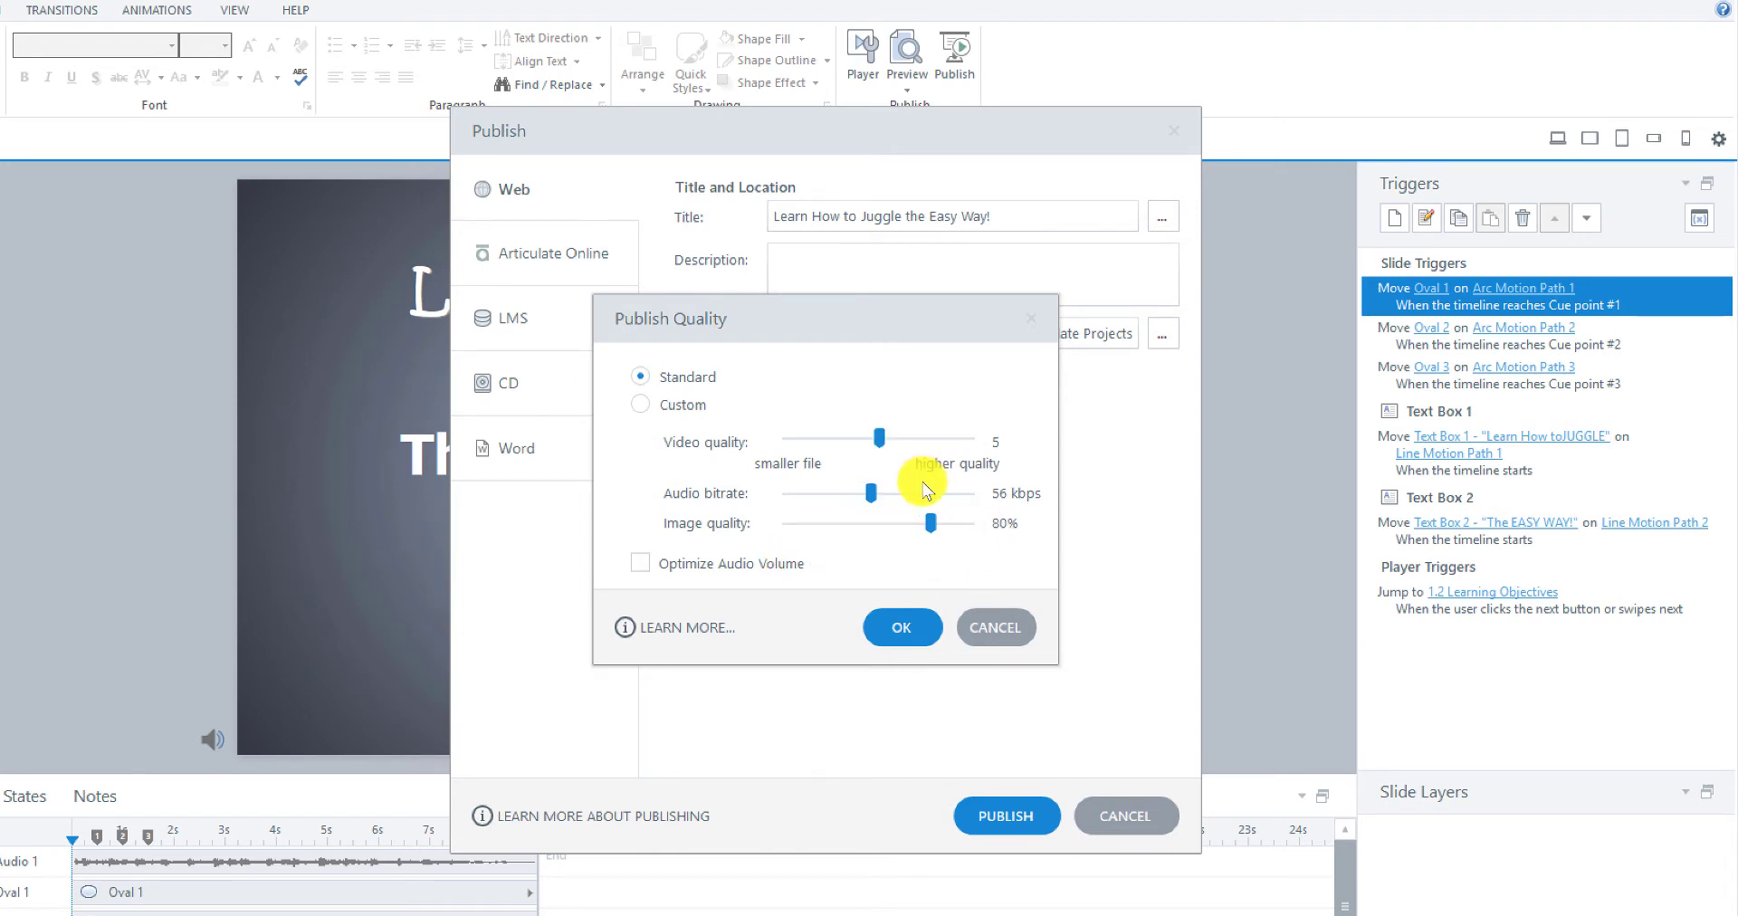
click(1014, 623)
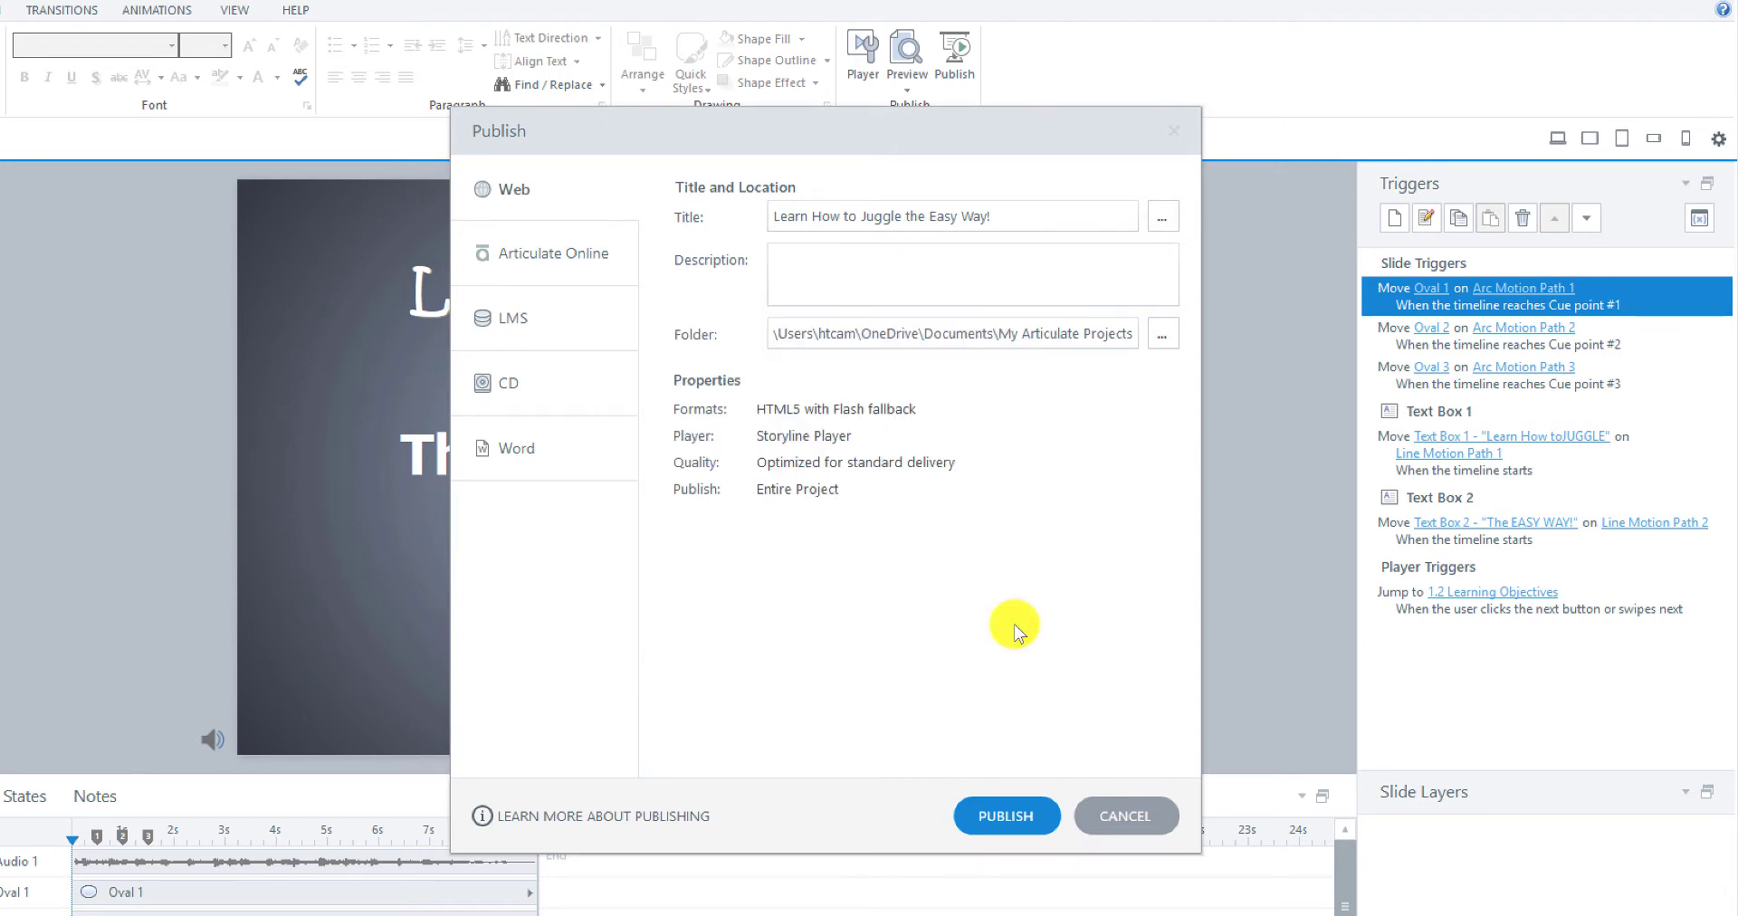
click(789, 498)
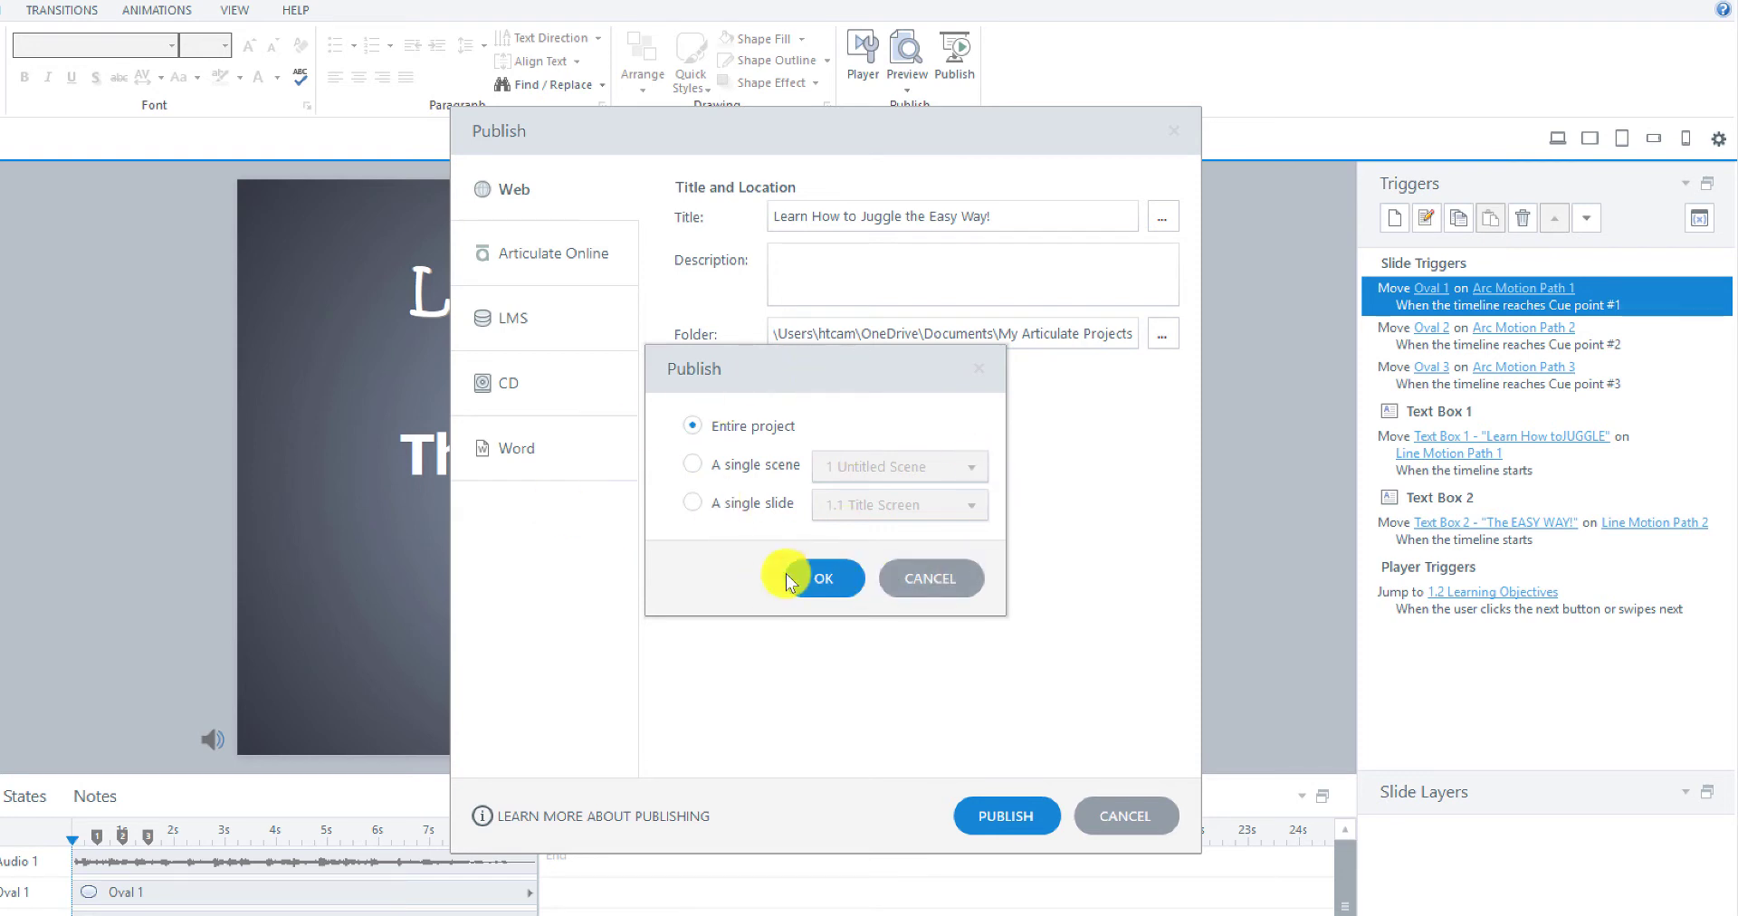
click(924, 574)
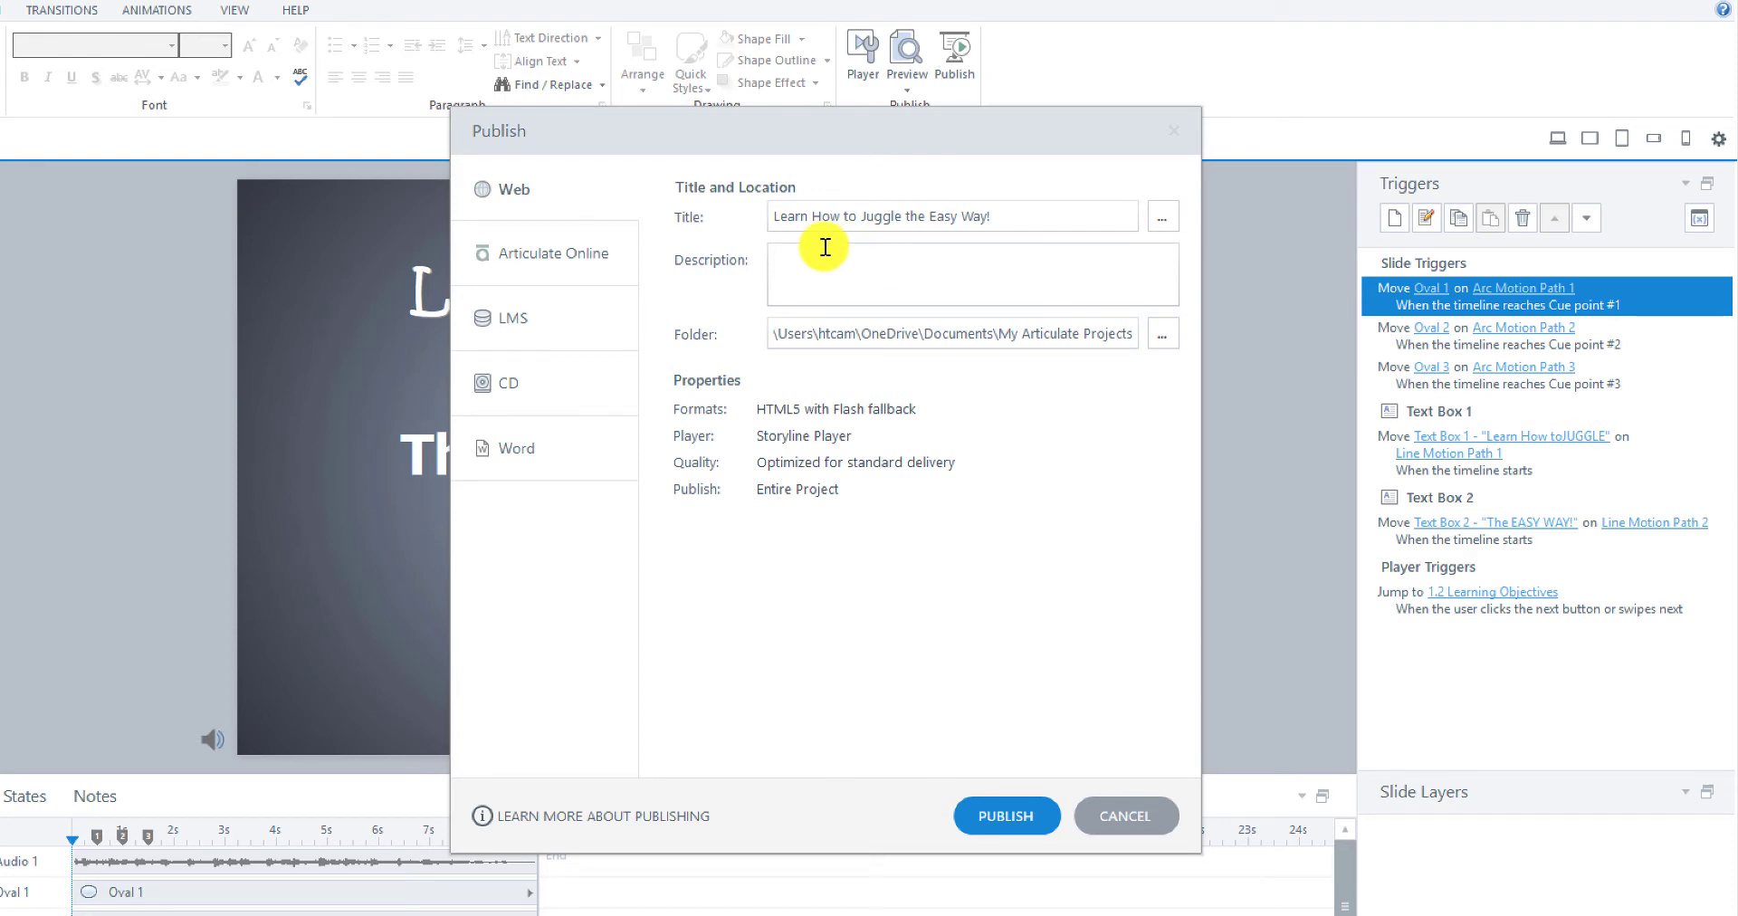
Step: Examine the Articulate Online tracking options, including the report status and resume data choices, and leave them without changes
click(585, 258)
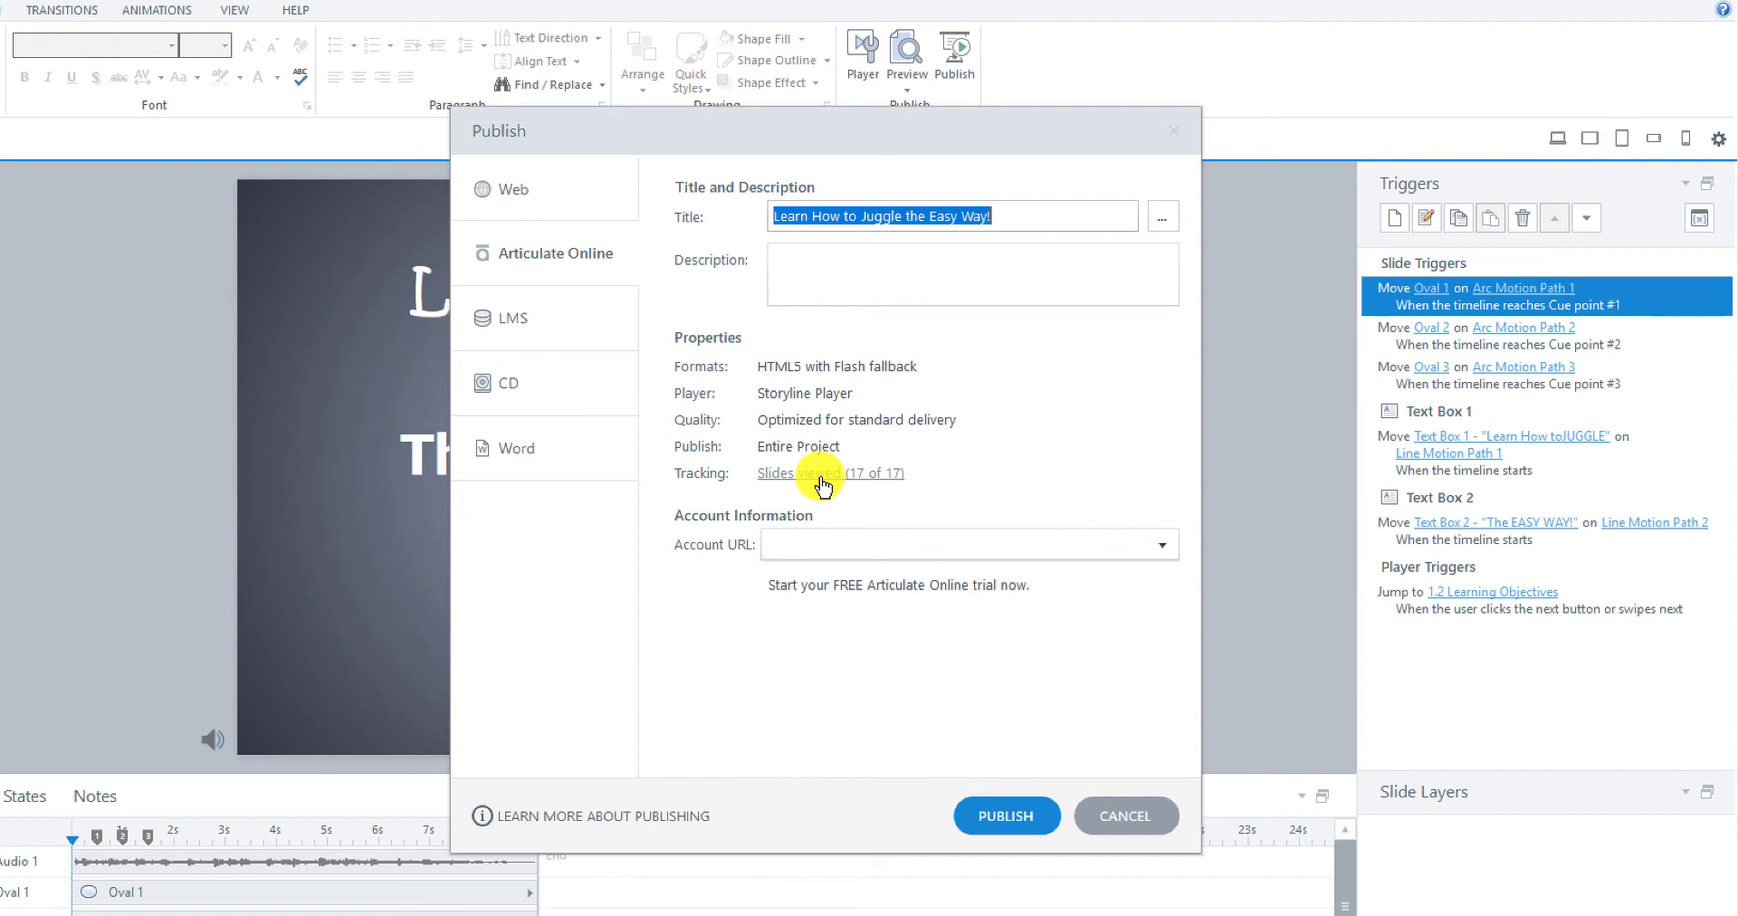
click(822, 486)
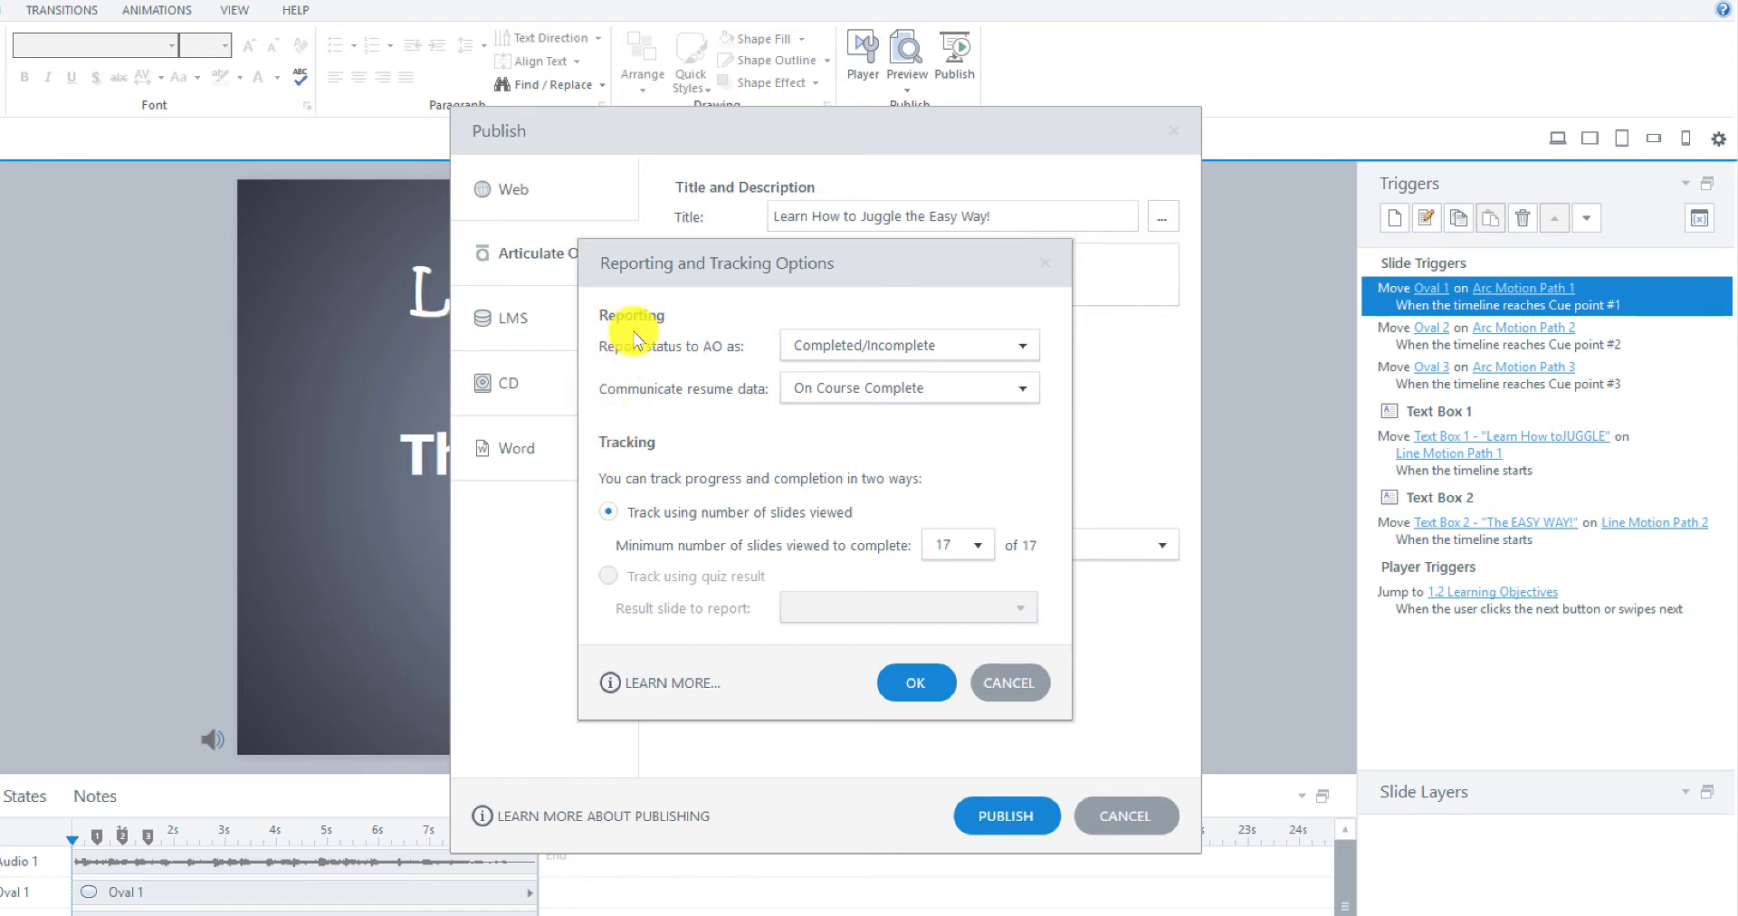
click(1018, 347)
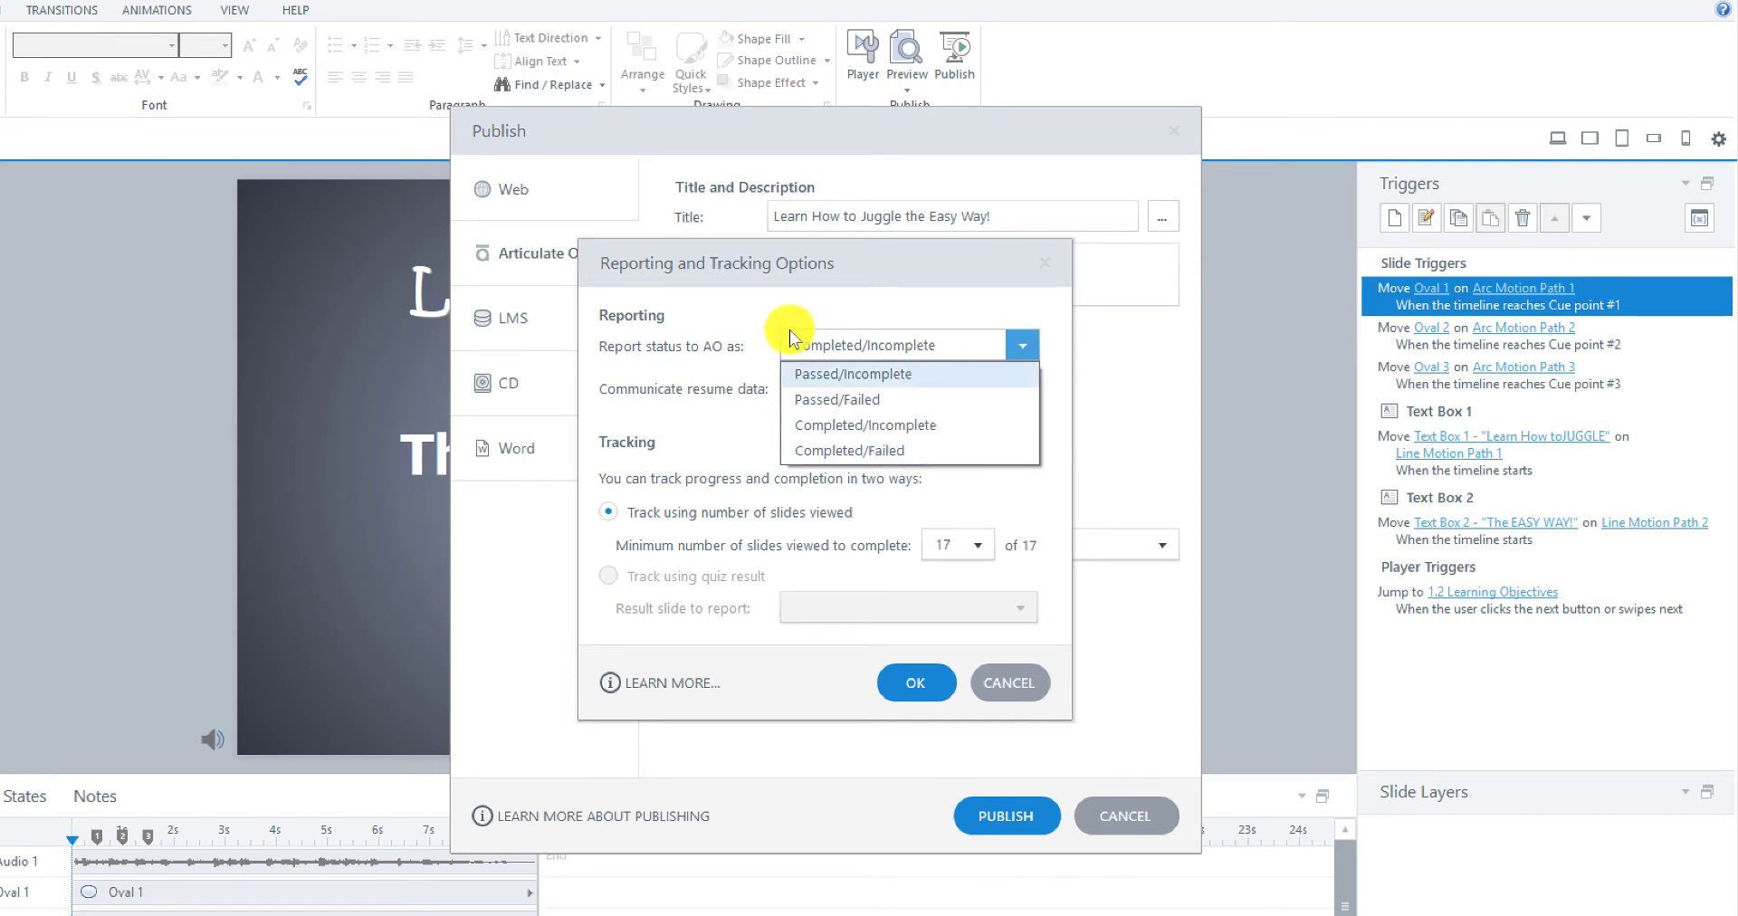
click(789, 304)
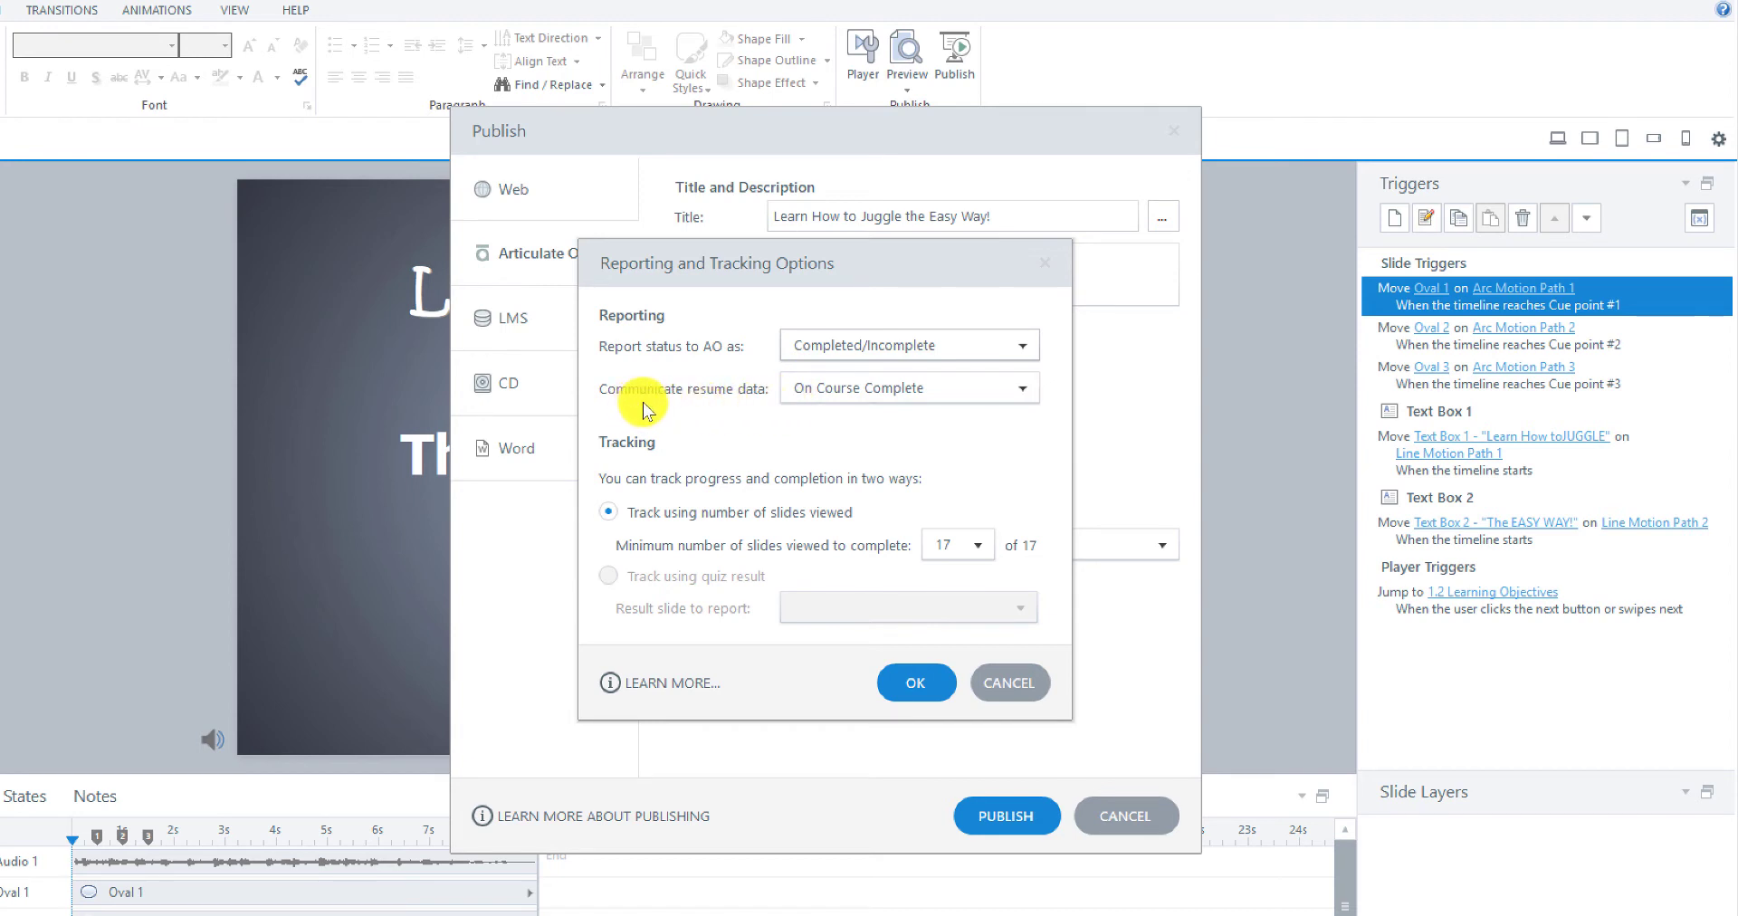
click(1024, 387)
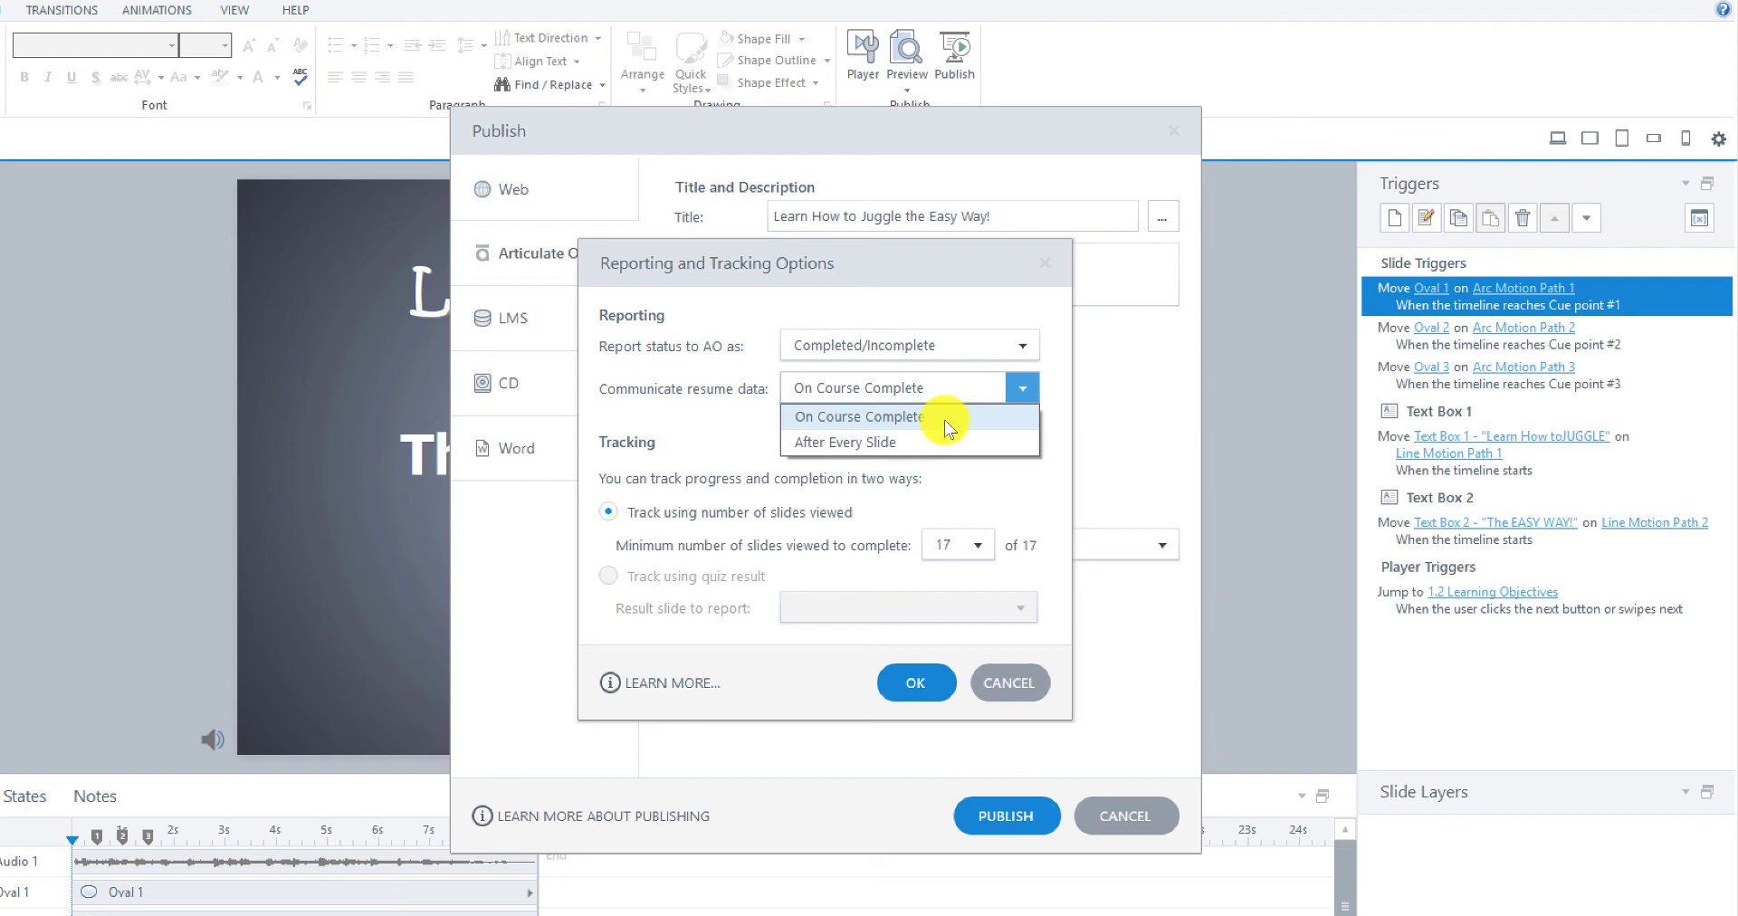
click(716, 452)
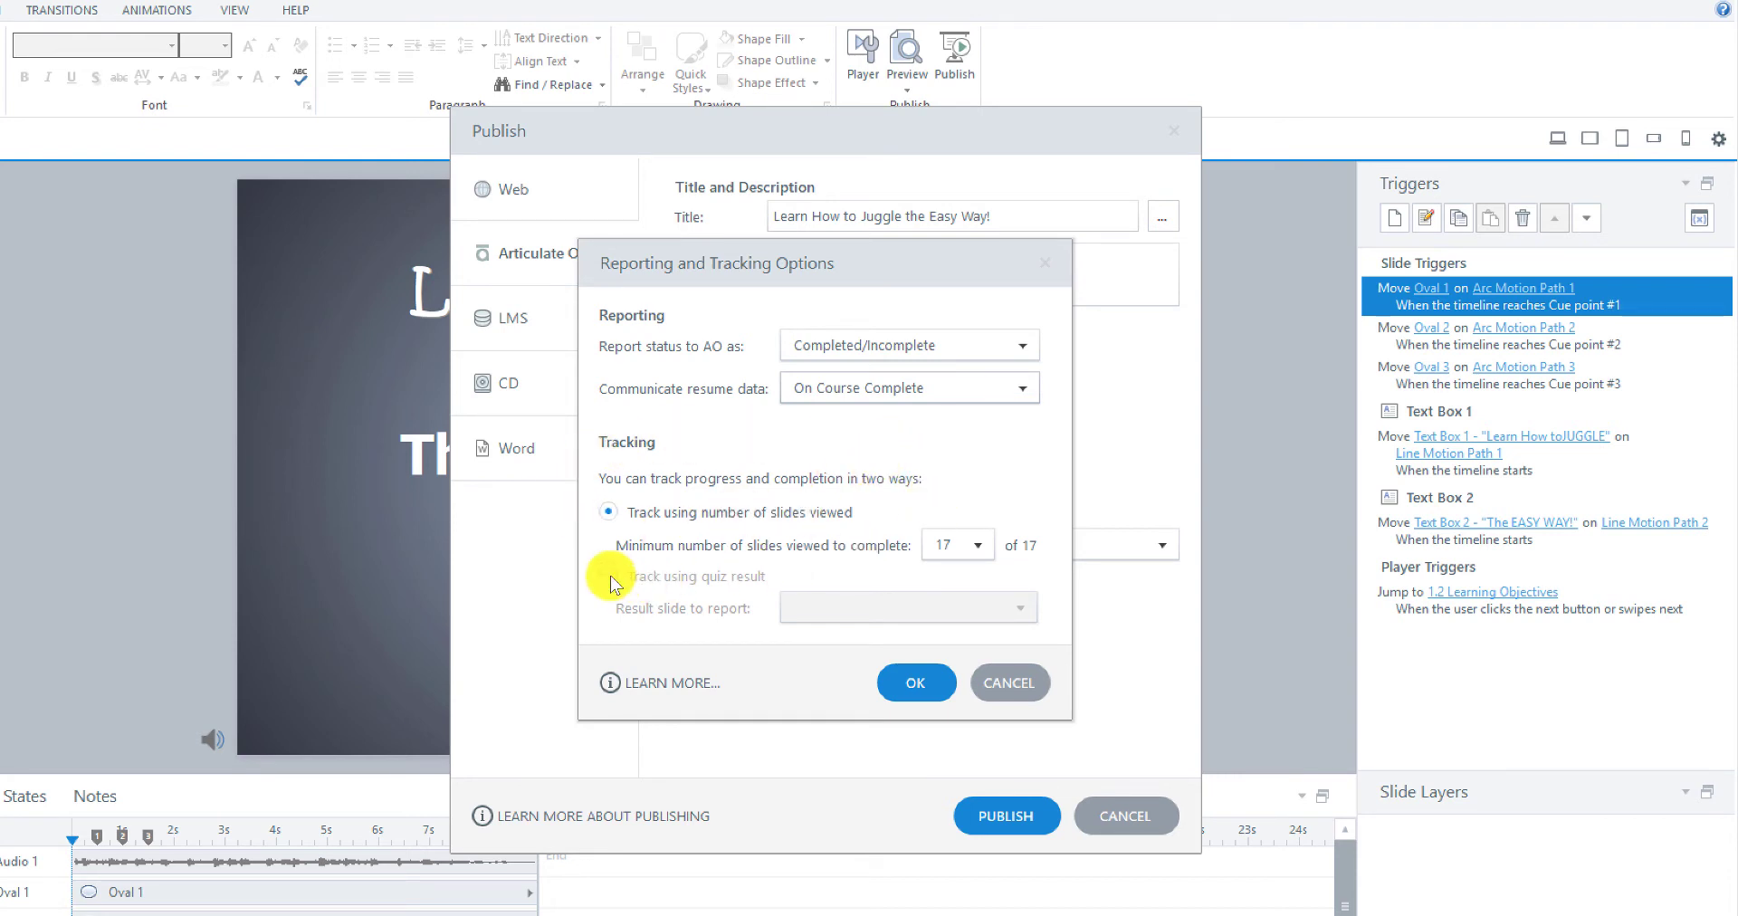
click(1009, 694)
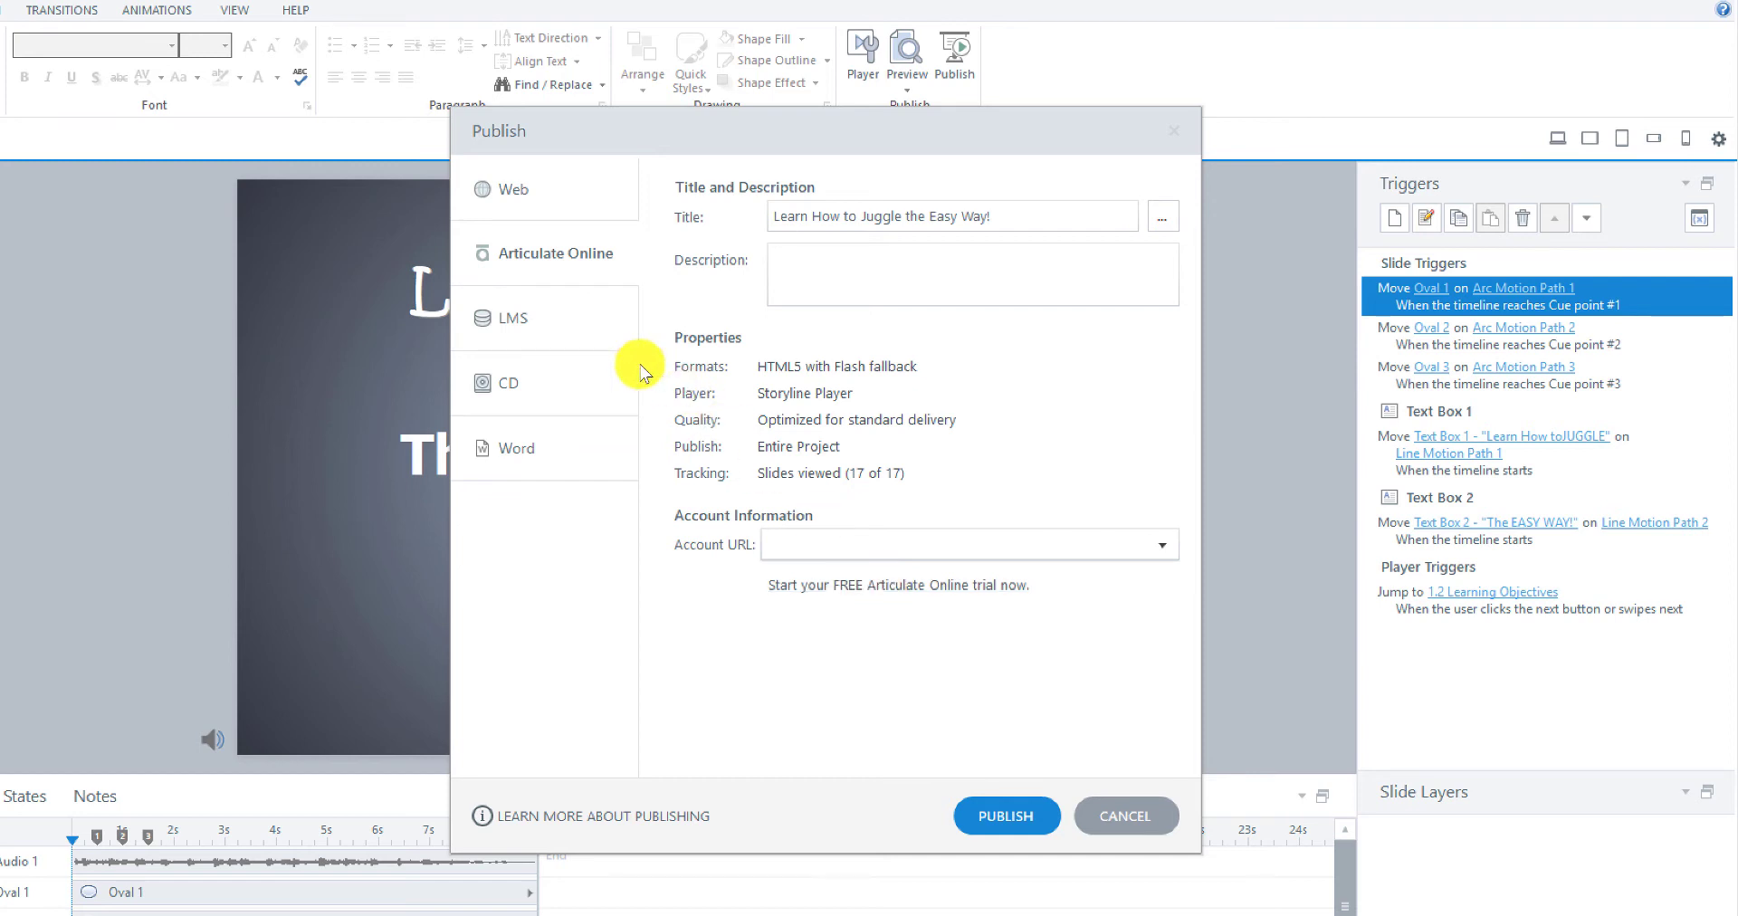
Step: Examine the LMS output's reporting and tracking options, including the LMS standard and report status choices, and leave them without changes
click(511, 324)
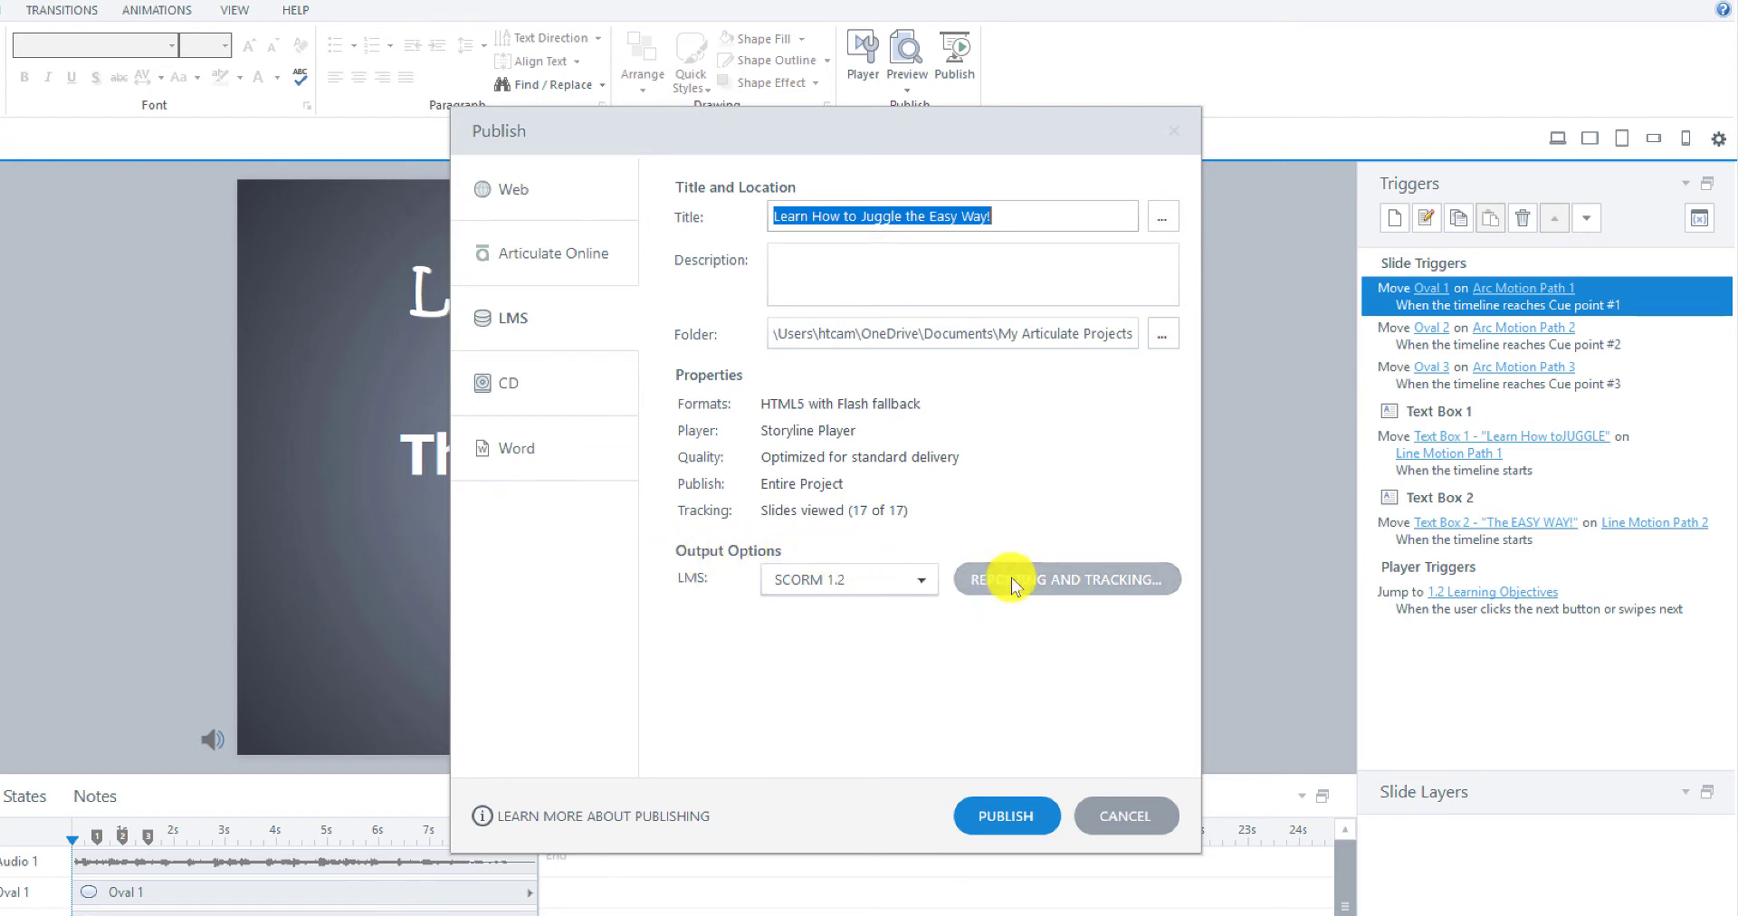
click(1047, 578)
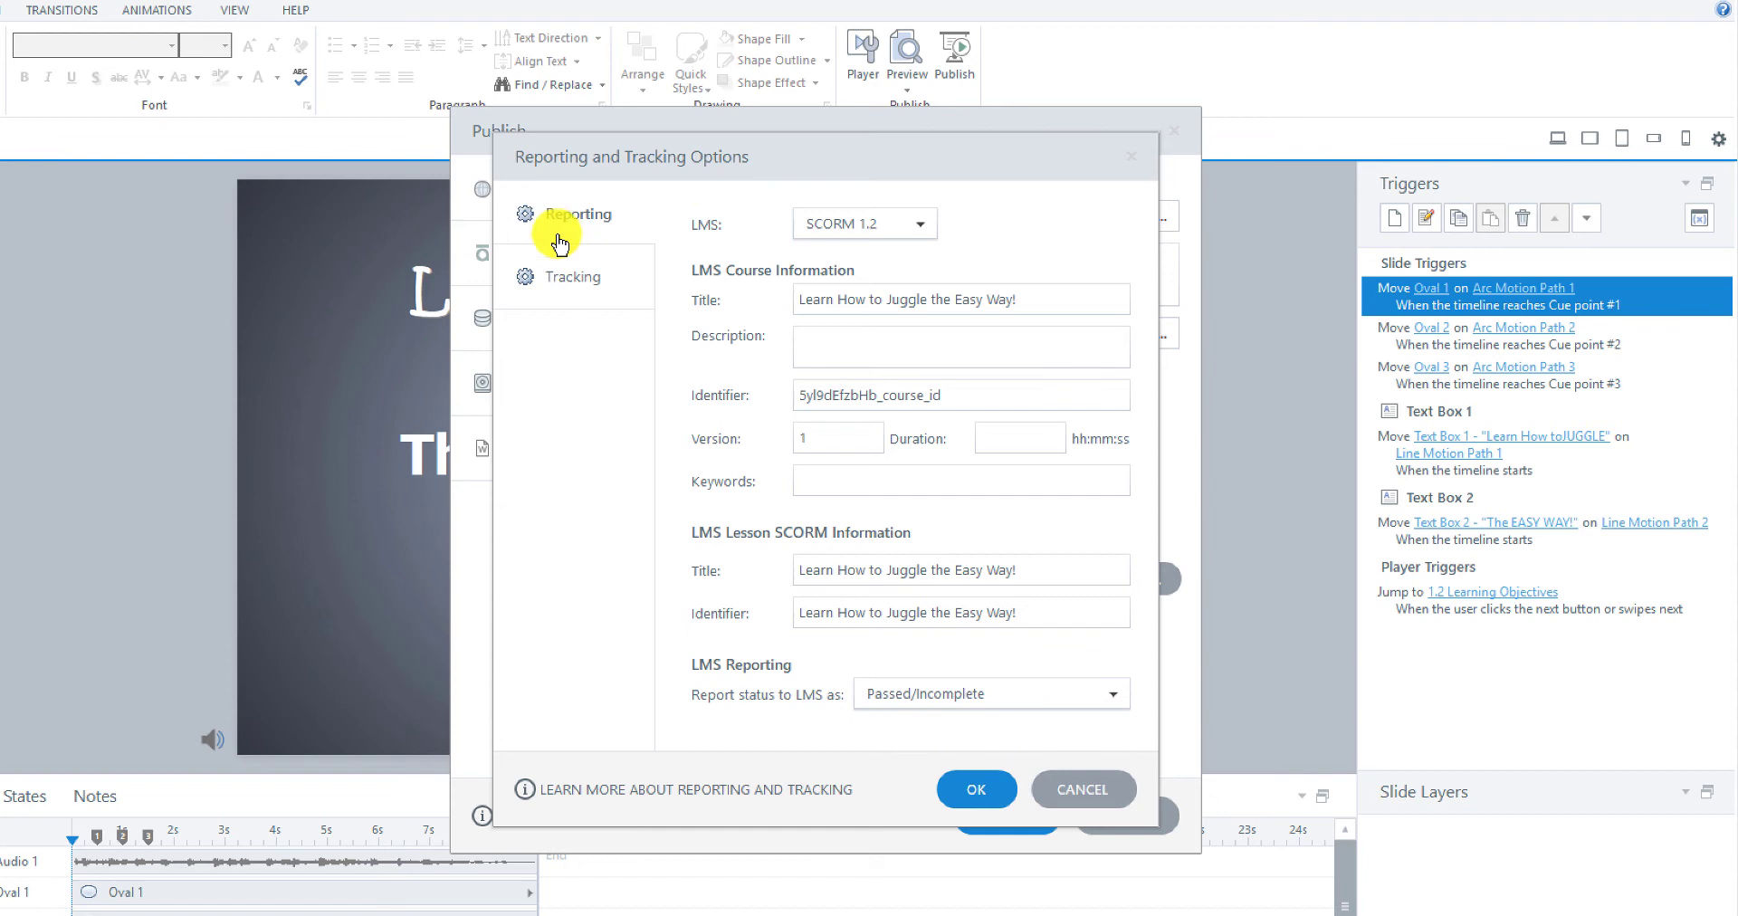
click(571, 279)
click(569, 219)
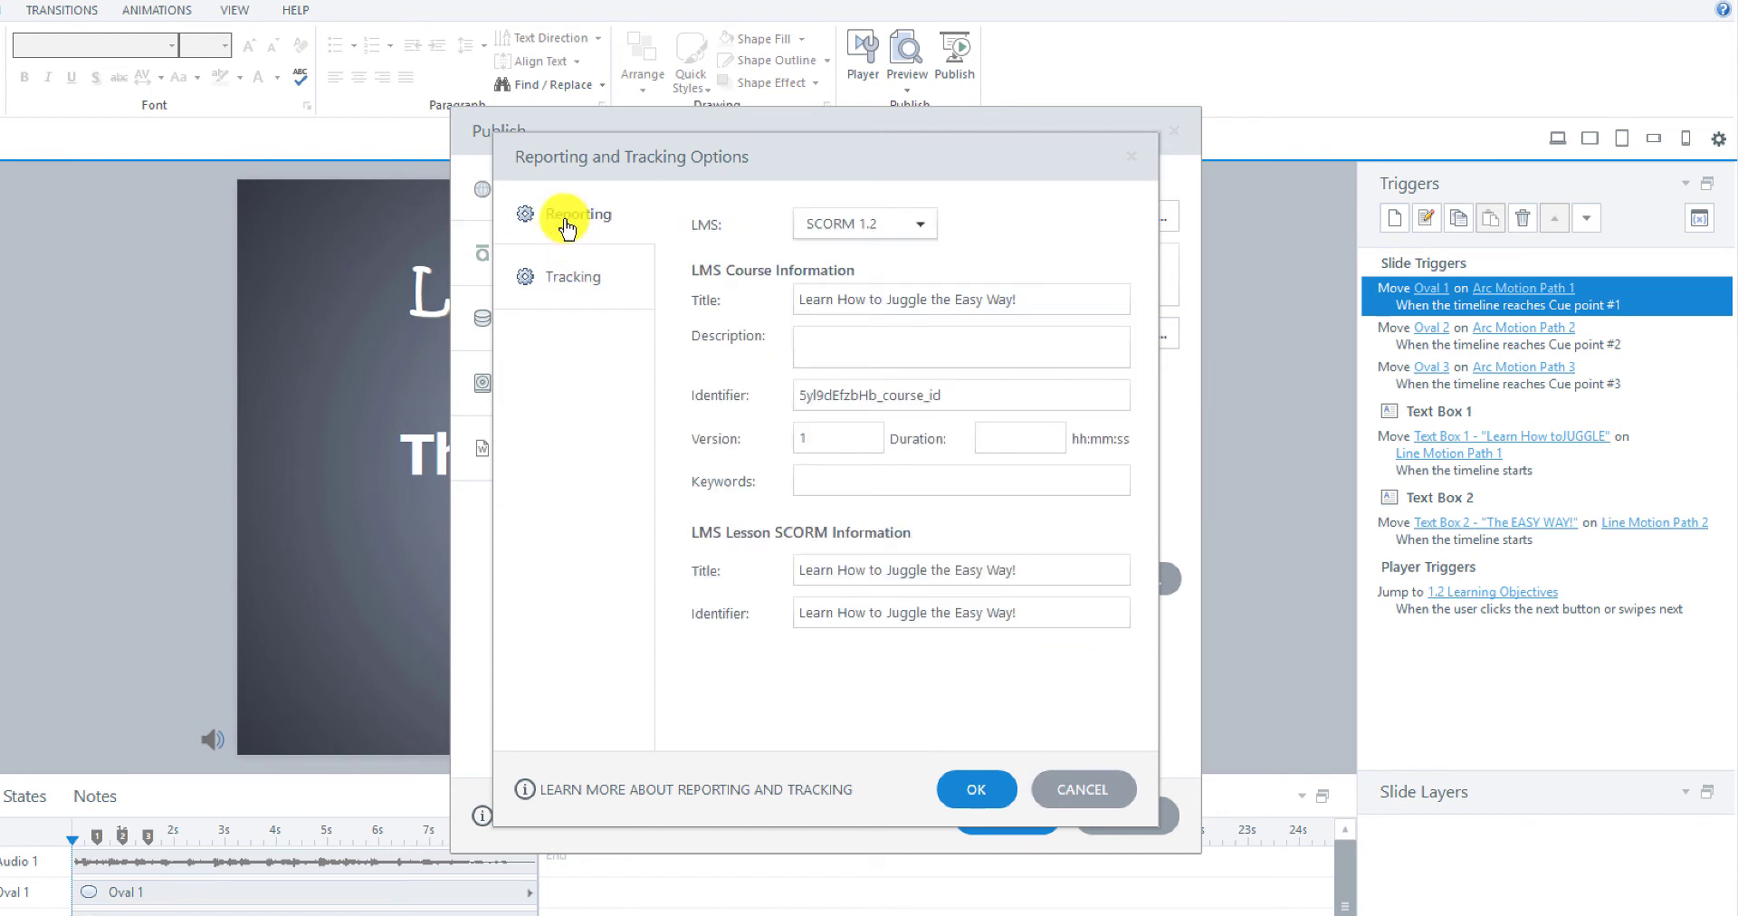
click(915, 225)
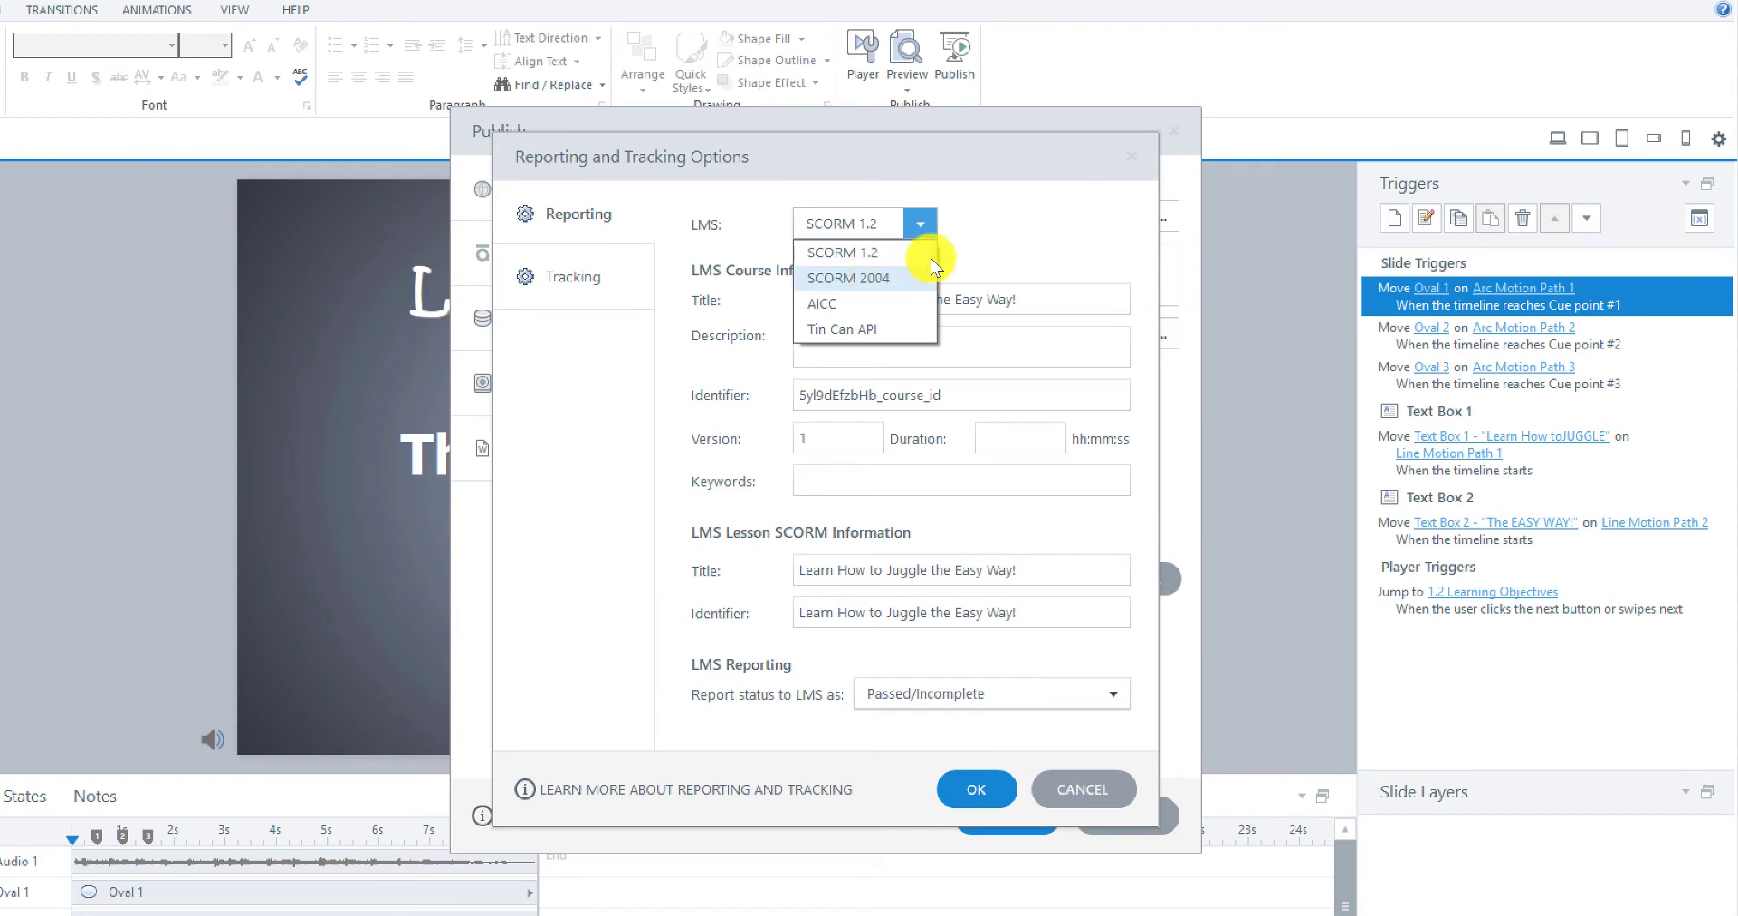
click(998, 233)
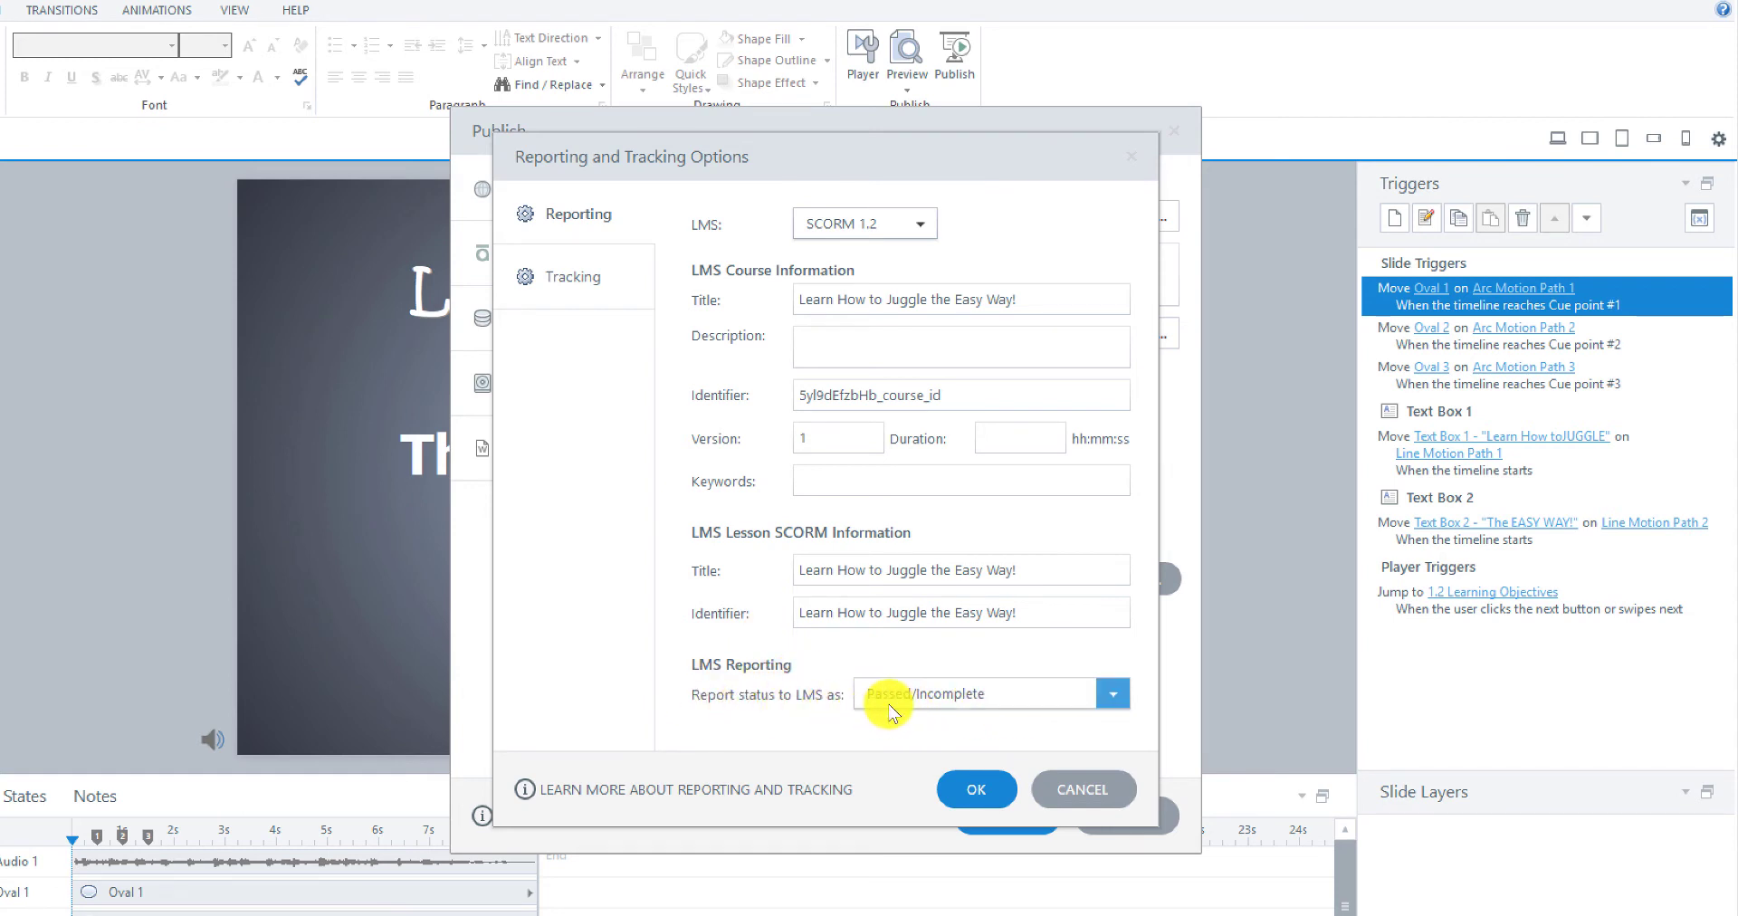
click(1115, 690)
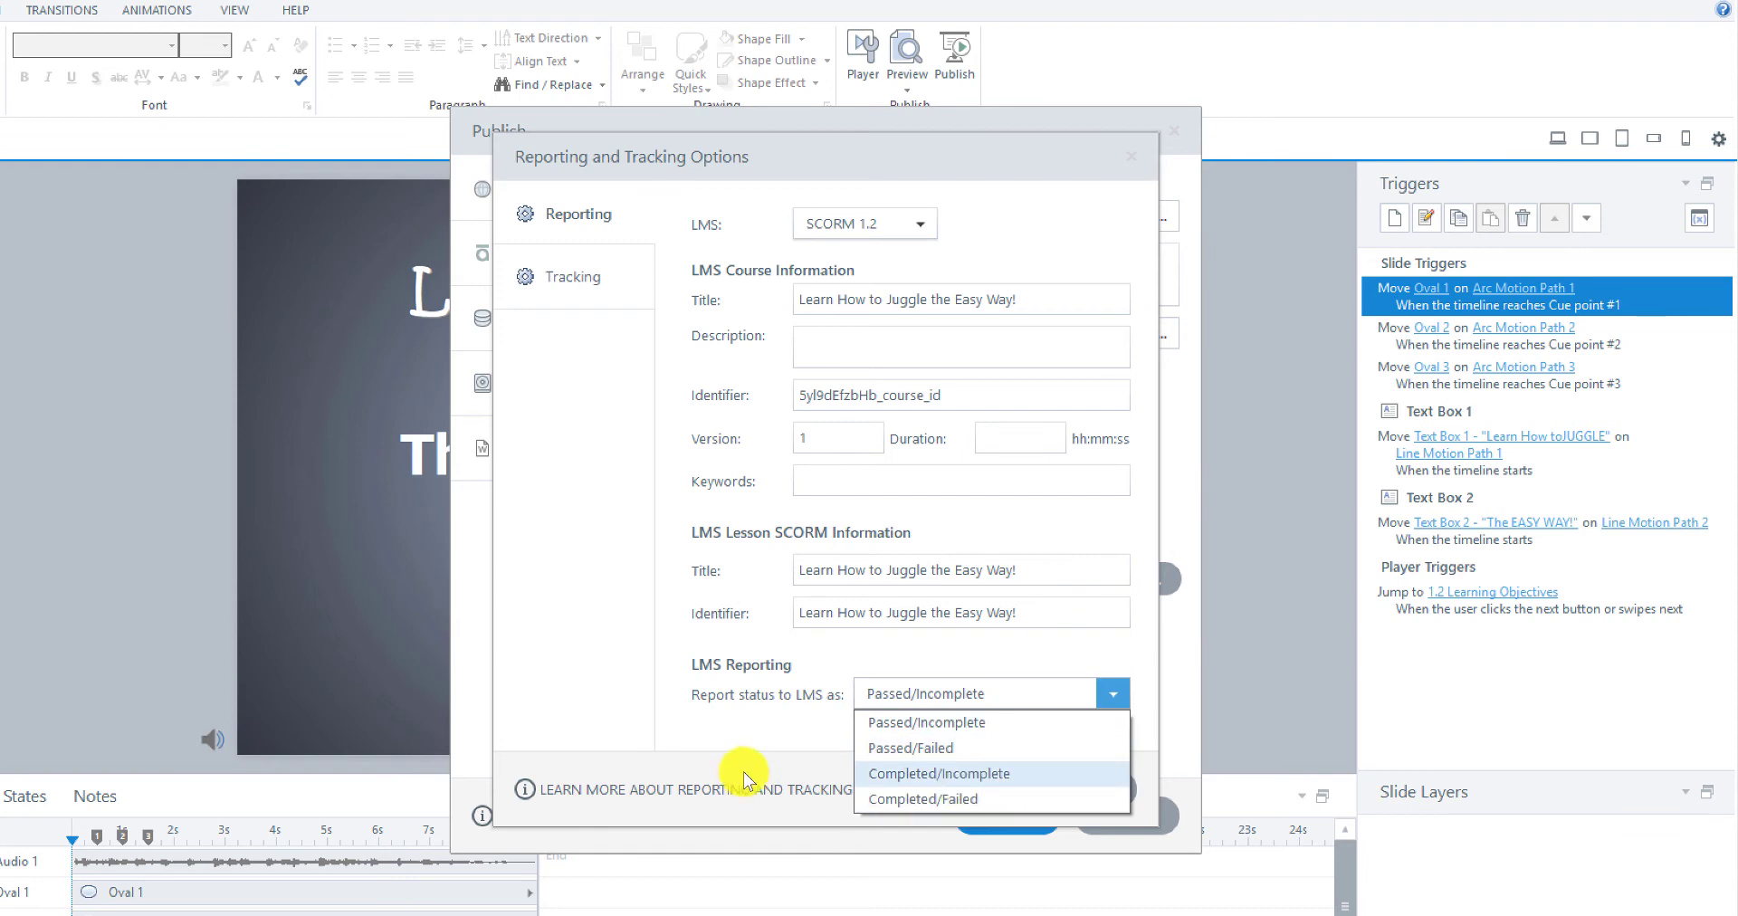
click(737, 726)
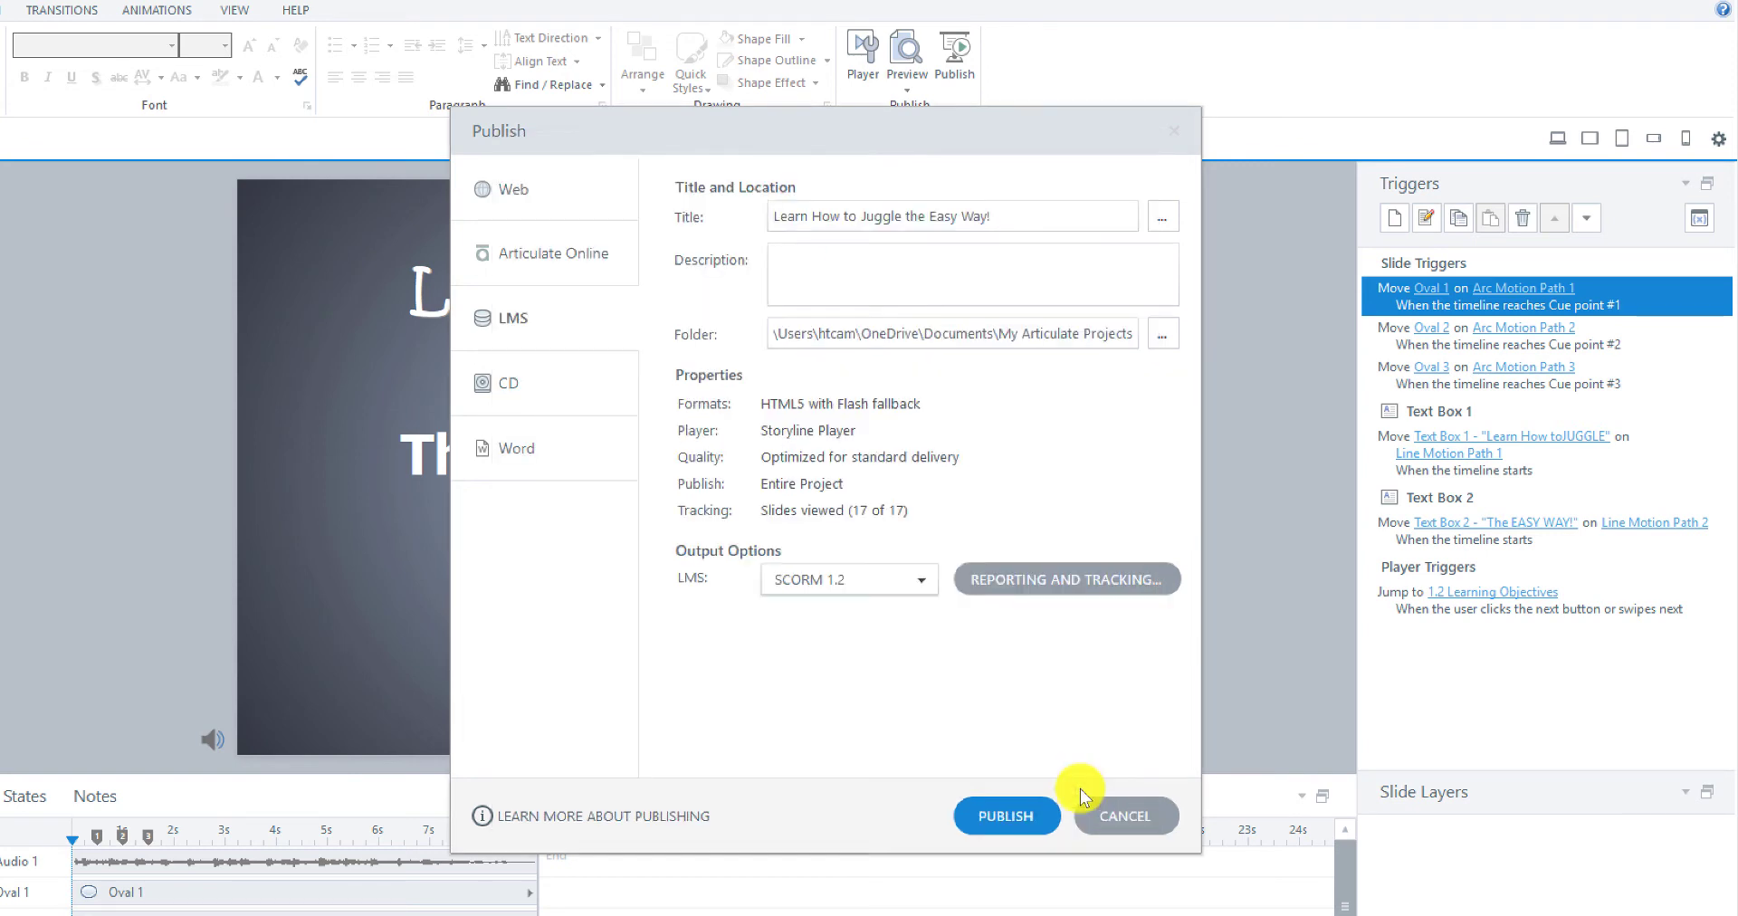
click(1081, 789)
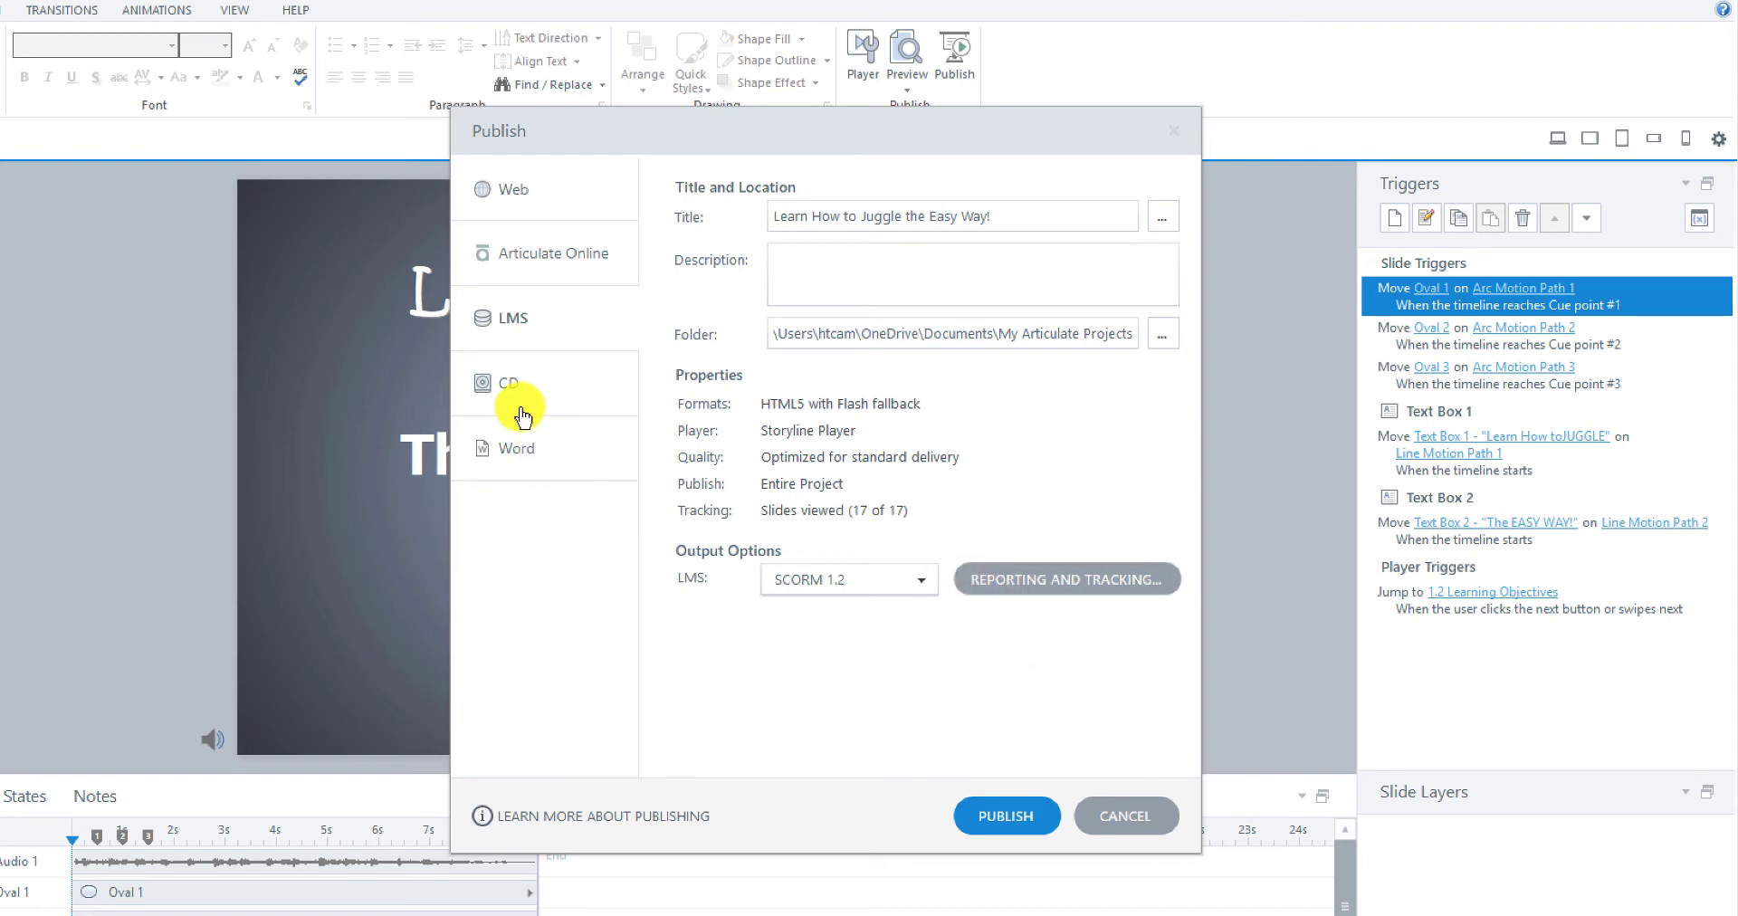
Step: Examine the CD output's settings and the Word output's layers, slide notes and screenshot size options, leaving them without changes
click(509, 395)
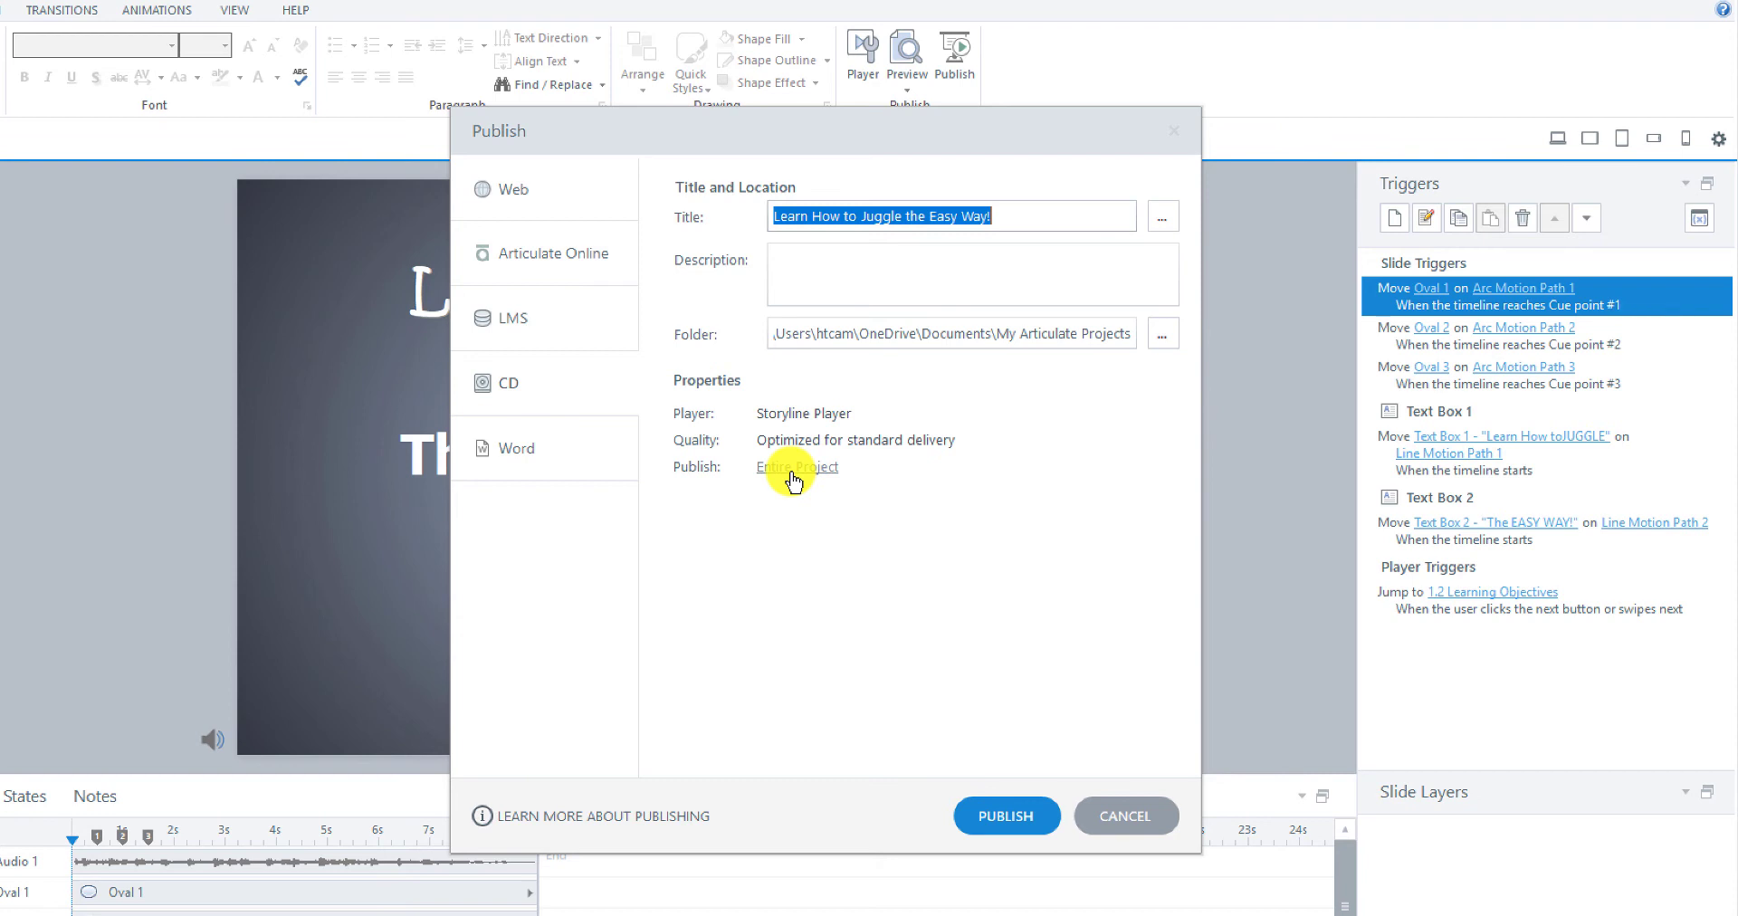
click(515, 457)
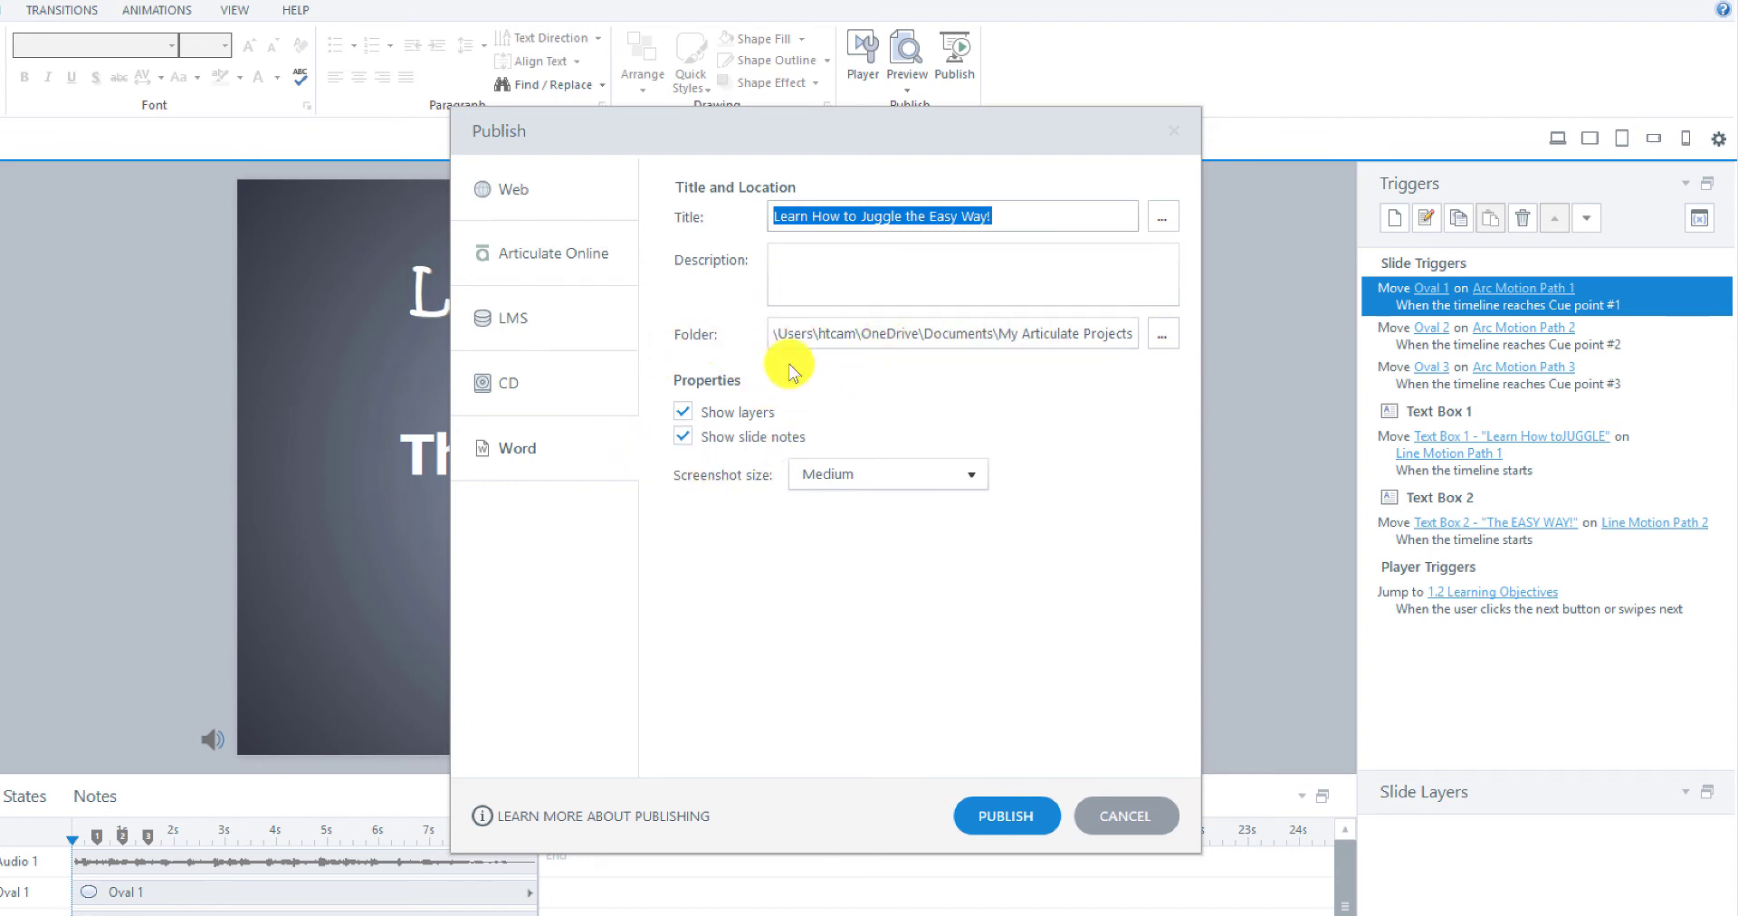
click(682, 412)
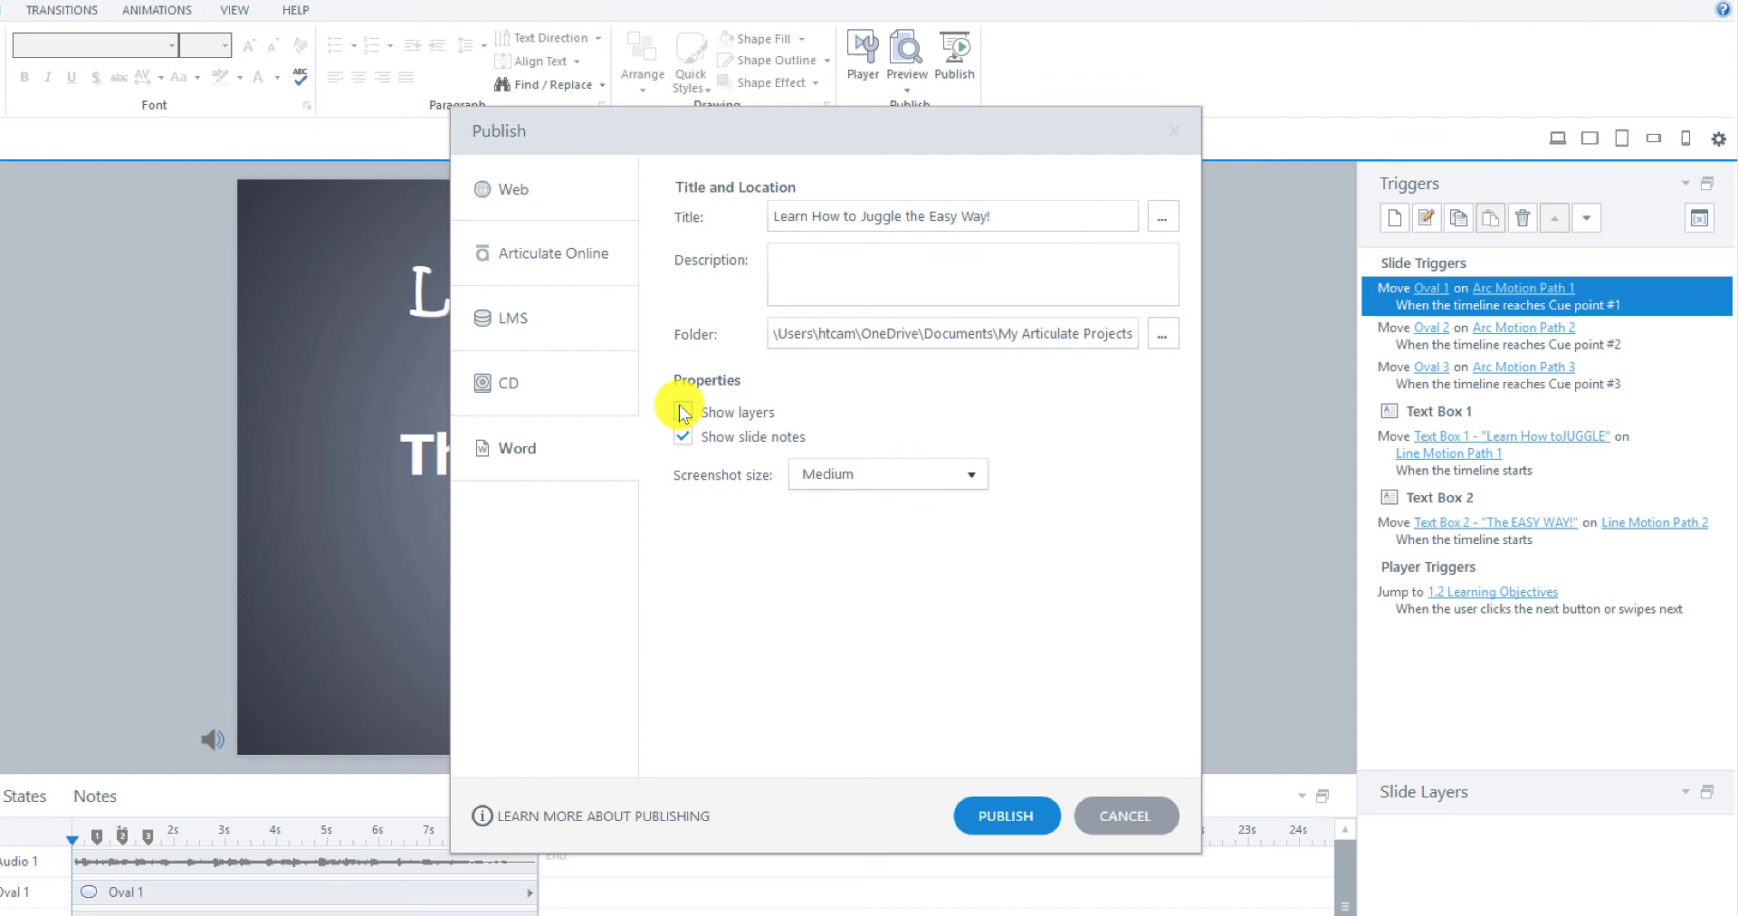
click(682, 412)
click(683, 438)
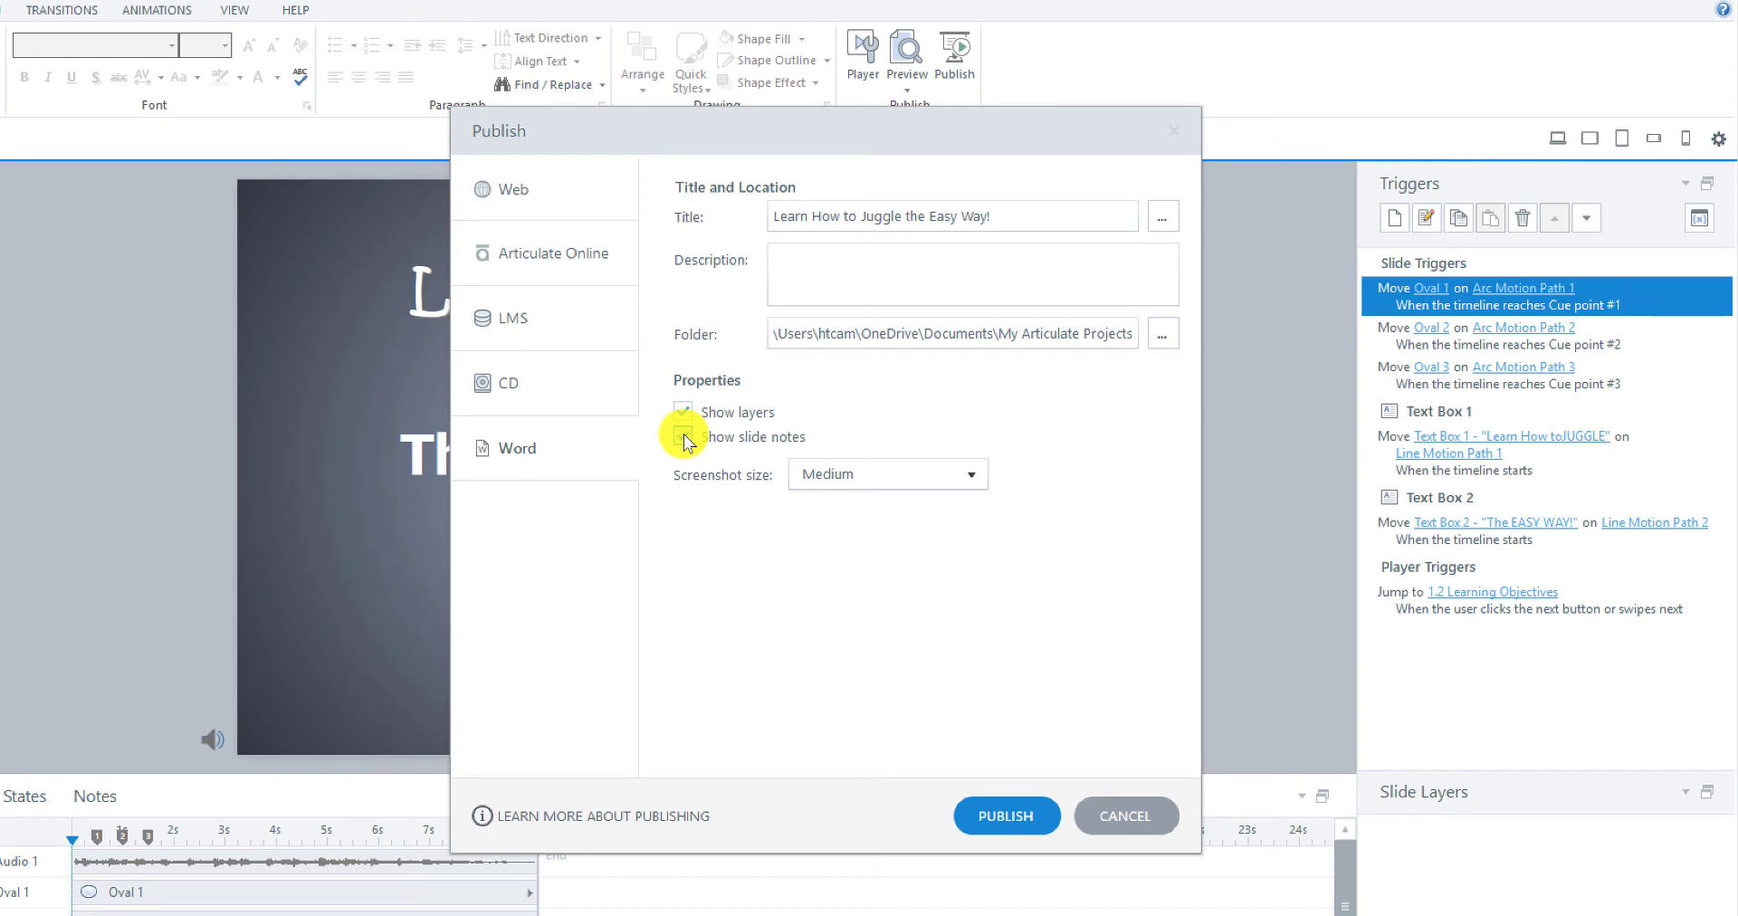
click(683, 438)
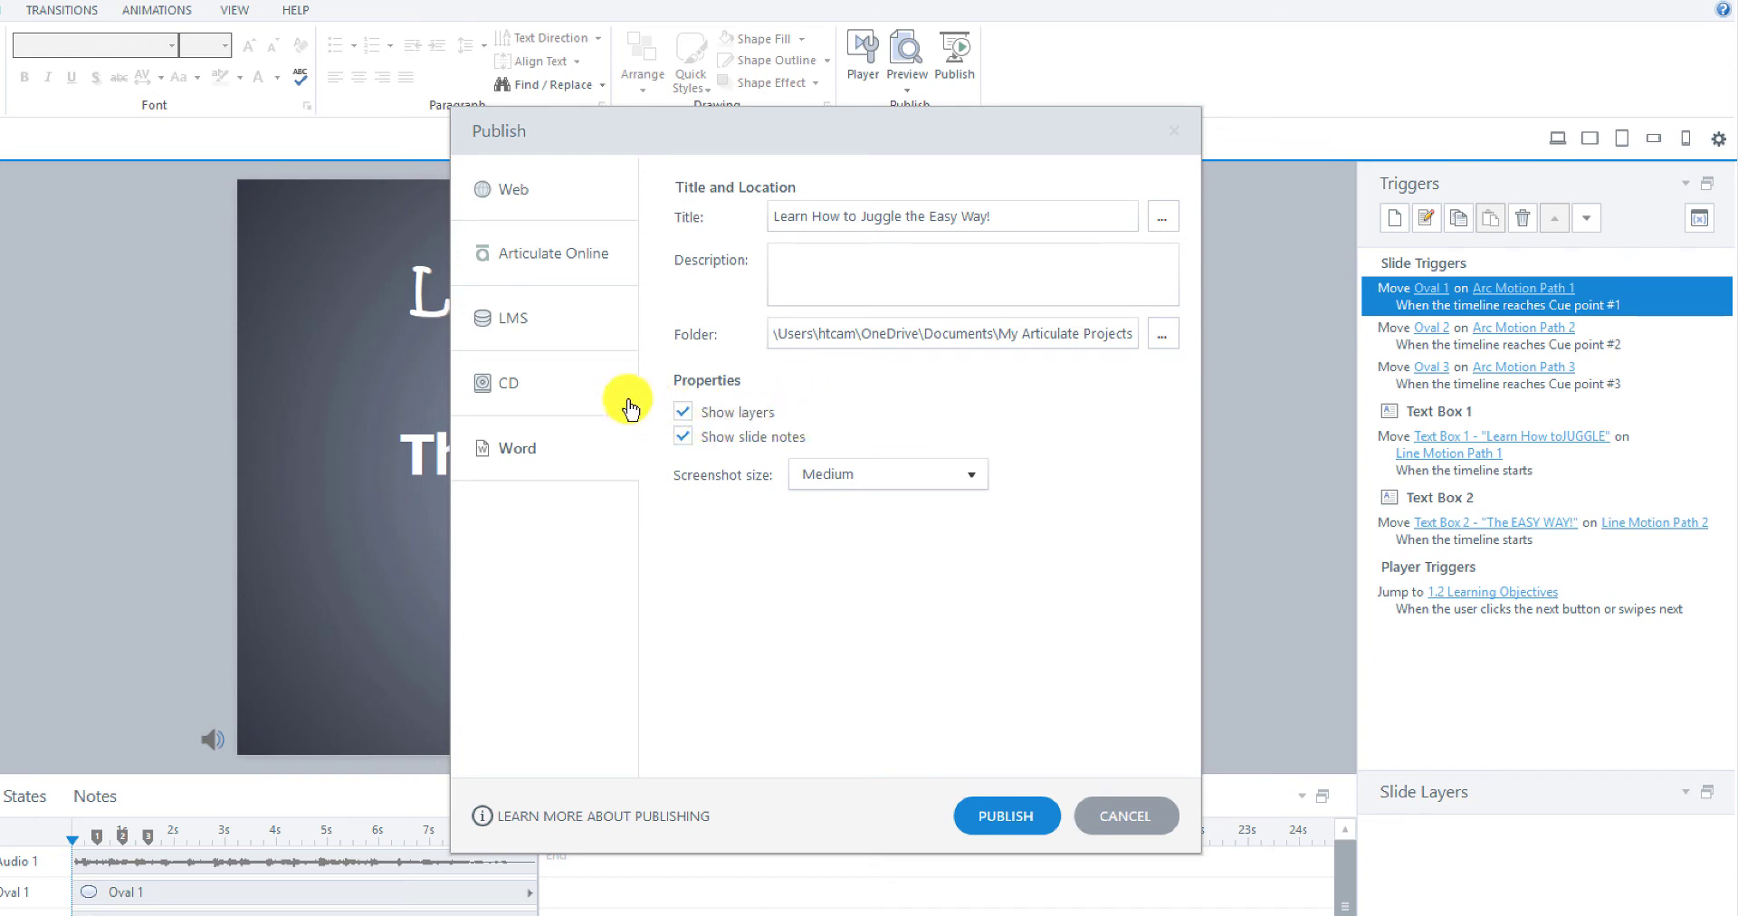
click(686, 413)
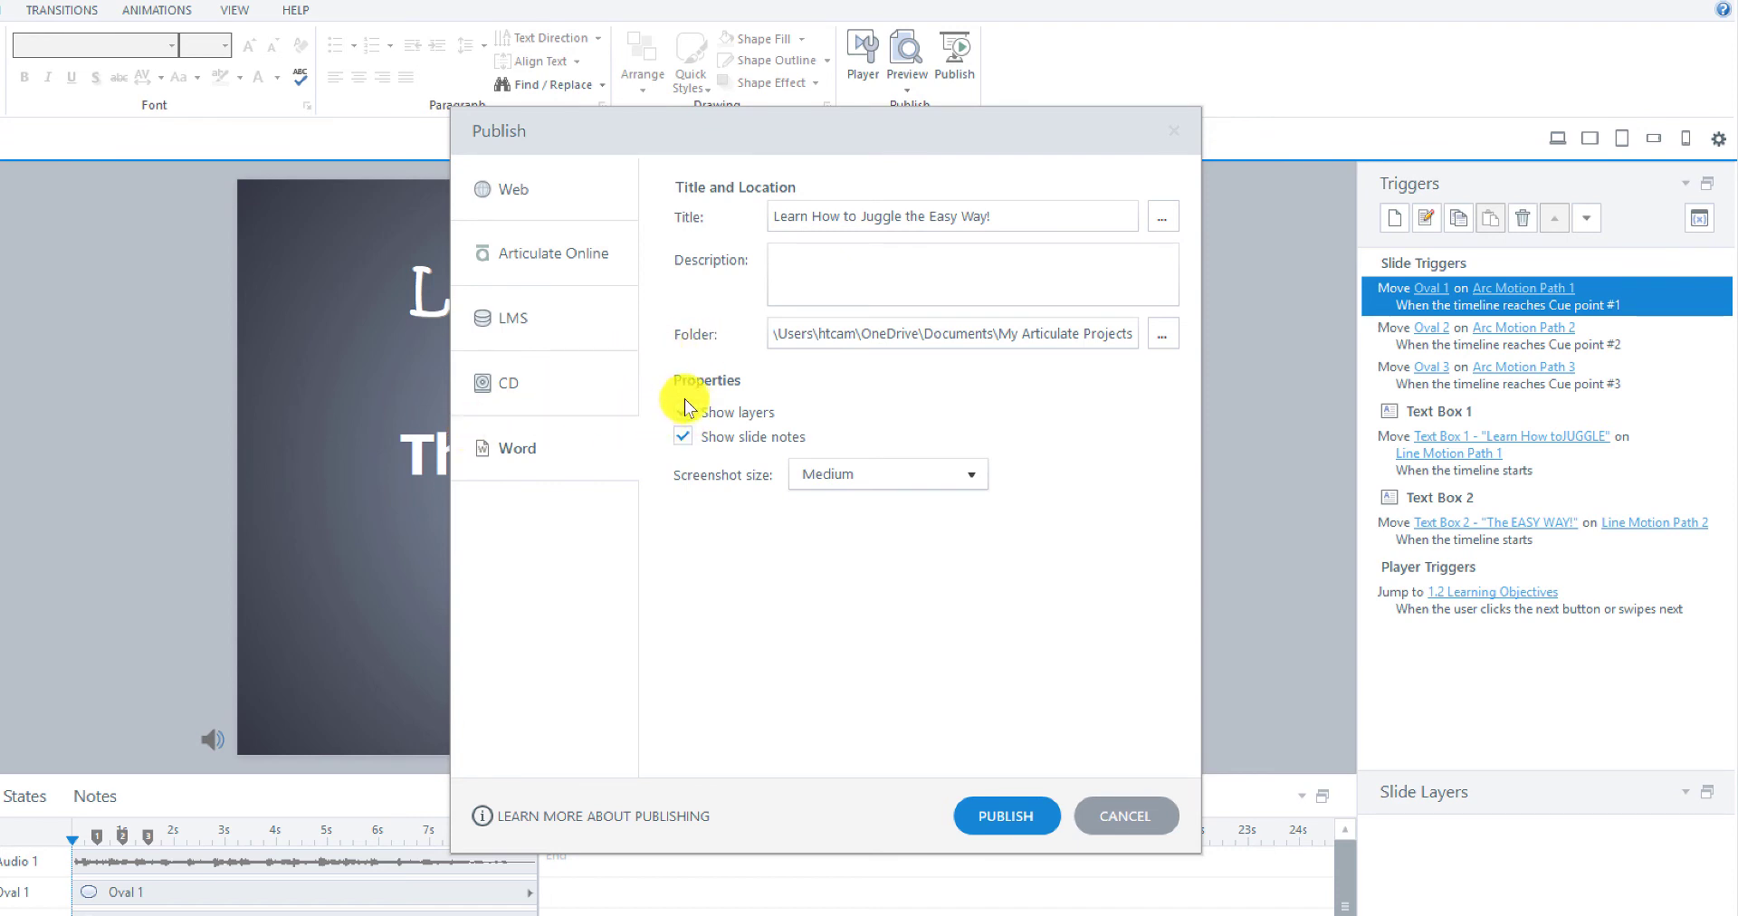
click(688, 412)
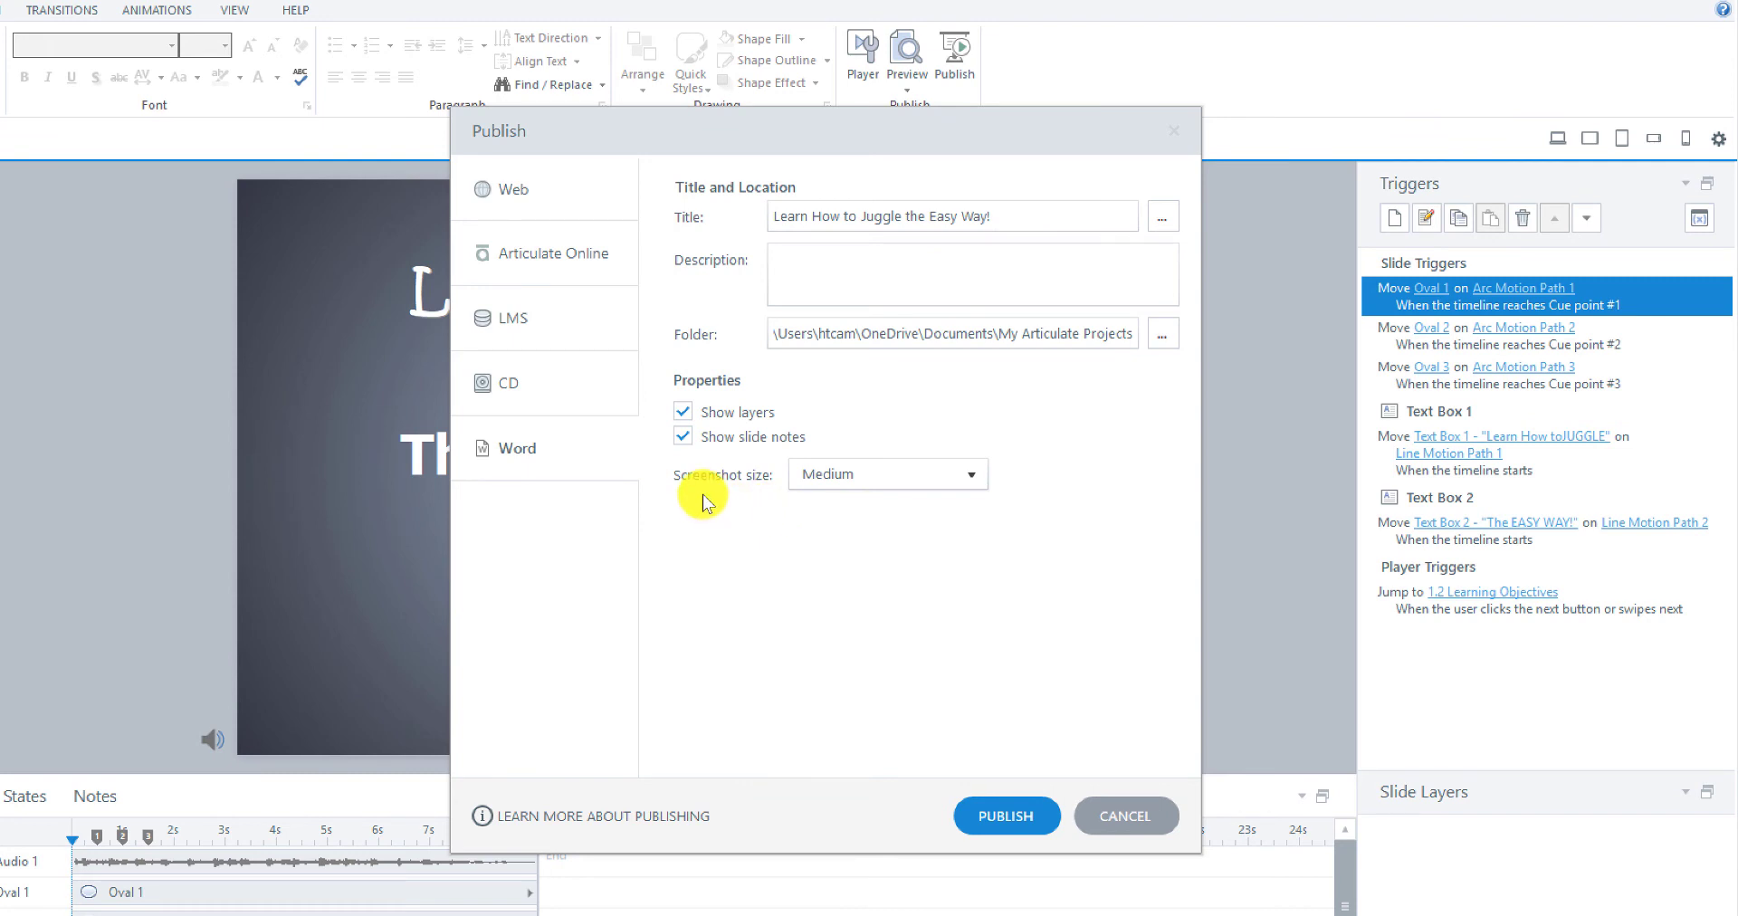
click(986, 474)
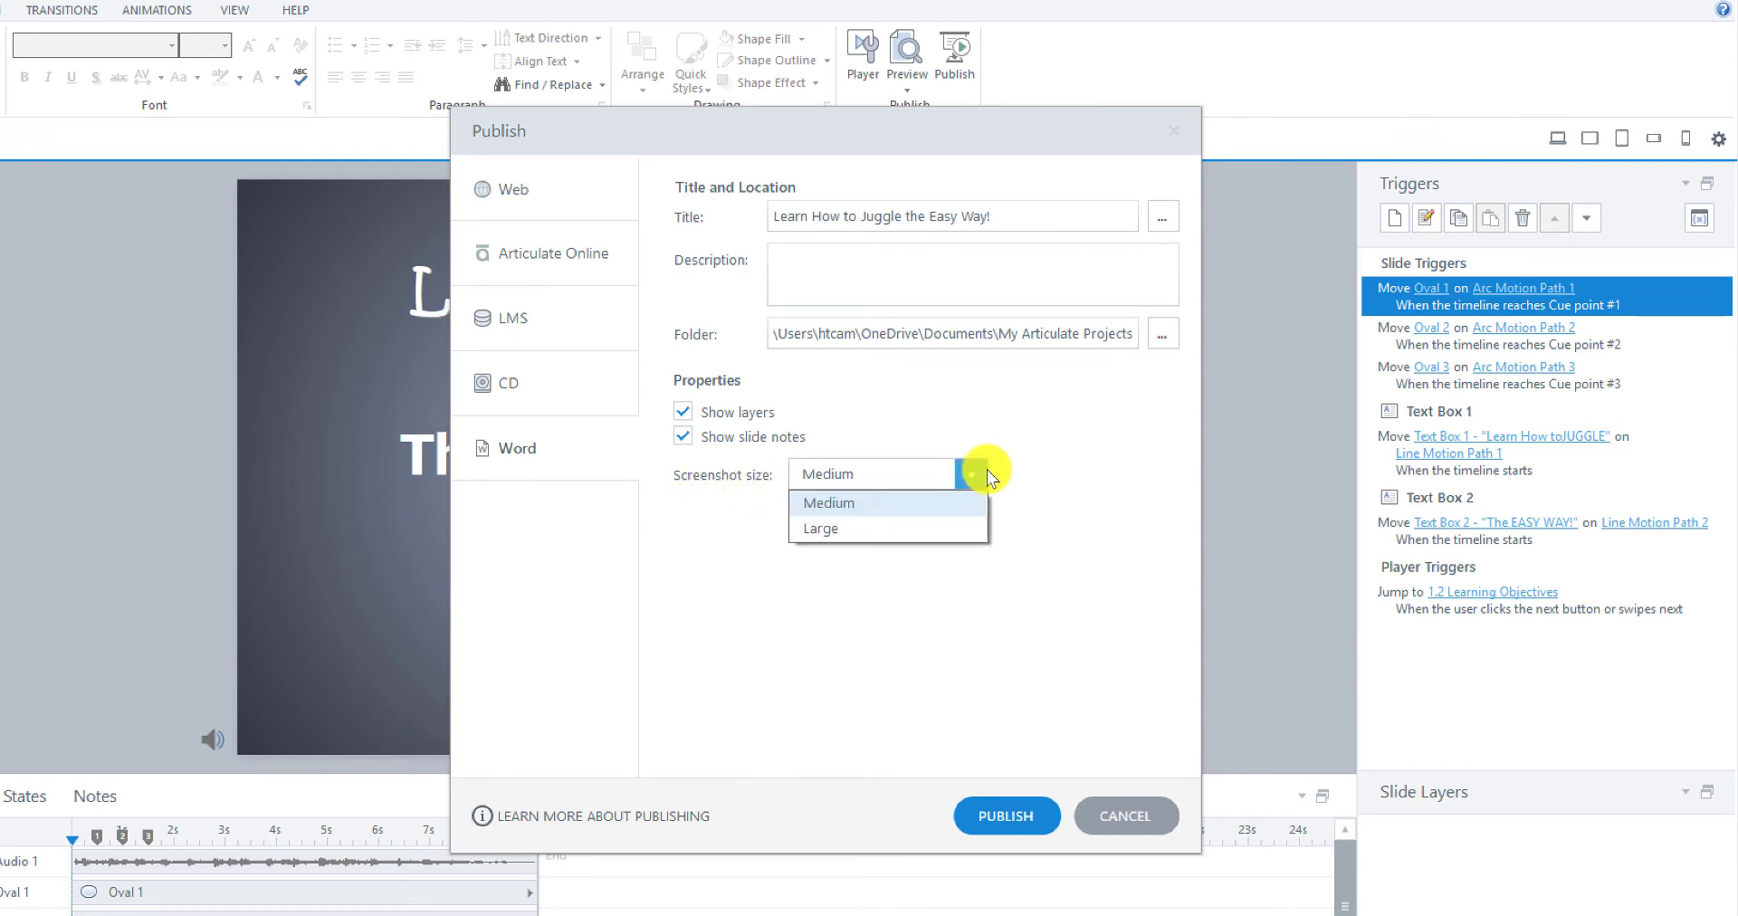
click(1072, 489)
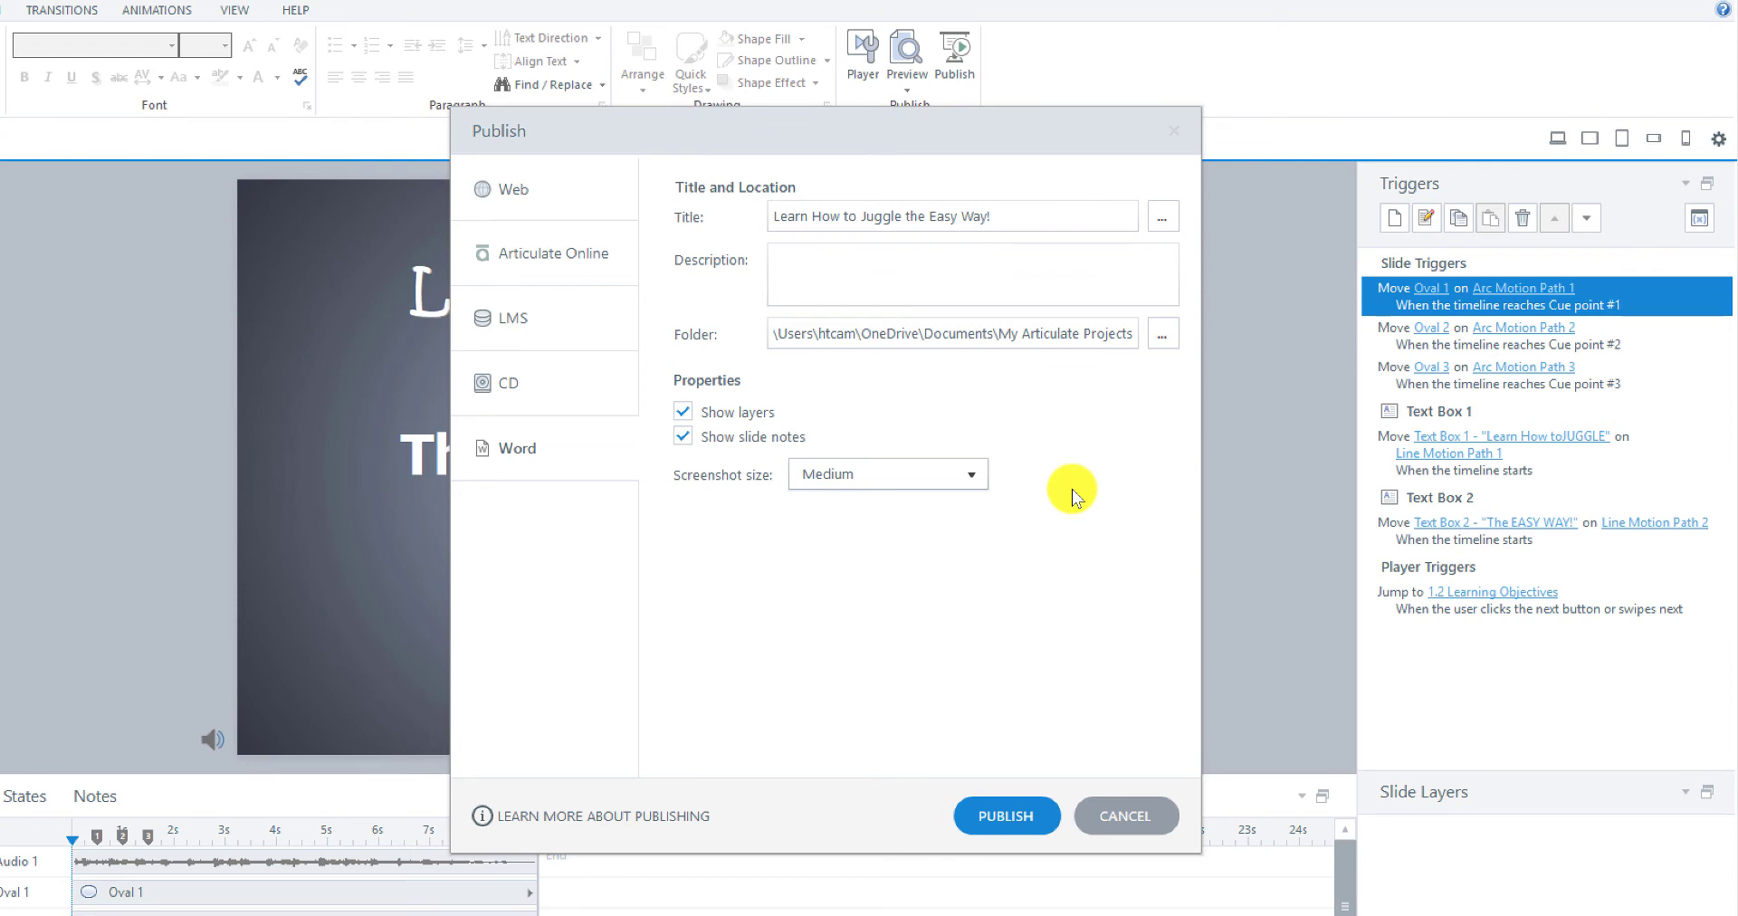
Step: For the Web output, enter the course description "This course will teach you how to juggle."
click(518, 190)
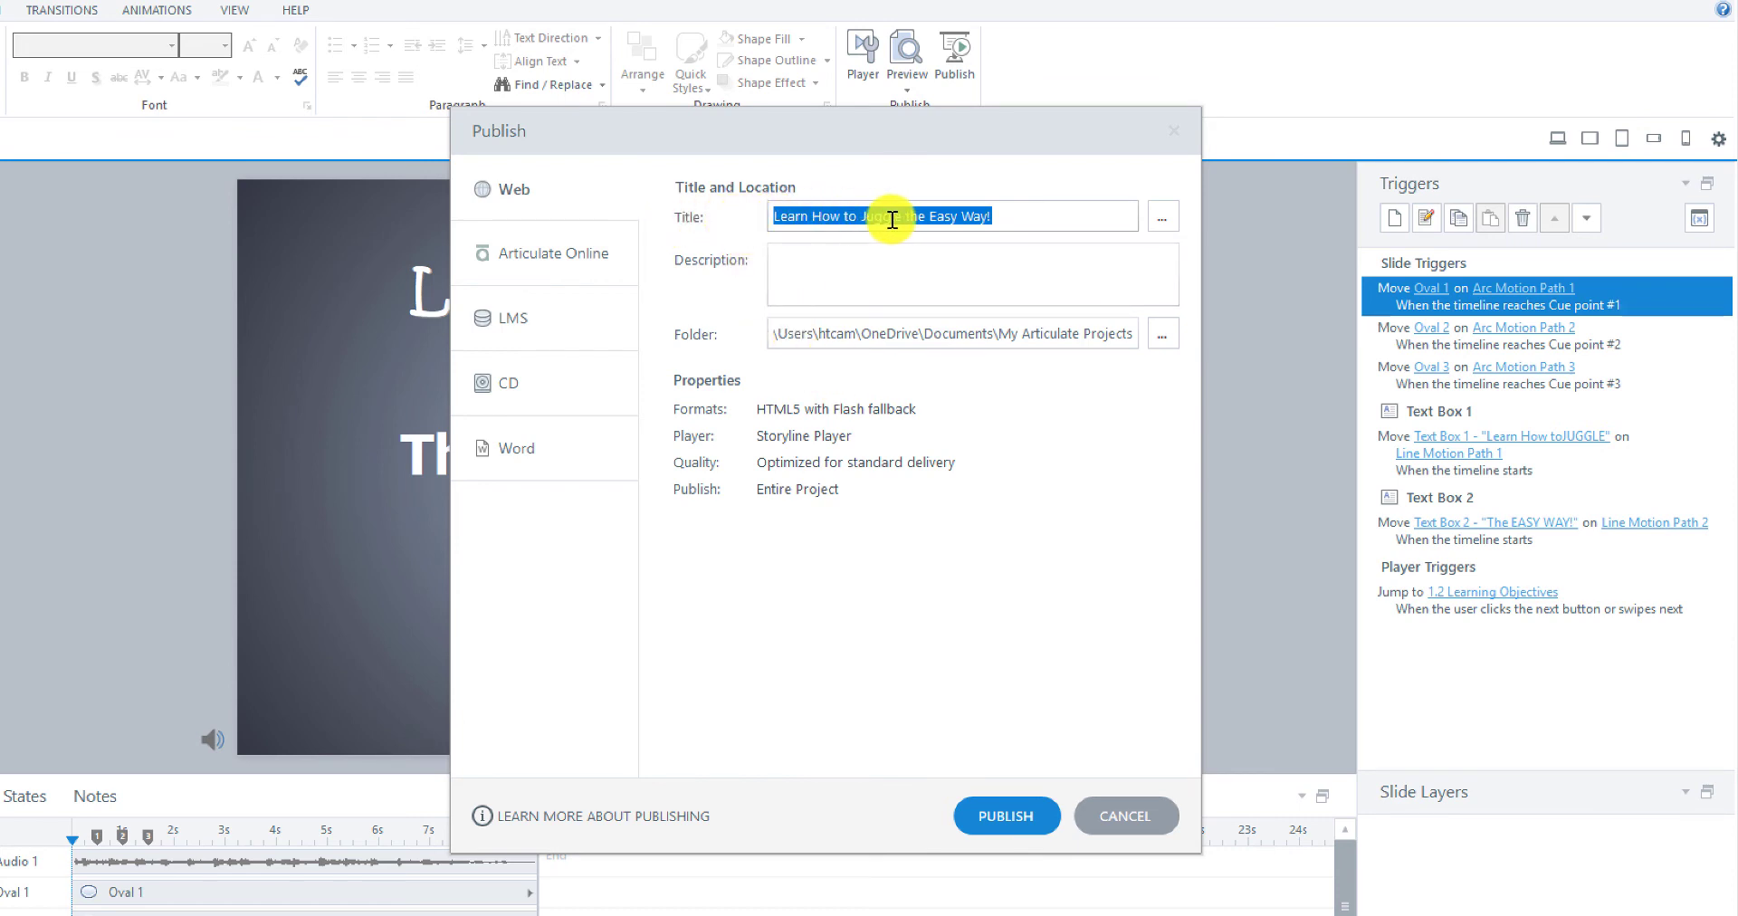
click(801, 260)
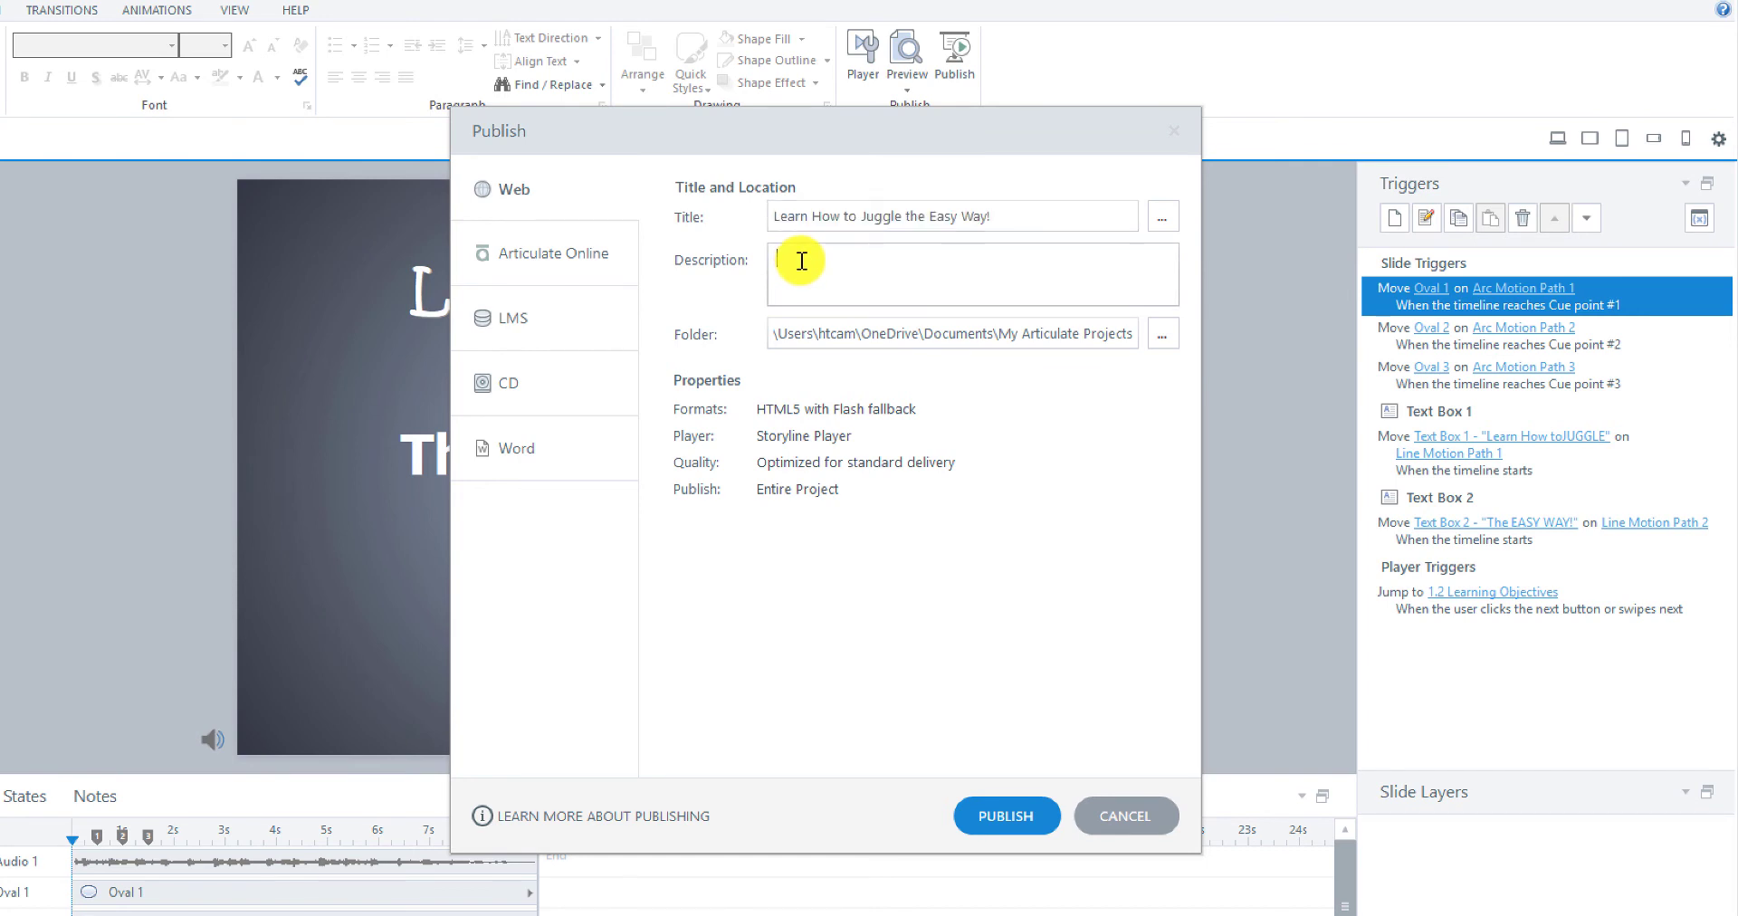
text(This course will teach you how to juggle.)
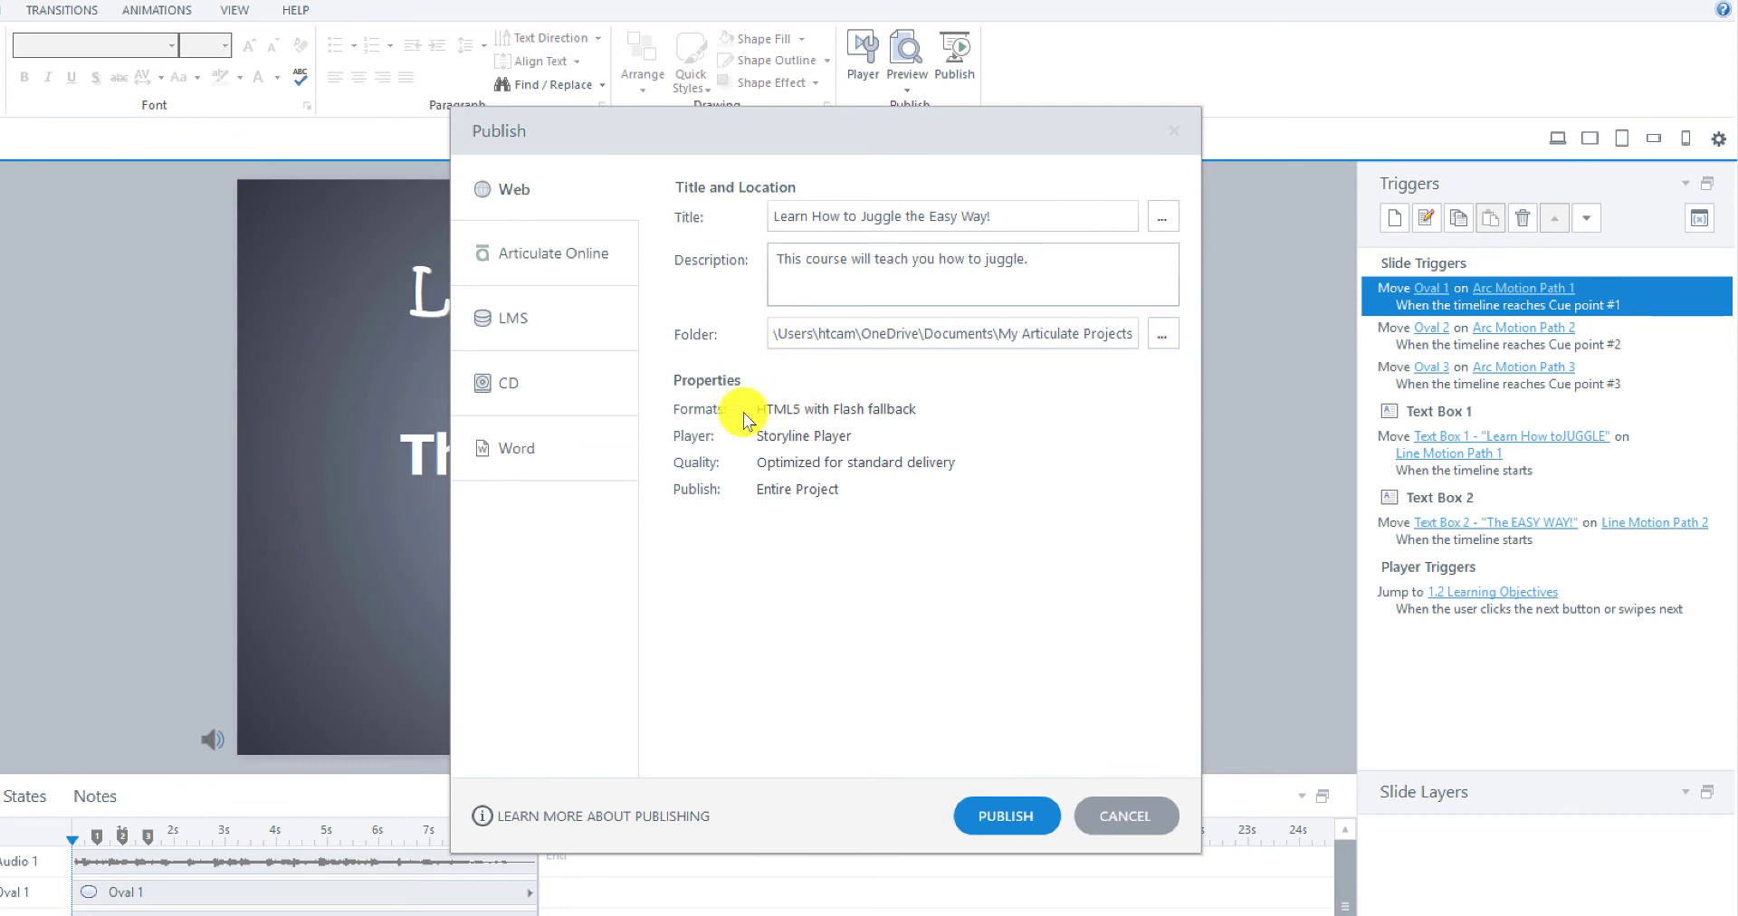
Step: Enable the Articulate Mobile Player for iOS and Android in the web publish formats
click(804, 414)
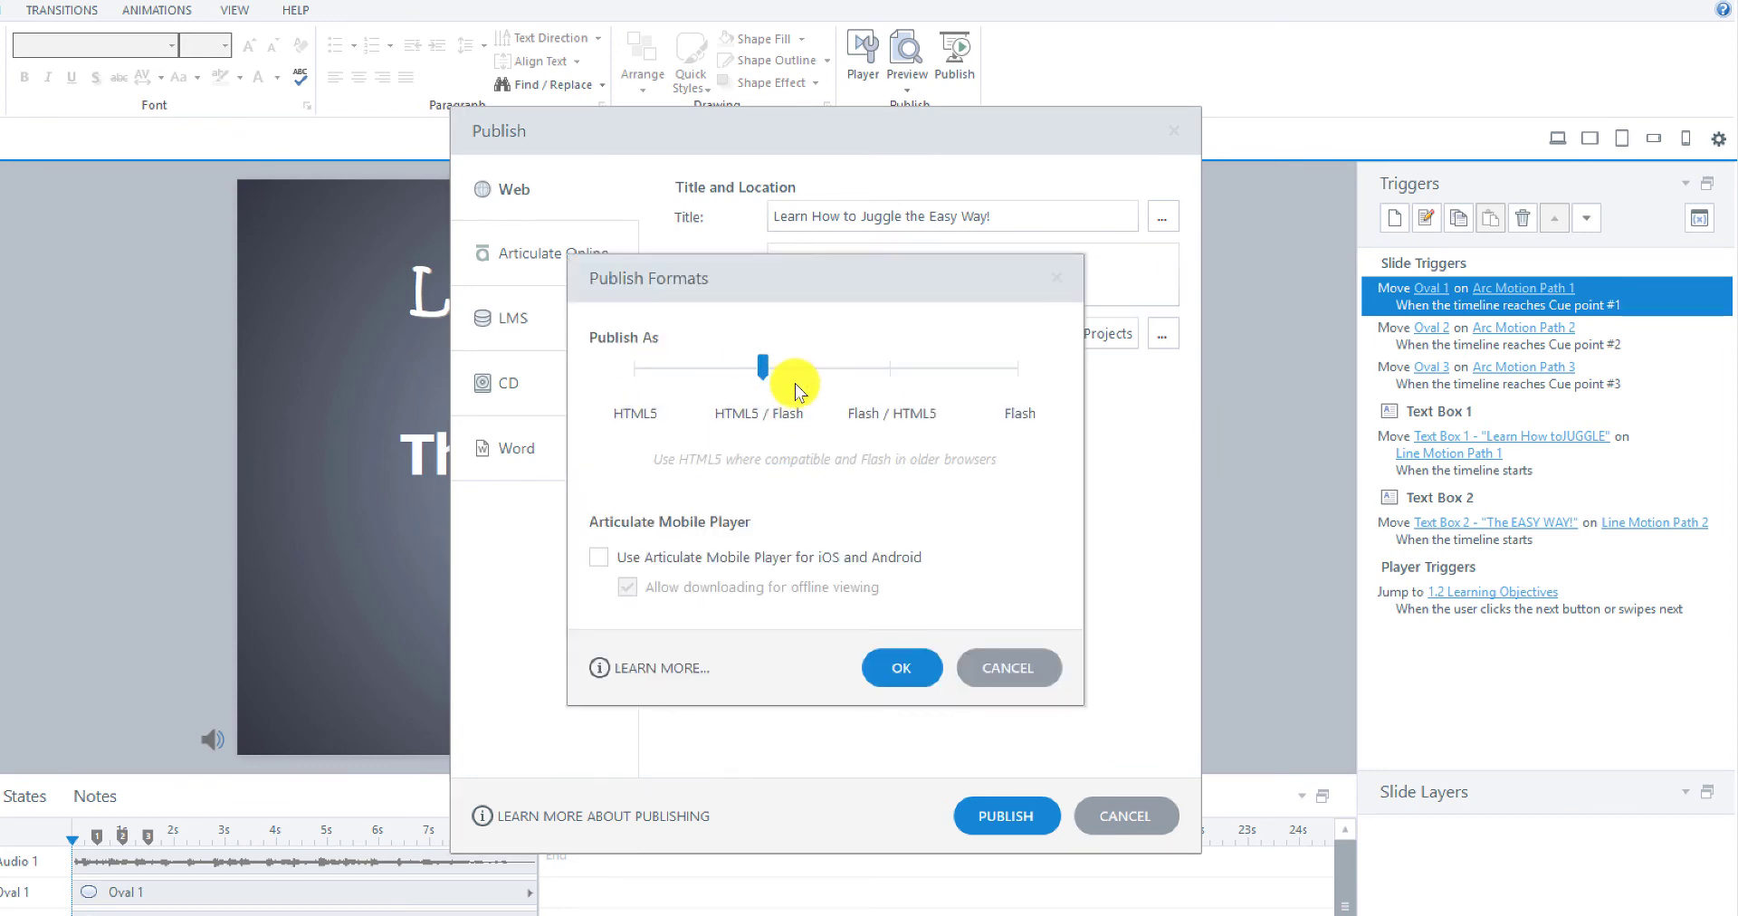
click(597, 557)
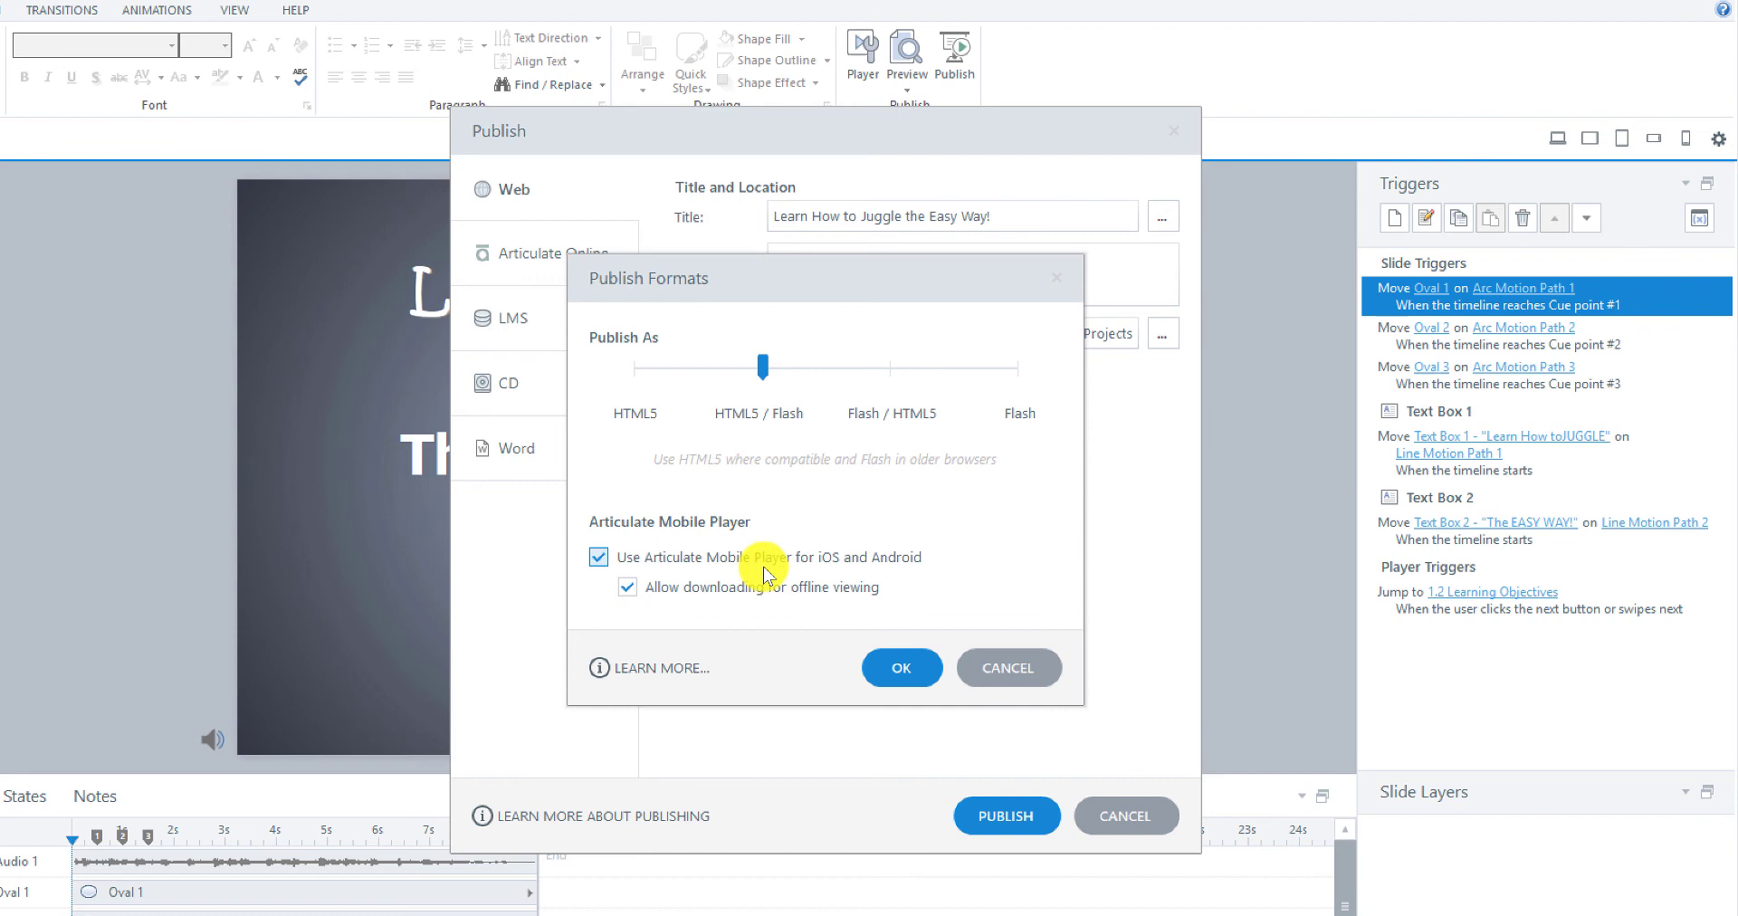
click(902, 670)
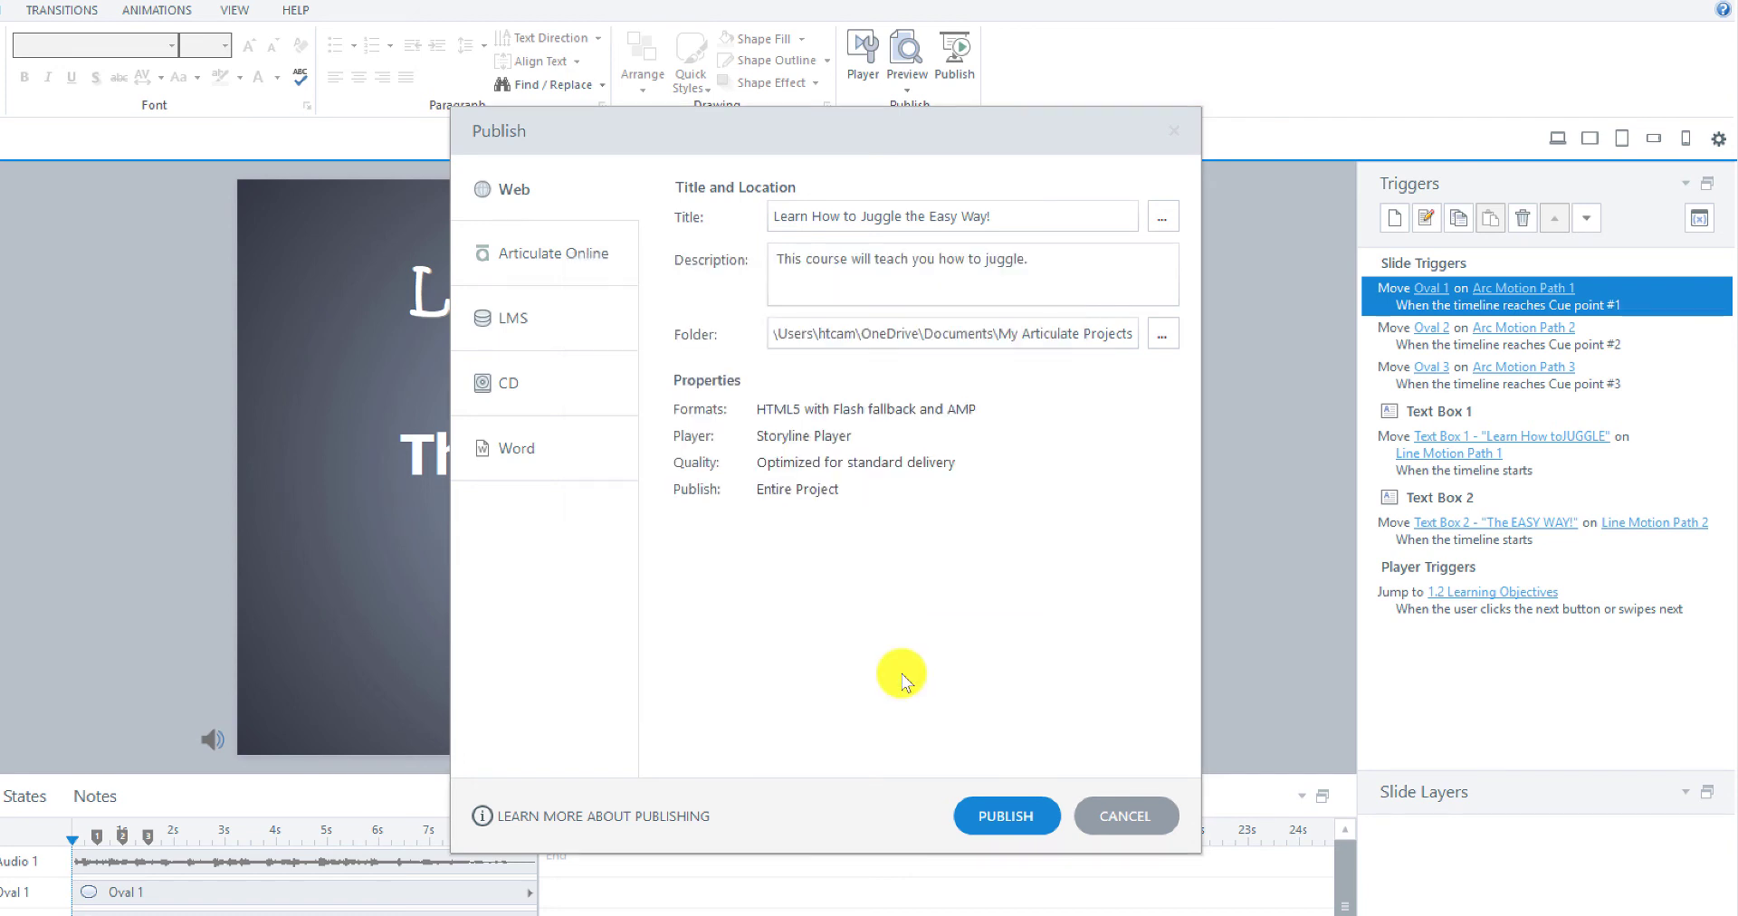
Step: Check the publish quality settings without changing them and publish the course for the web
click(809, 463)
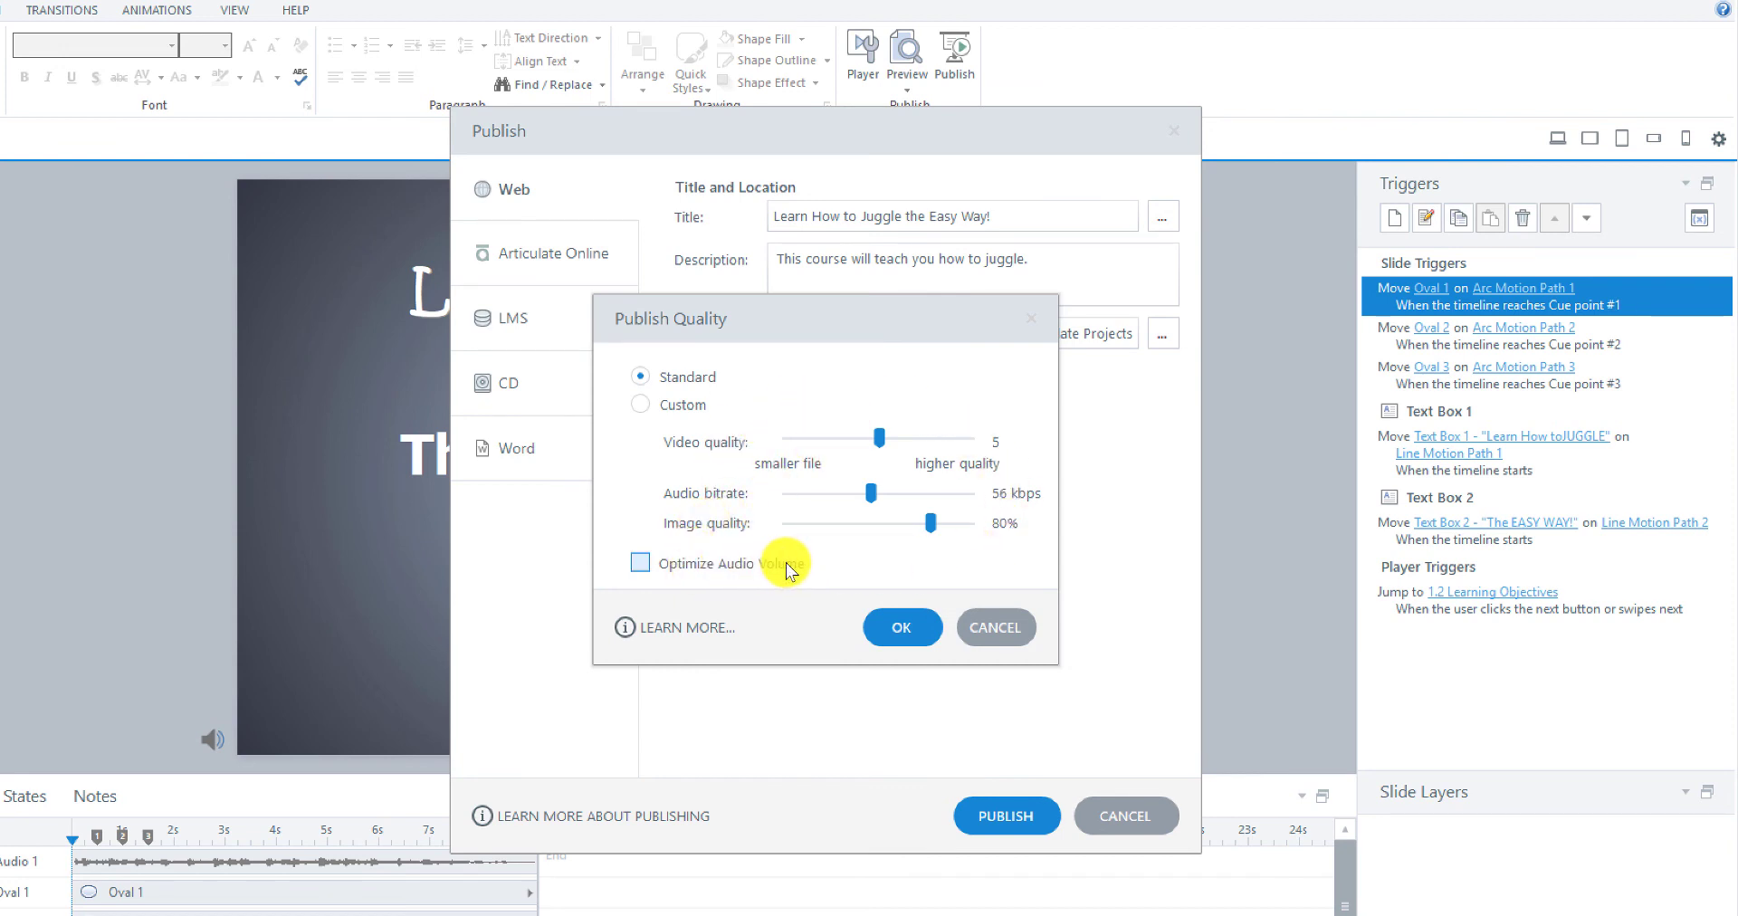
click(994, 625)
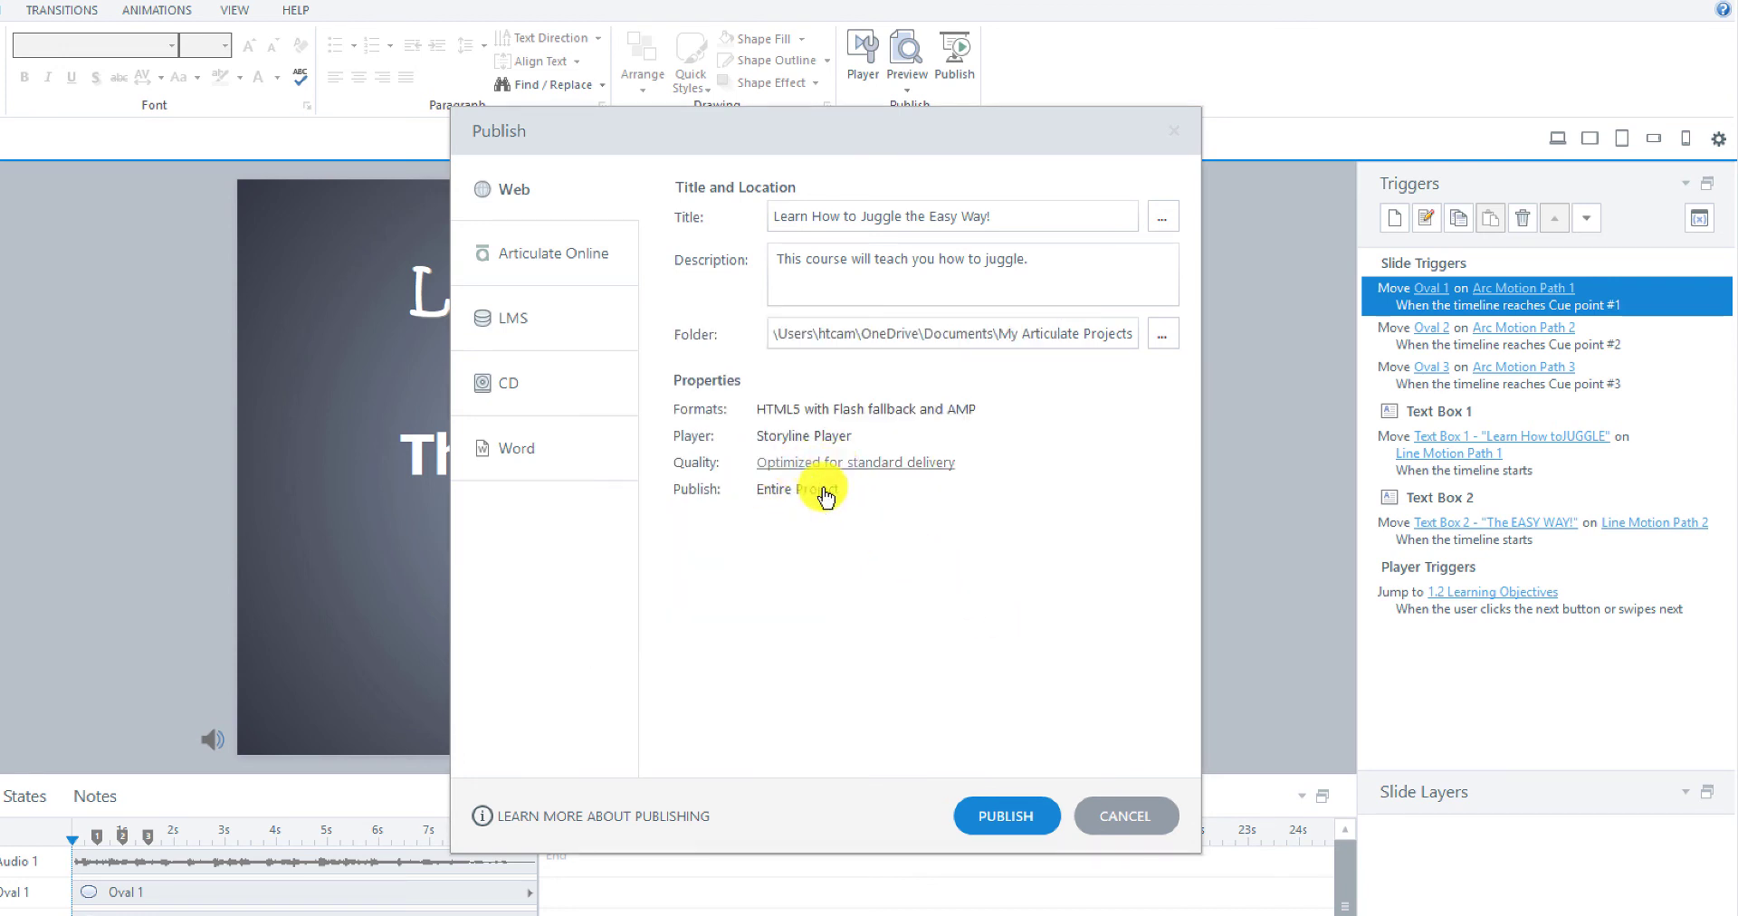
click(998, 815)
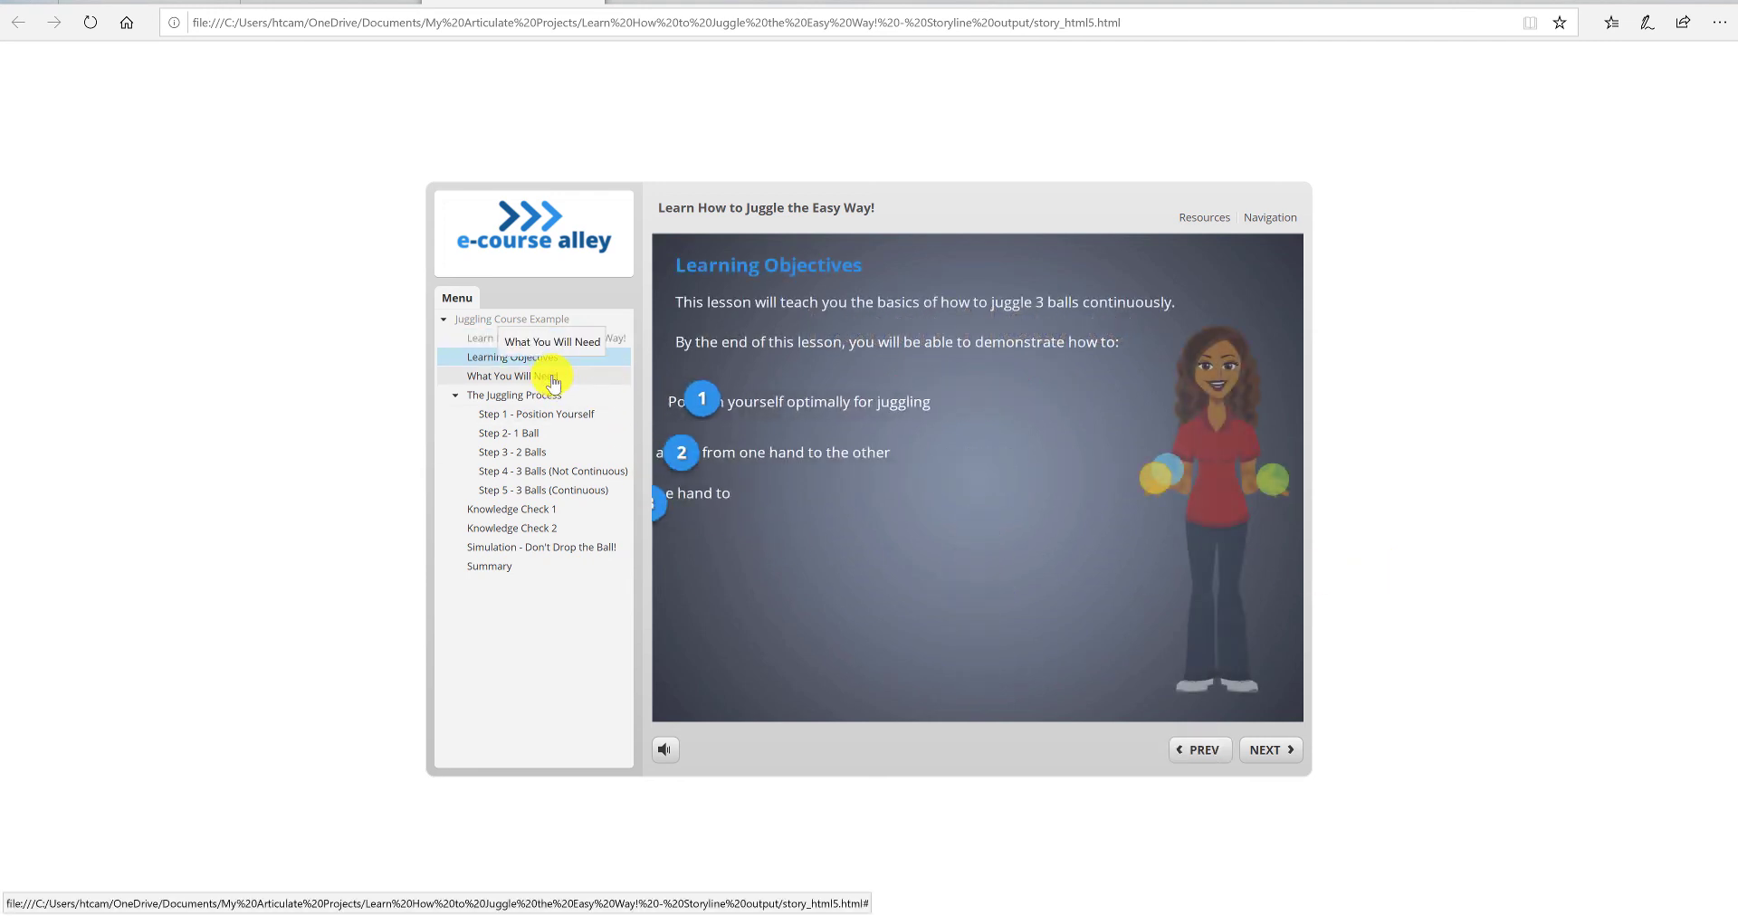
Step: Test the What You Will Need slide in the published course by moving the yellow ball in different directions
click(552, 377)
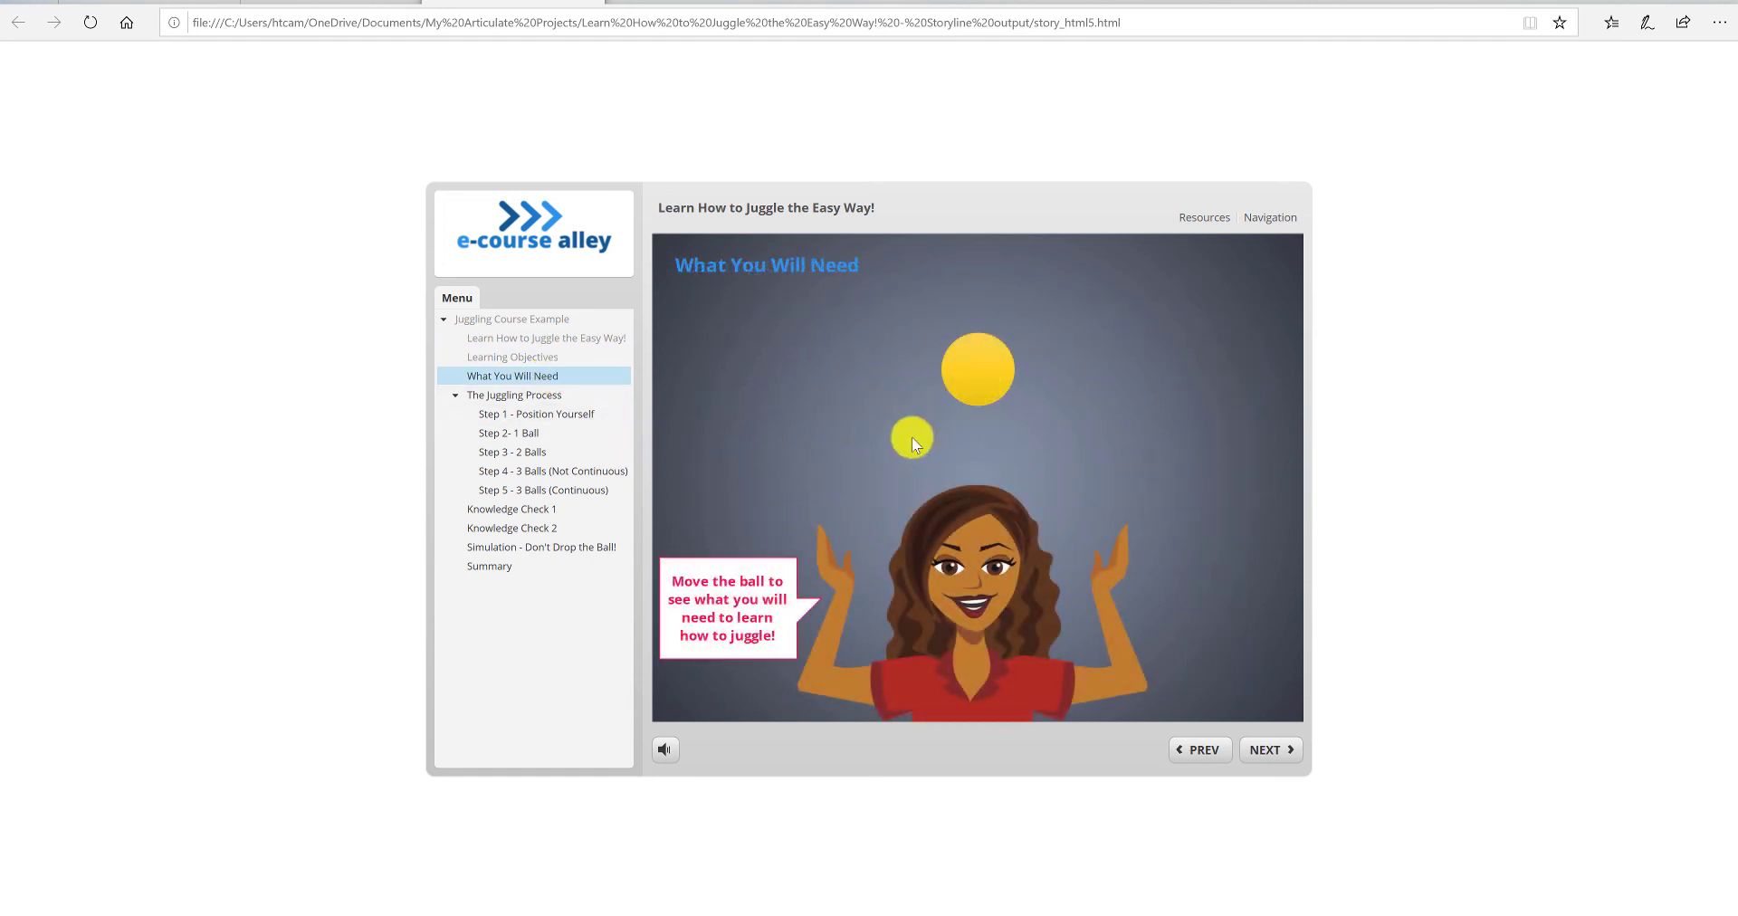
drag(959, 389, 891, 448)
drag(962, 401, 1100, 465)
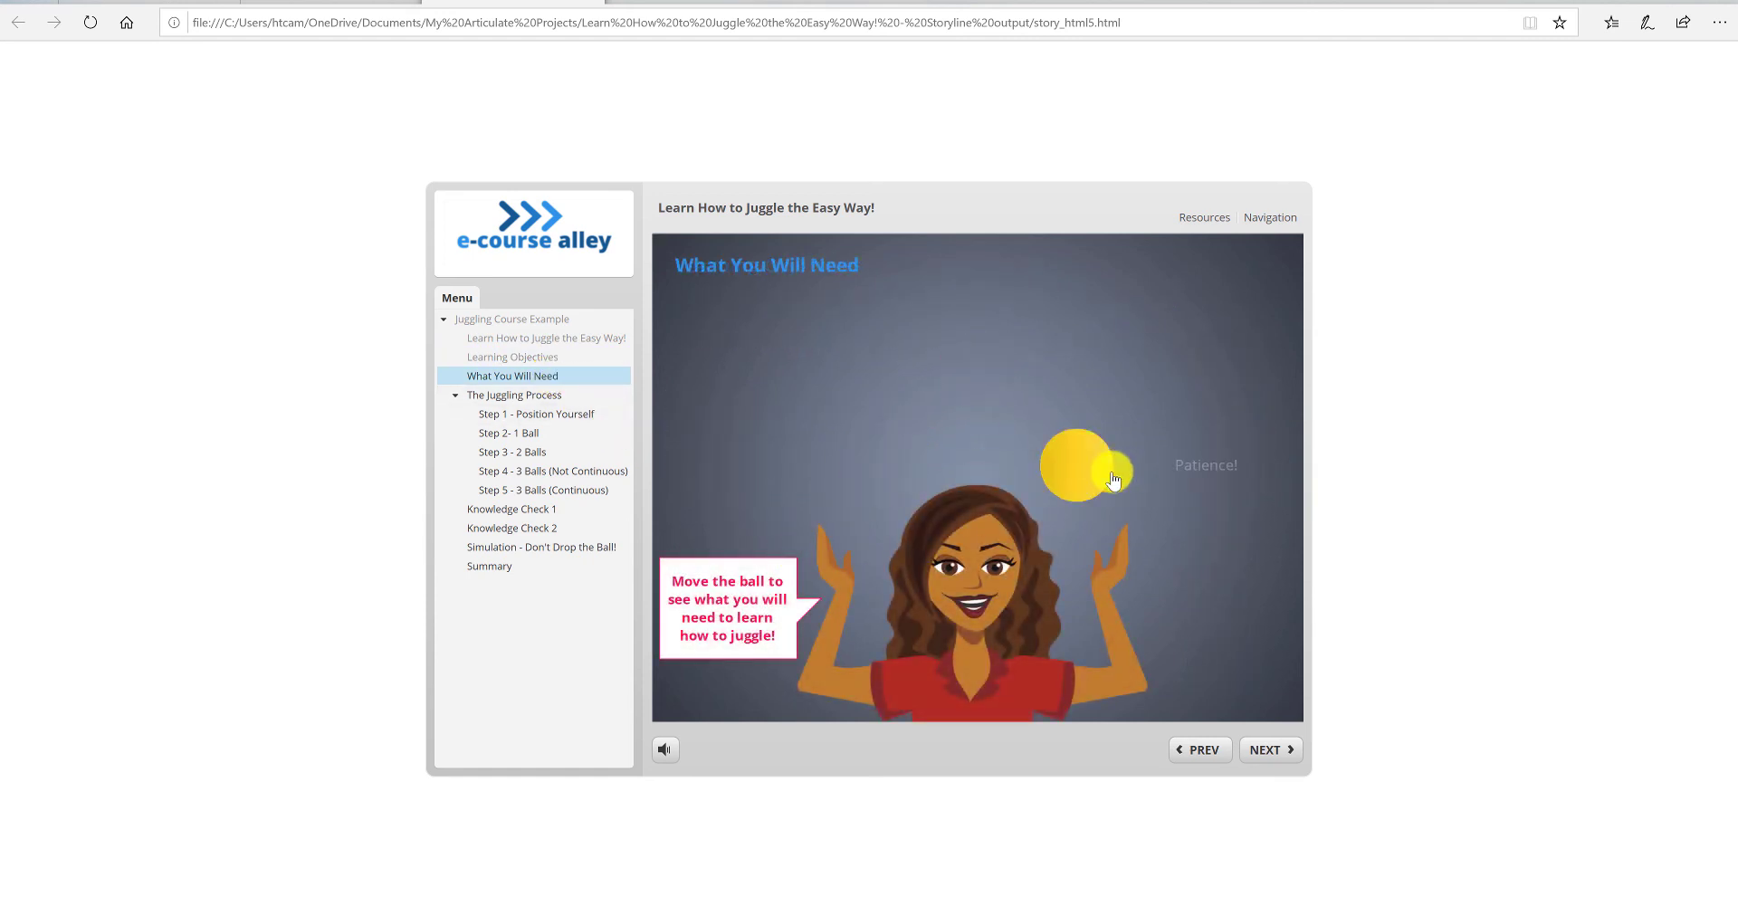
Step: Go to The Juggling Process slide and view each of its linked slides from Step 1 through Step 5
click(554, 396)
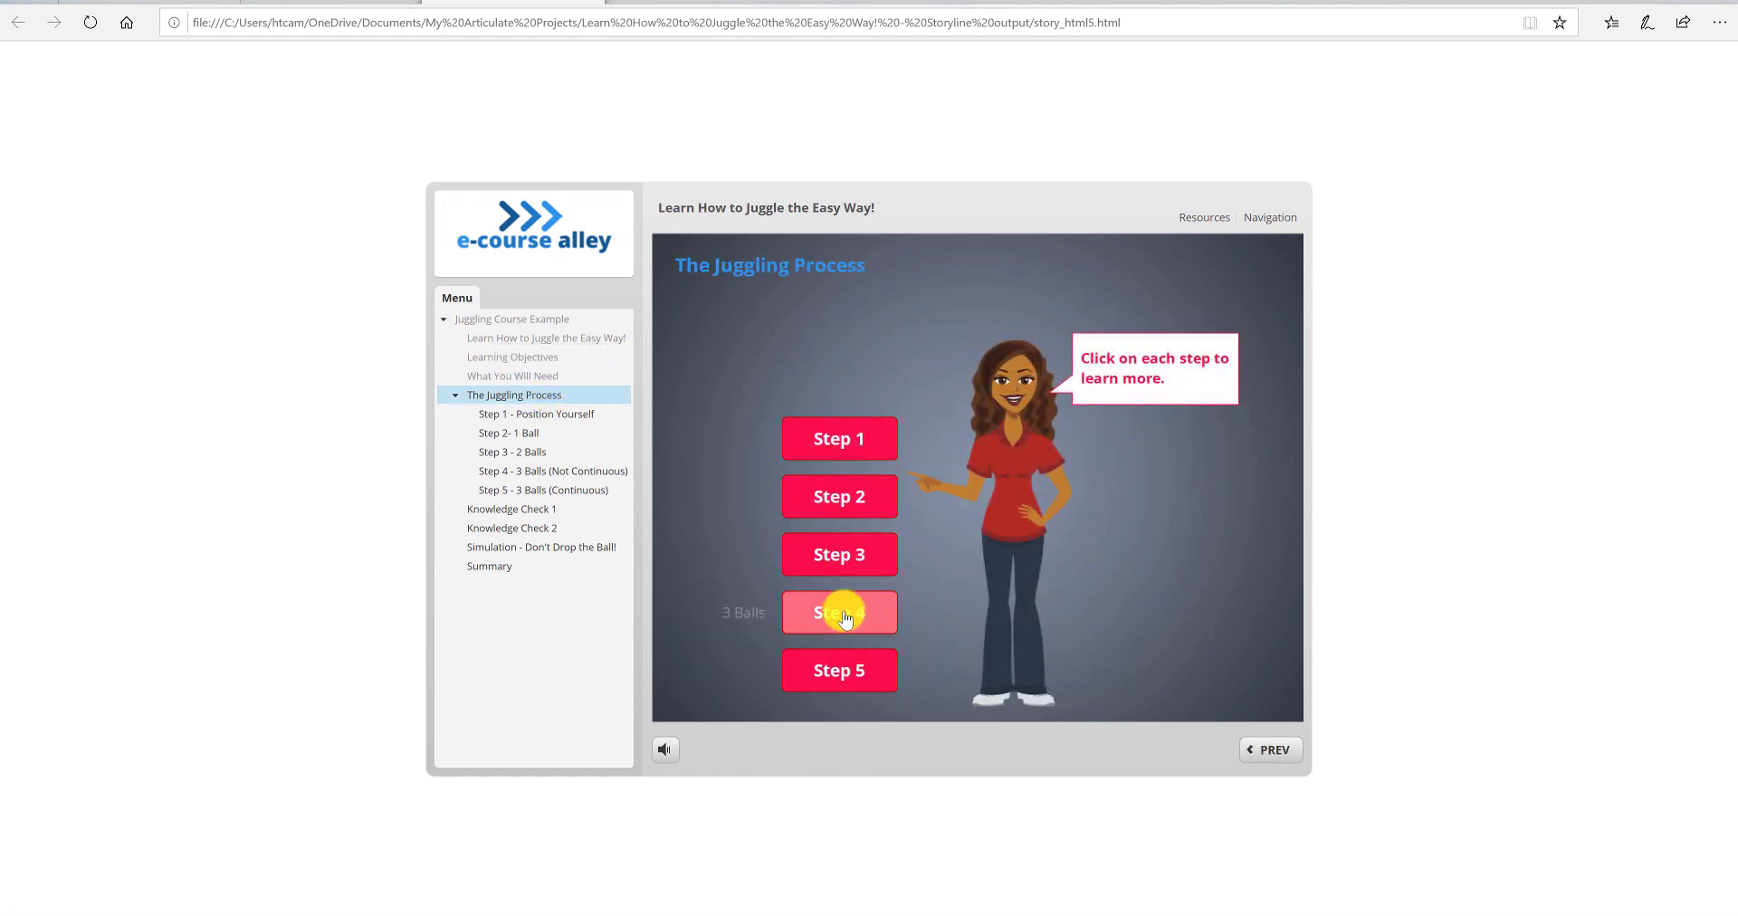
click(844, 439)
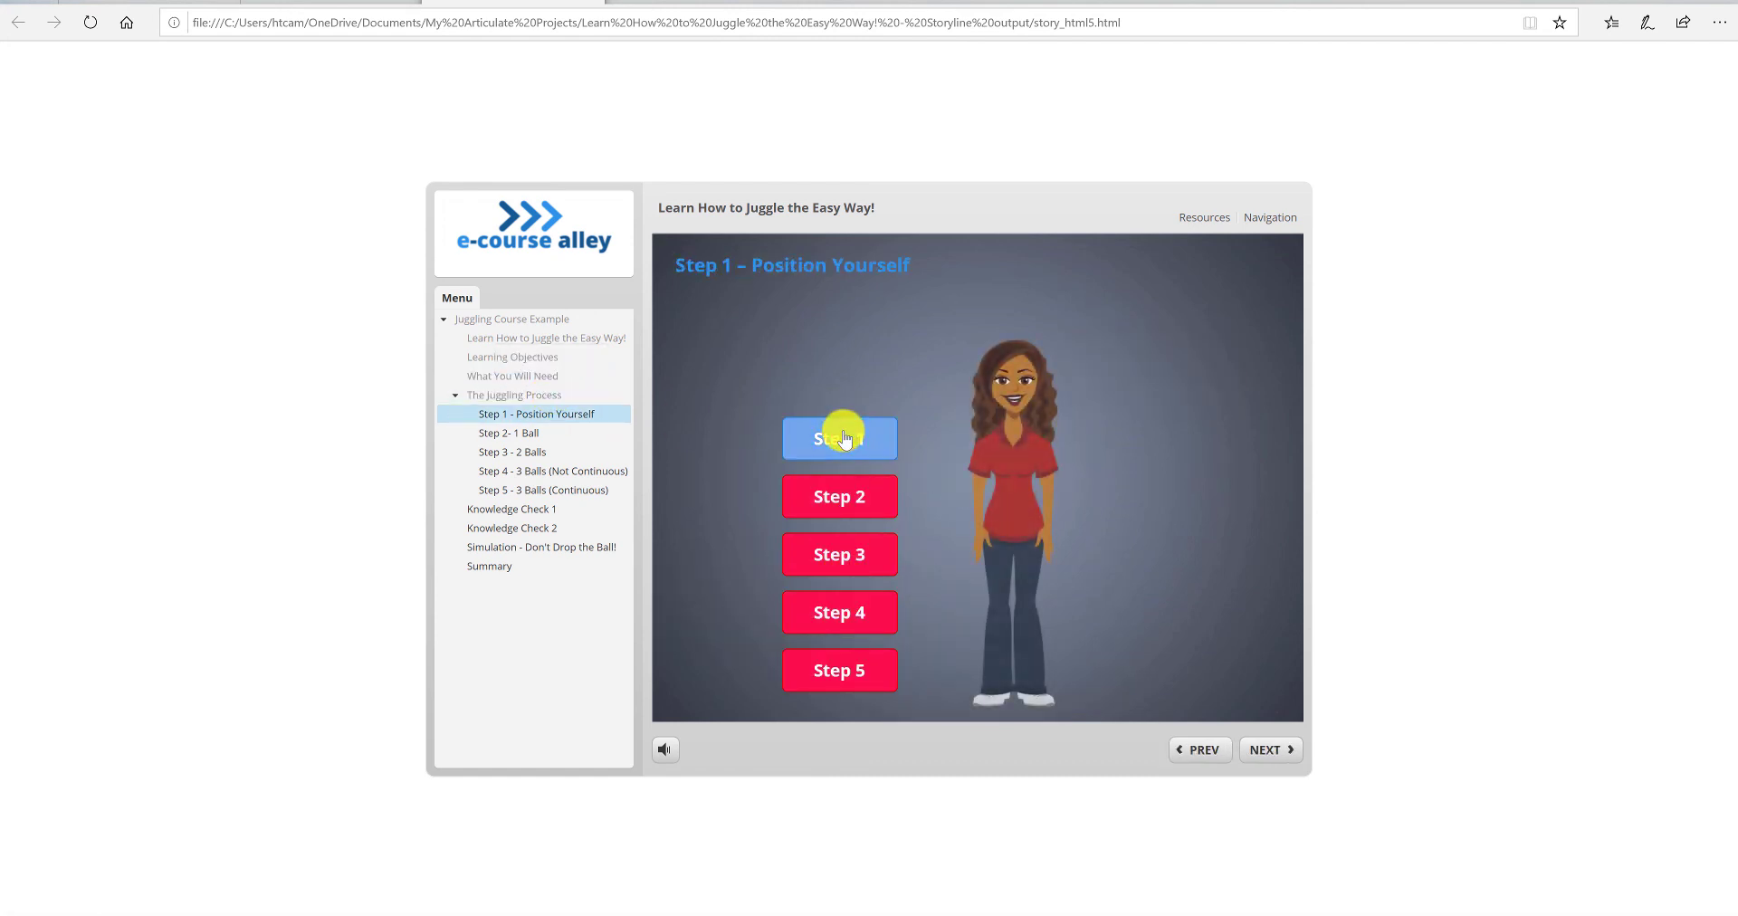
click(854, 507)
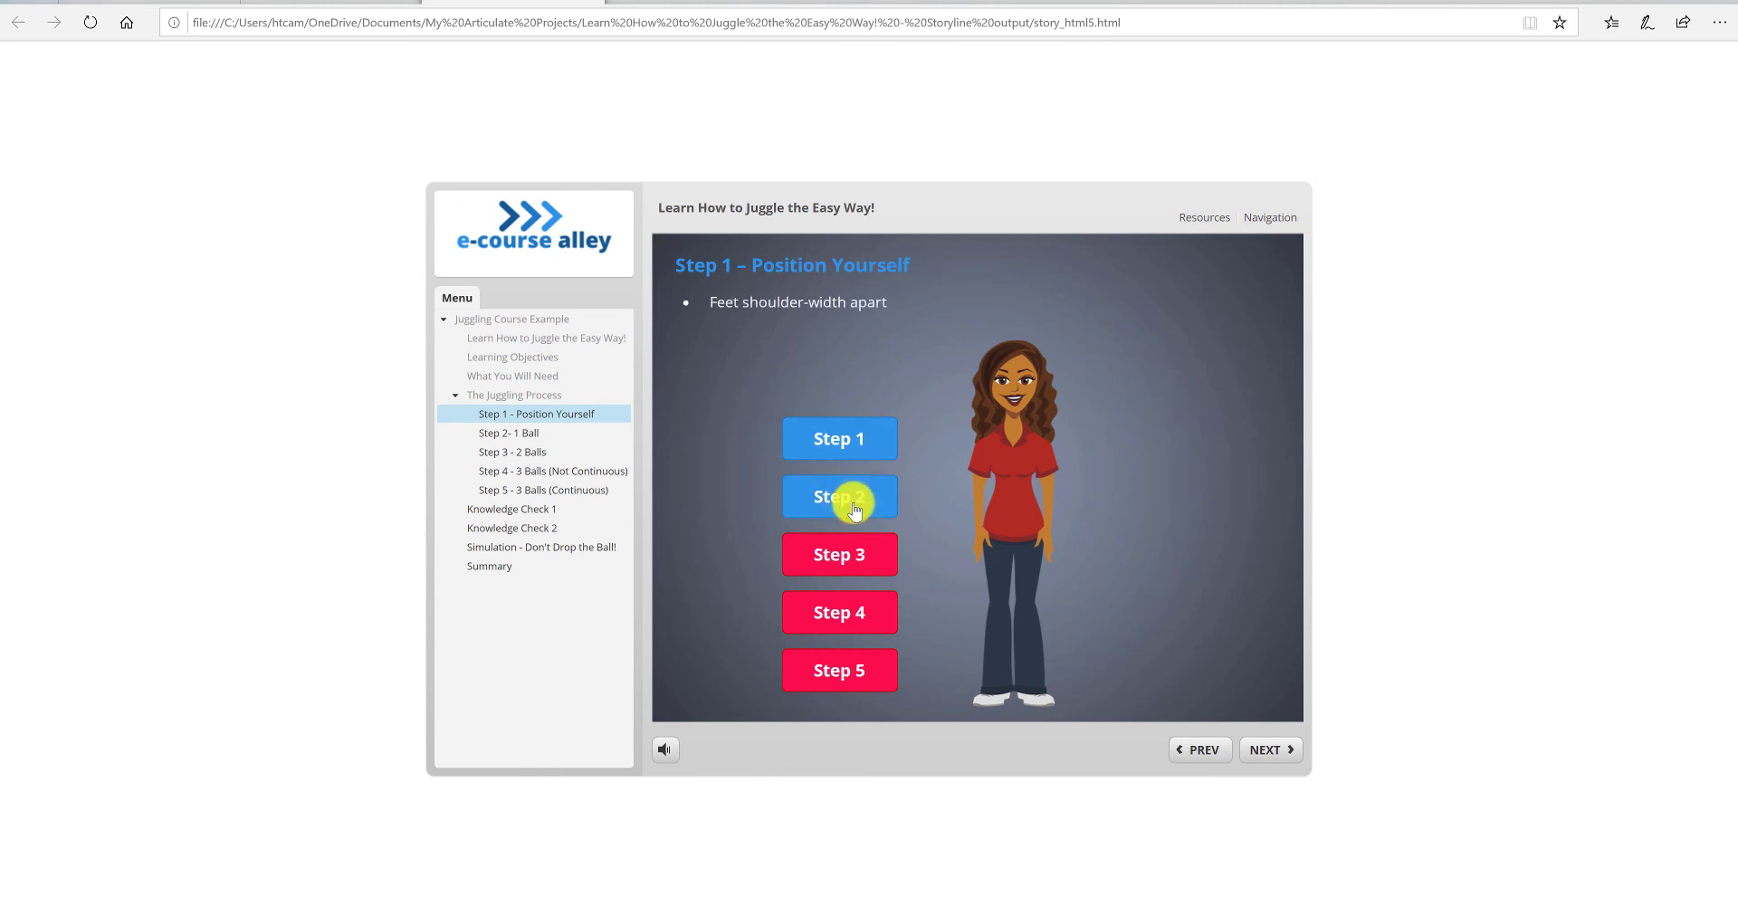
click(827, 568)
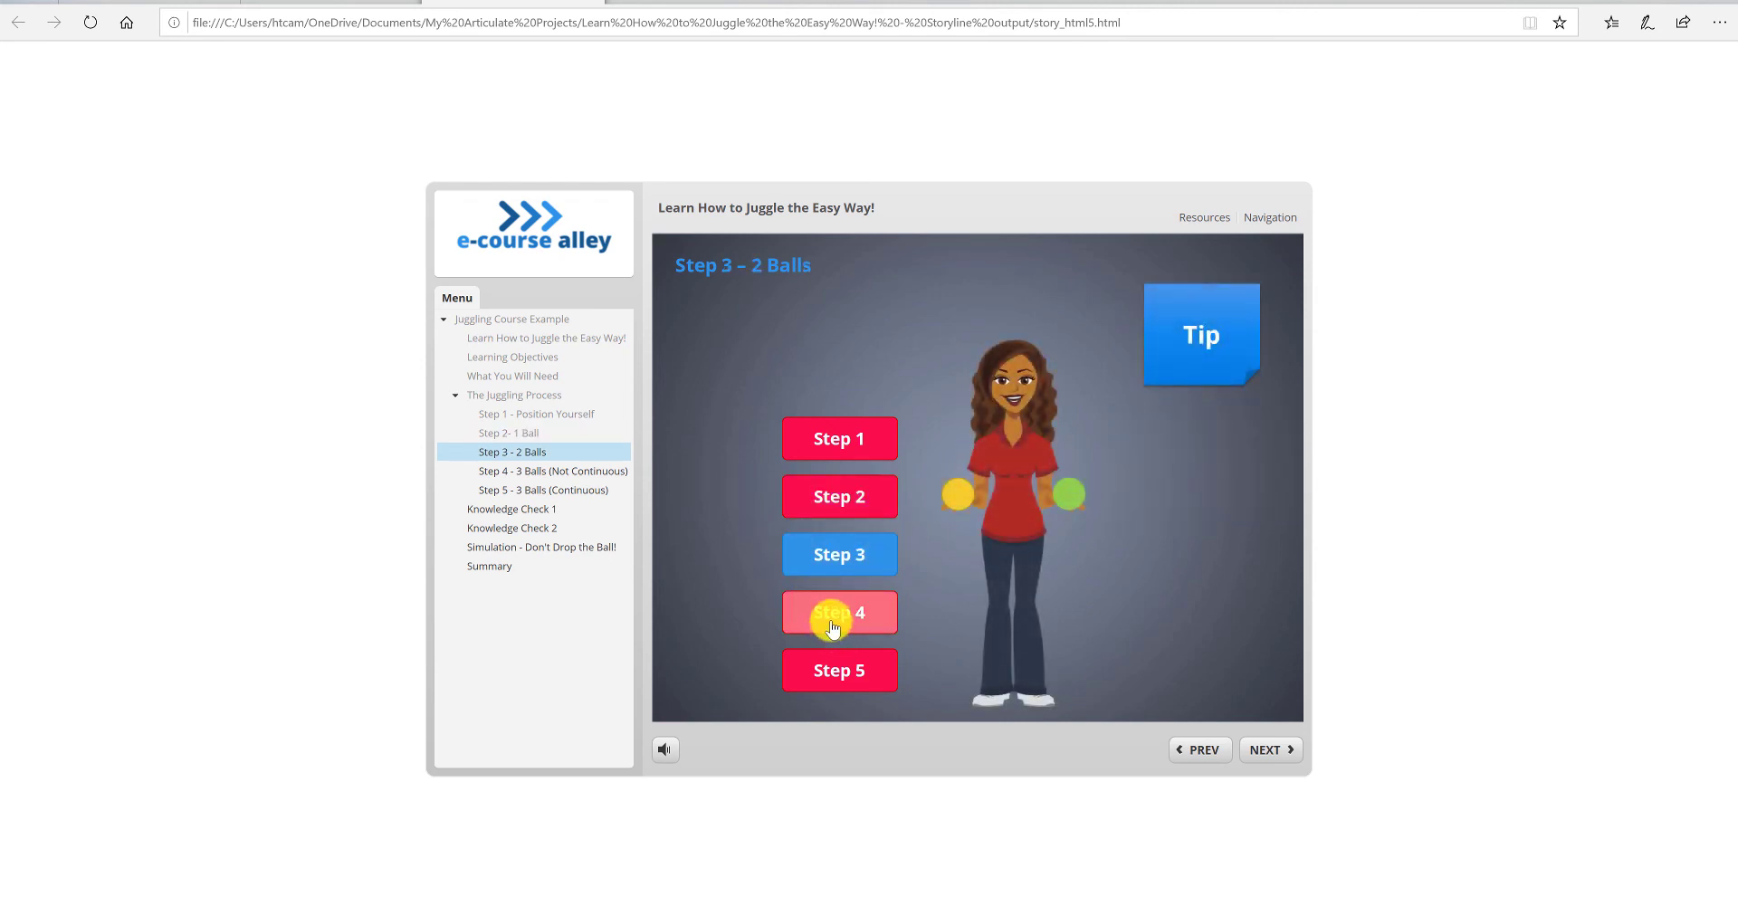
click(835, 624)
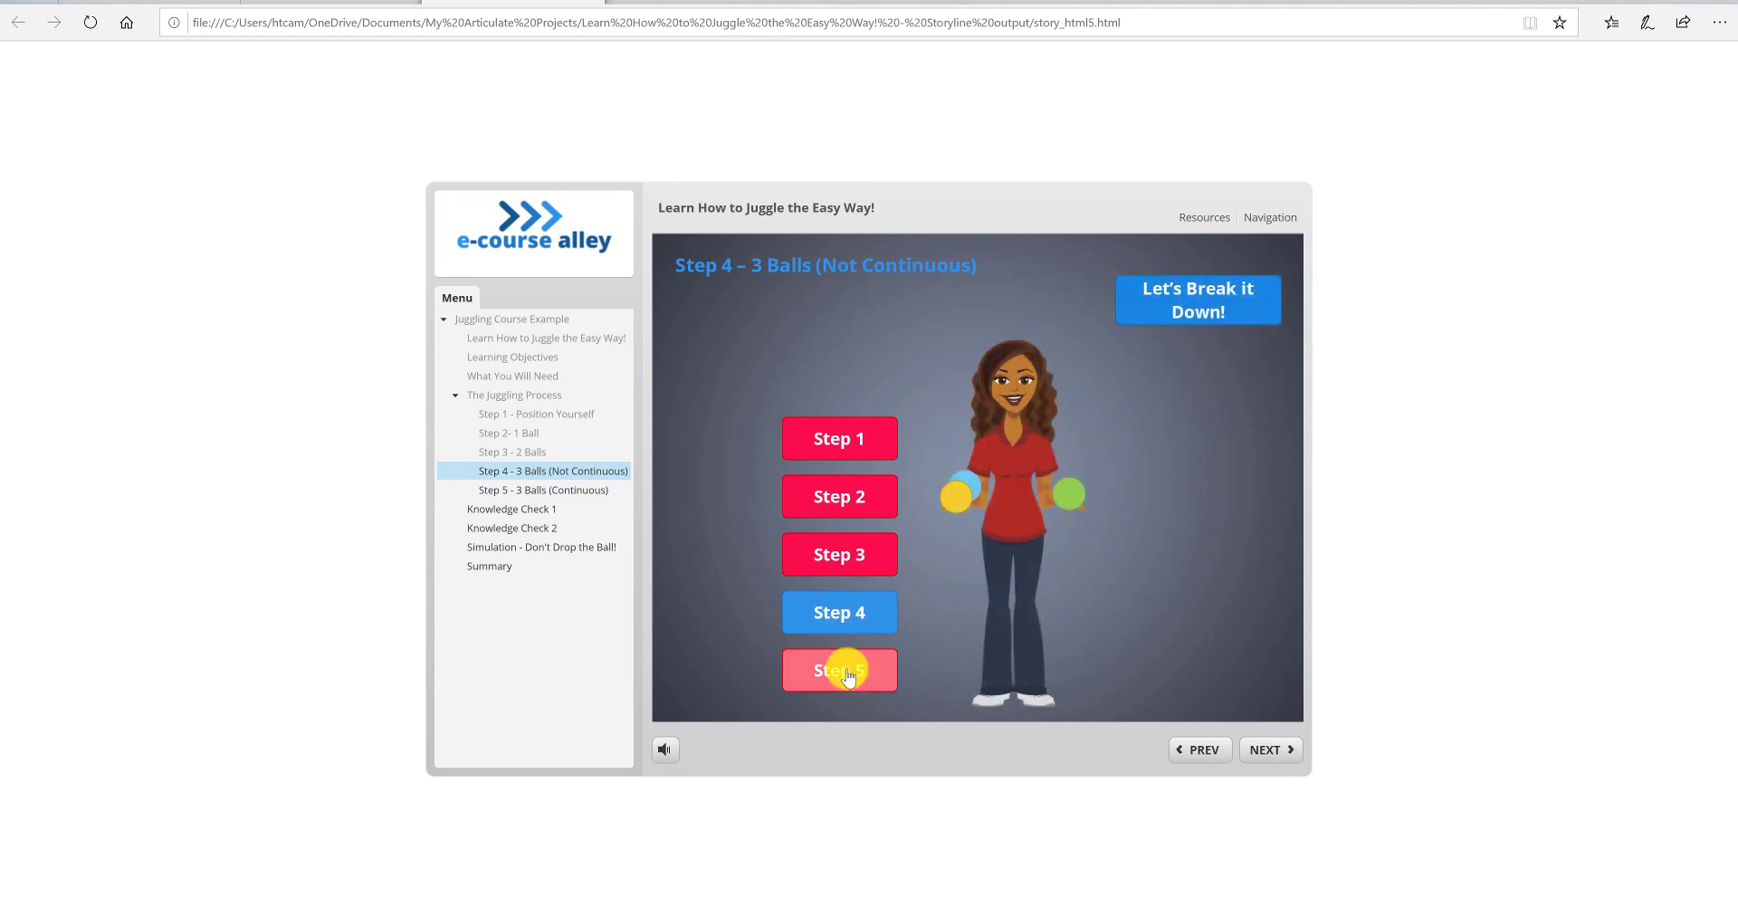
click(846, 675)
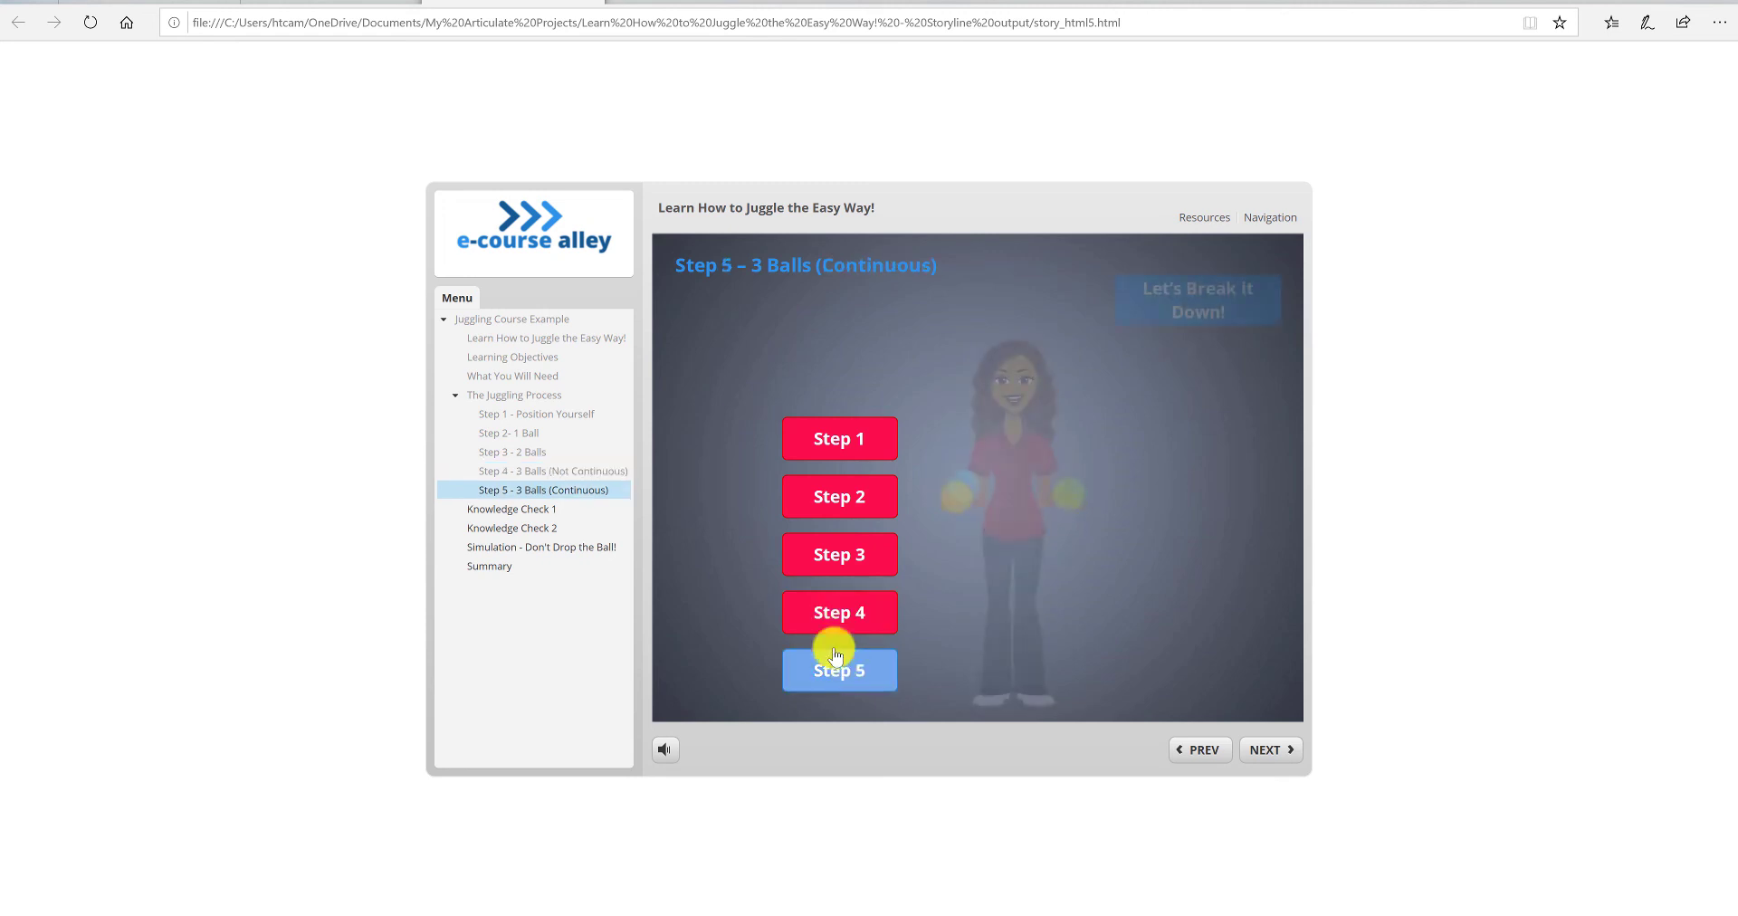
Step: In Knowledge Check 1, place 1 and 2 on the paired balls and 3 on the single ball, submit, and dismiss the feedback
click(526, 510)
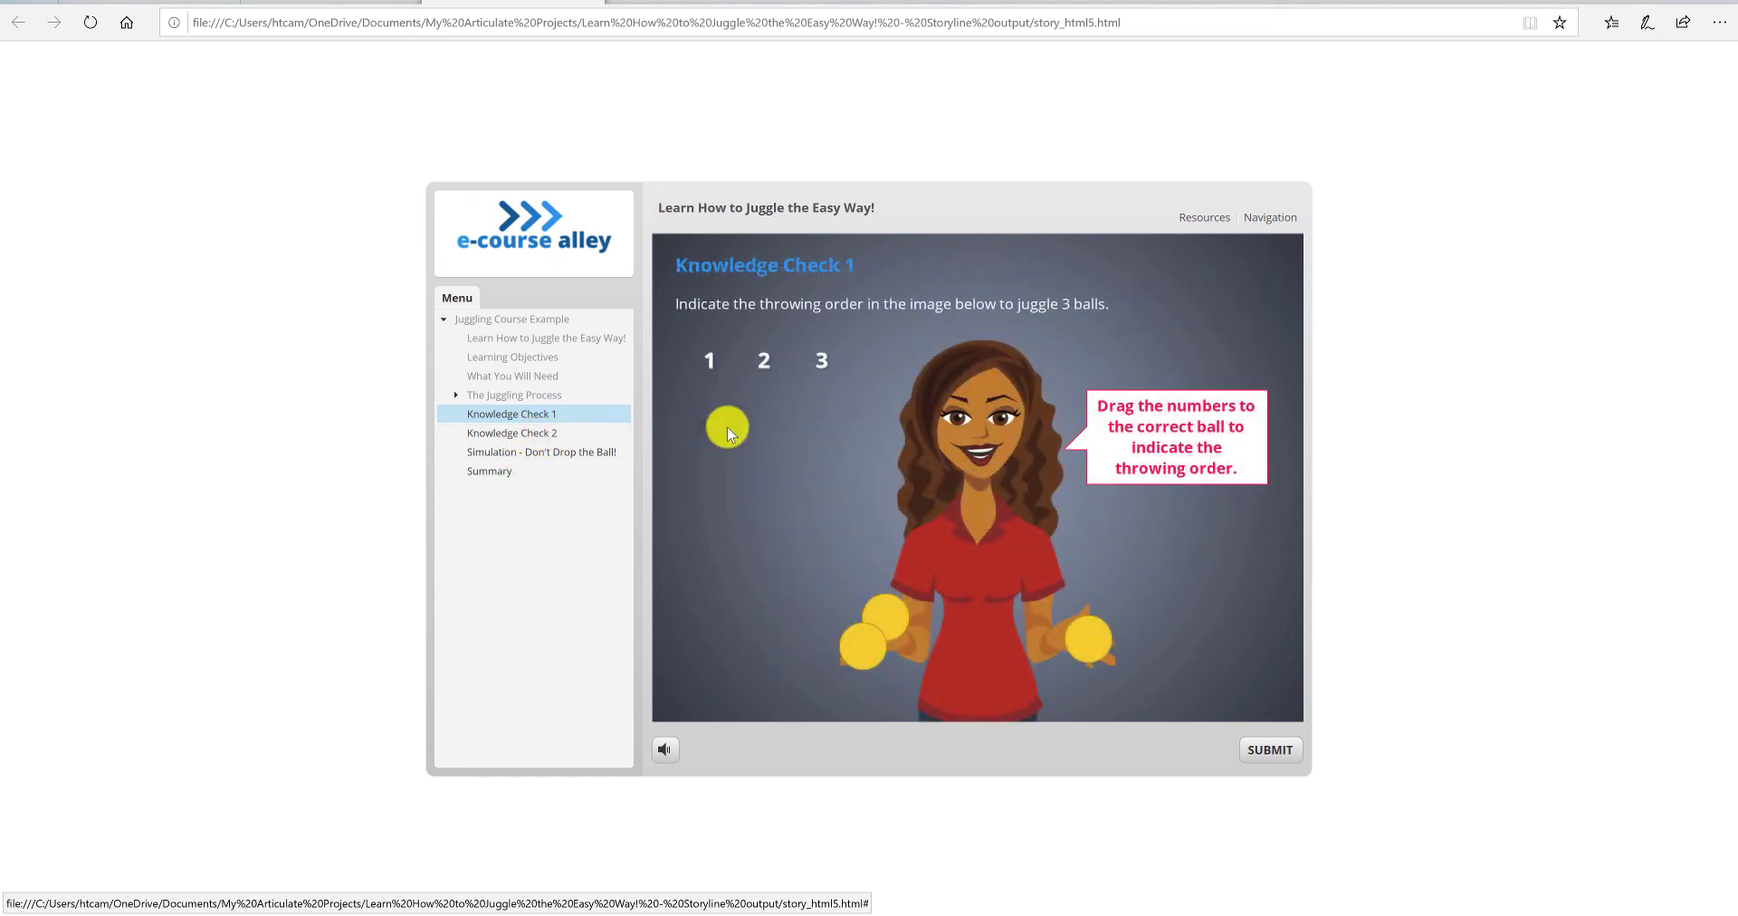
drag(717, 367, 860, 642)
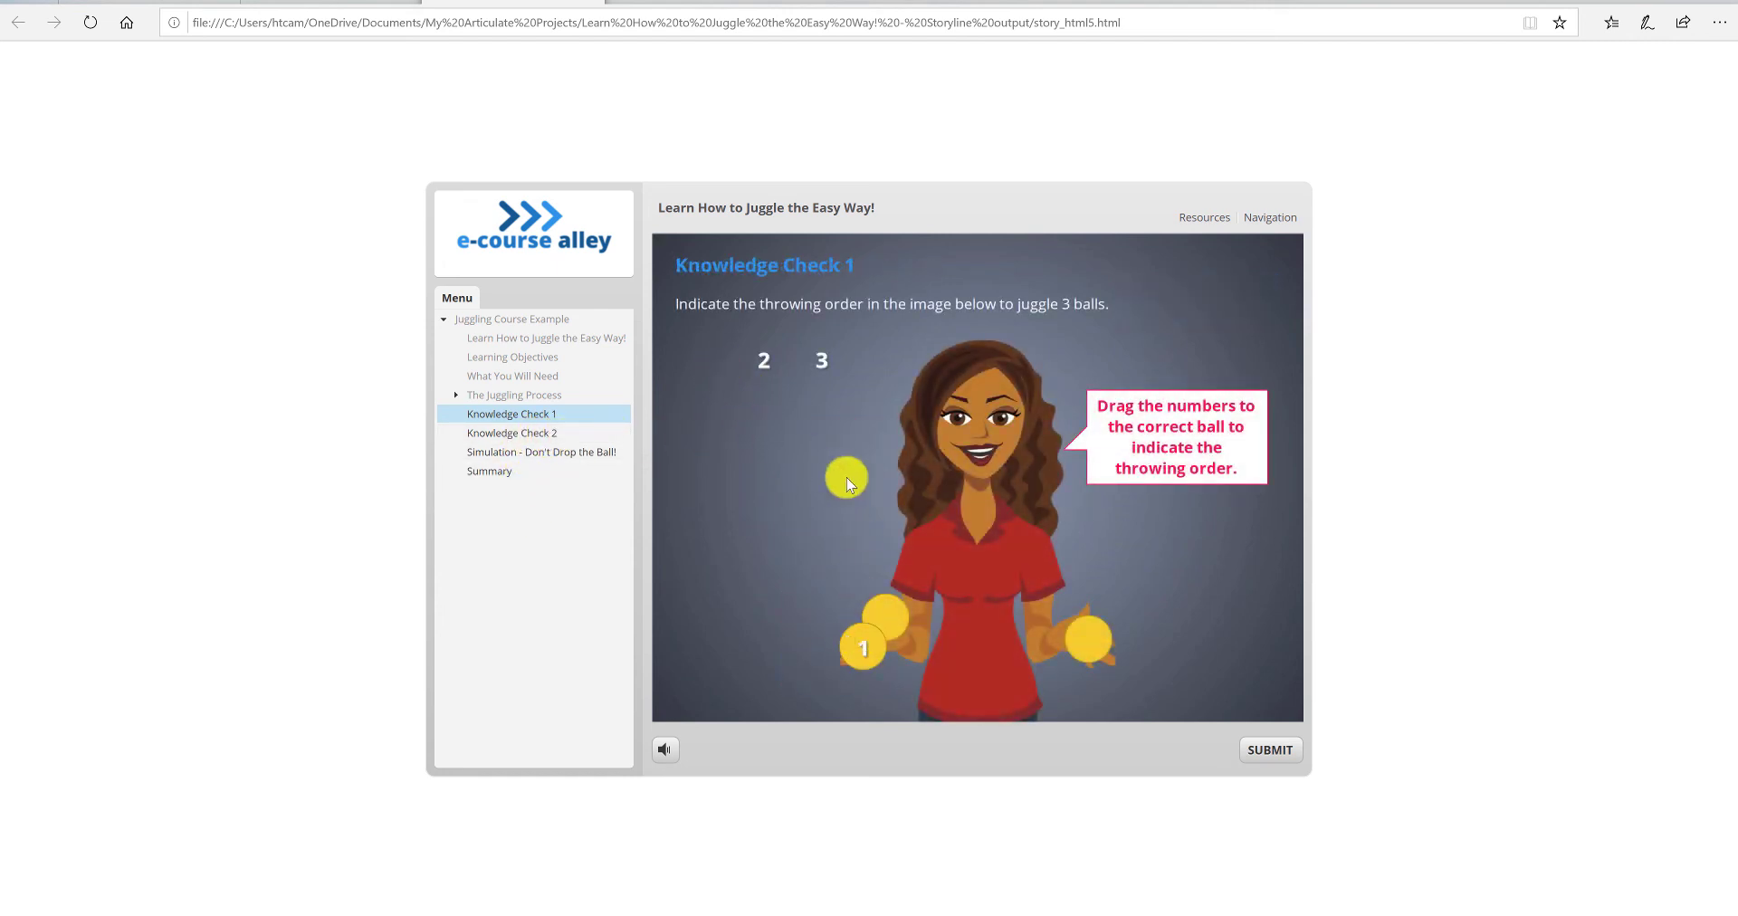
drag(765, 362, 884, 610)
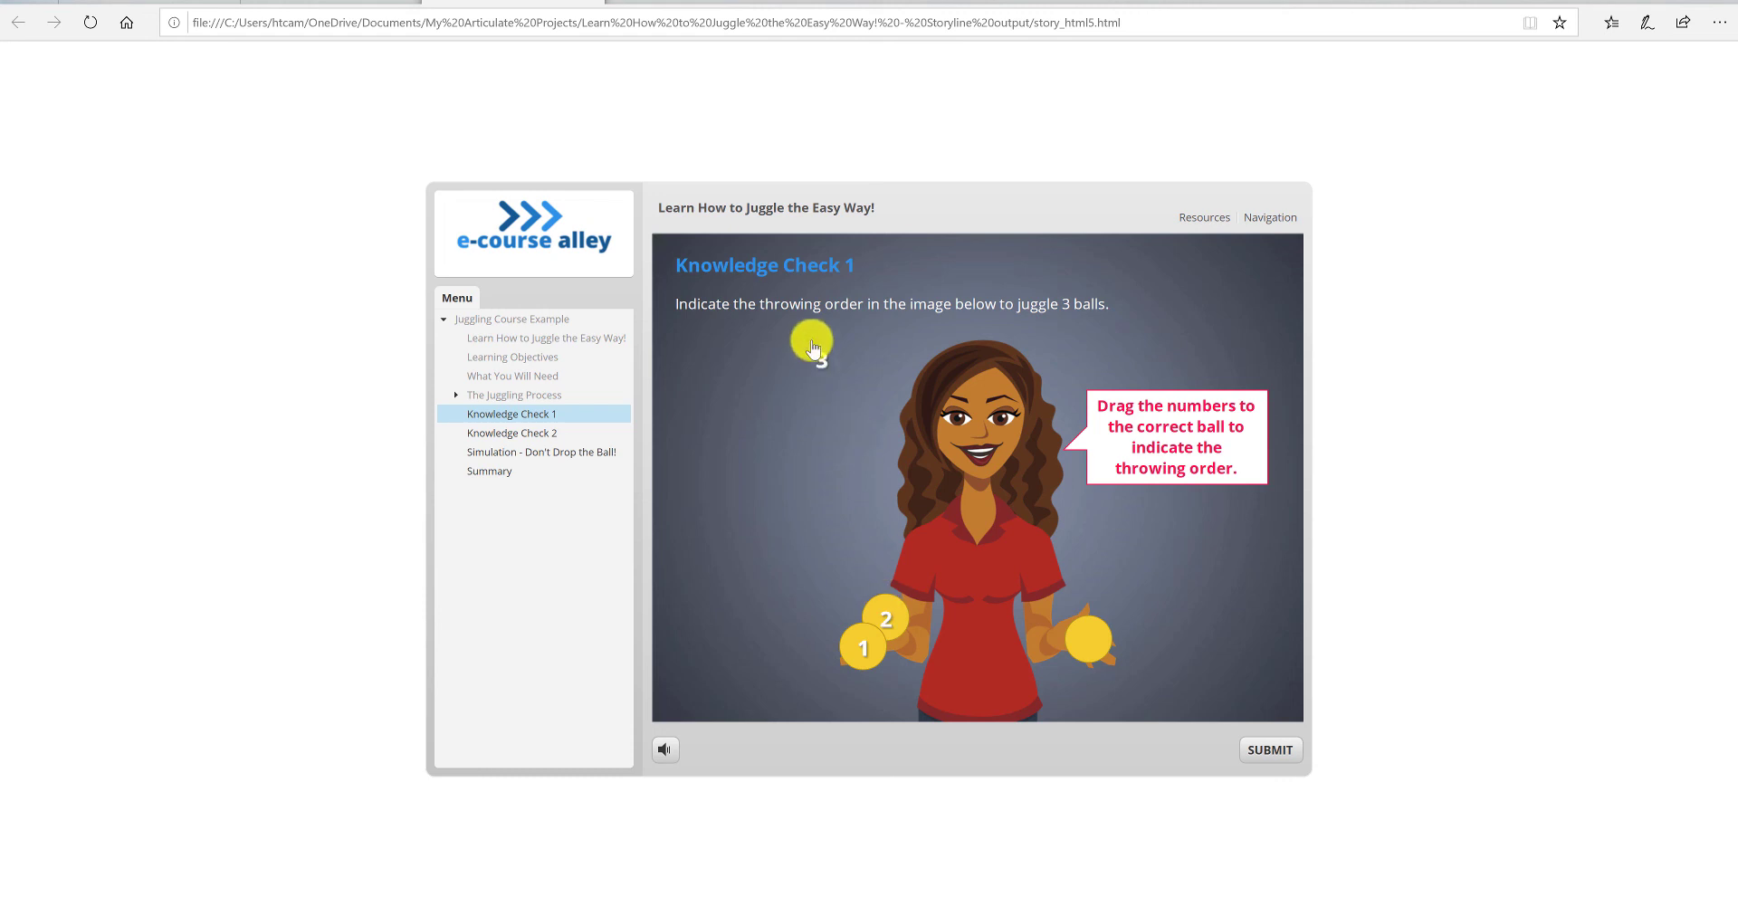
drag(822, 357, 1092, 642)
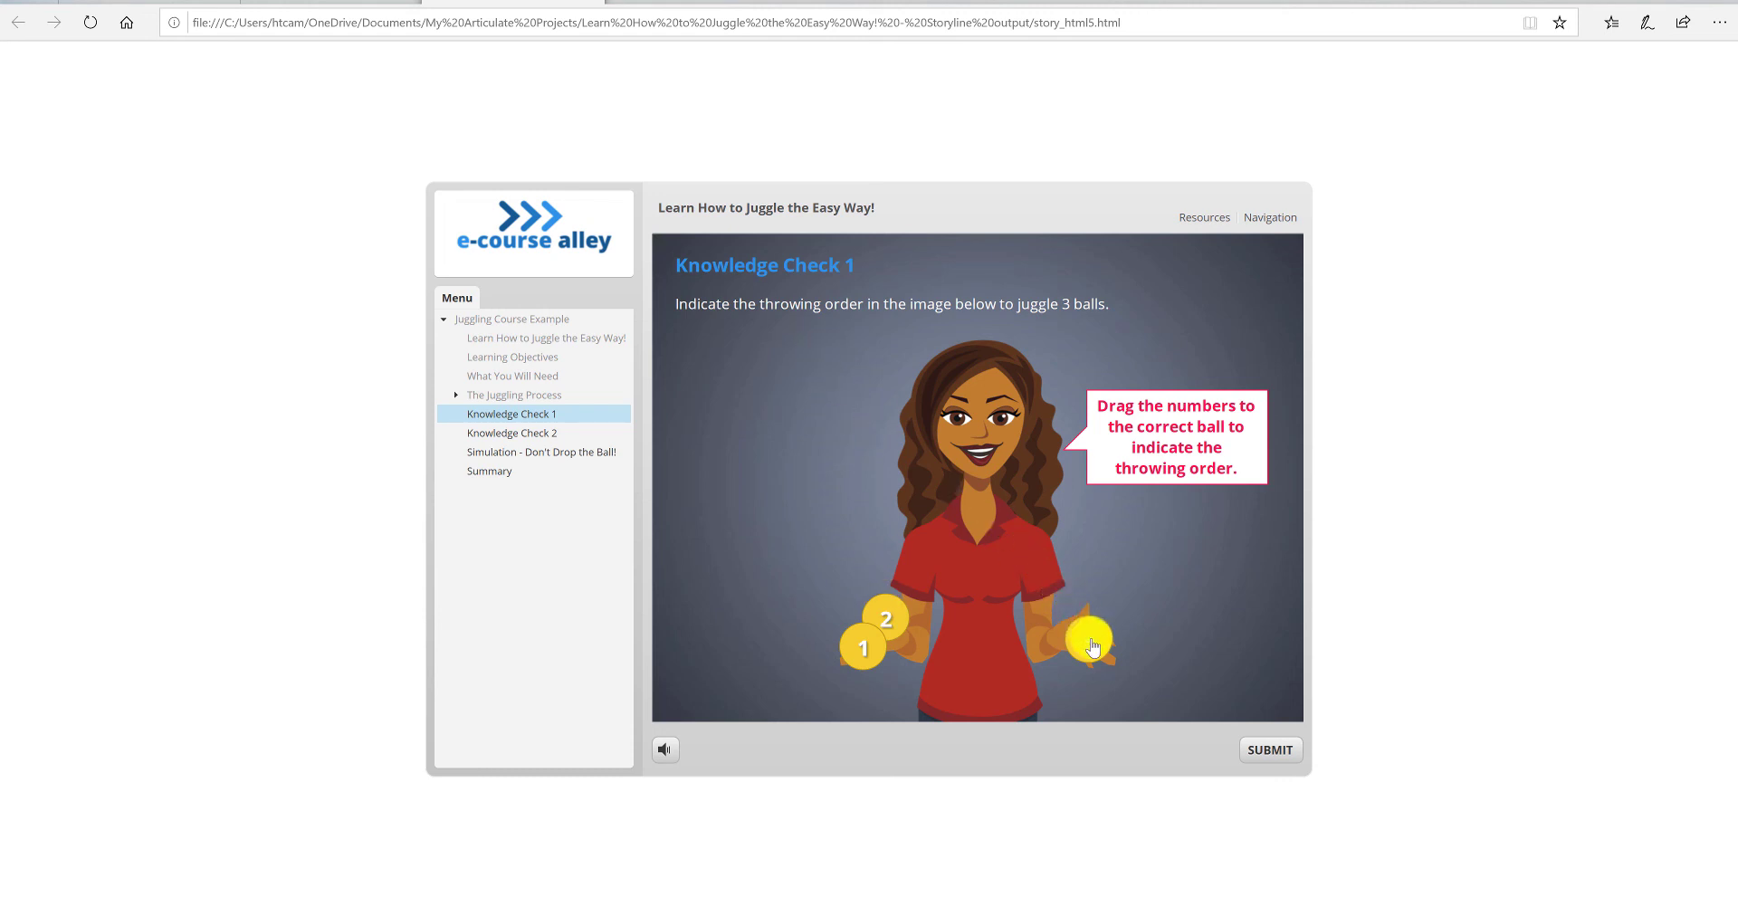
click(1286, 752)
click(961, 534)
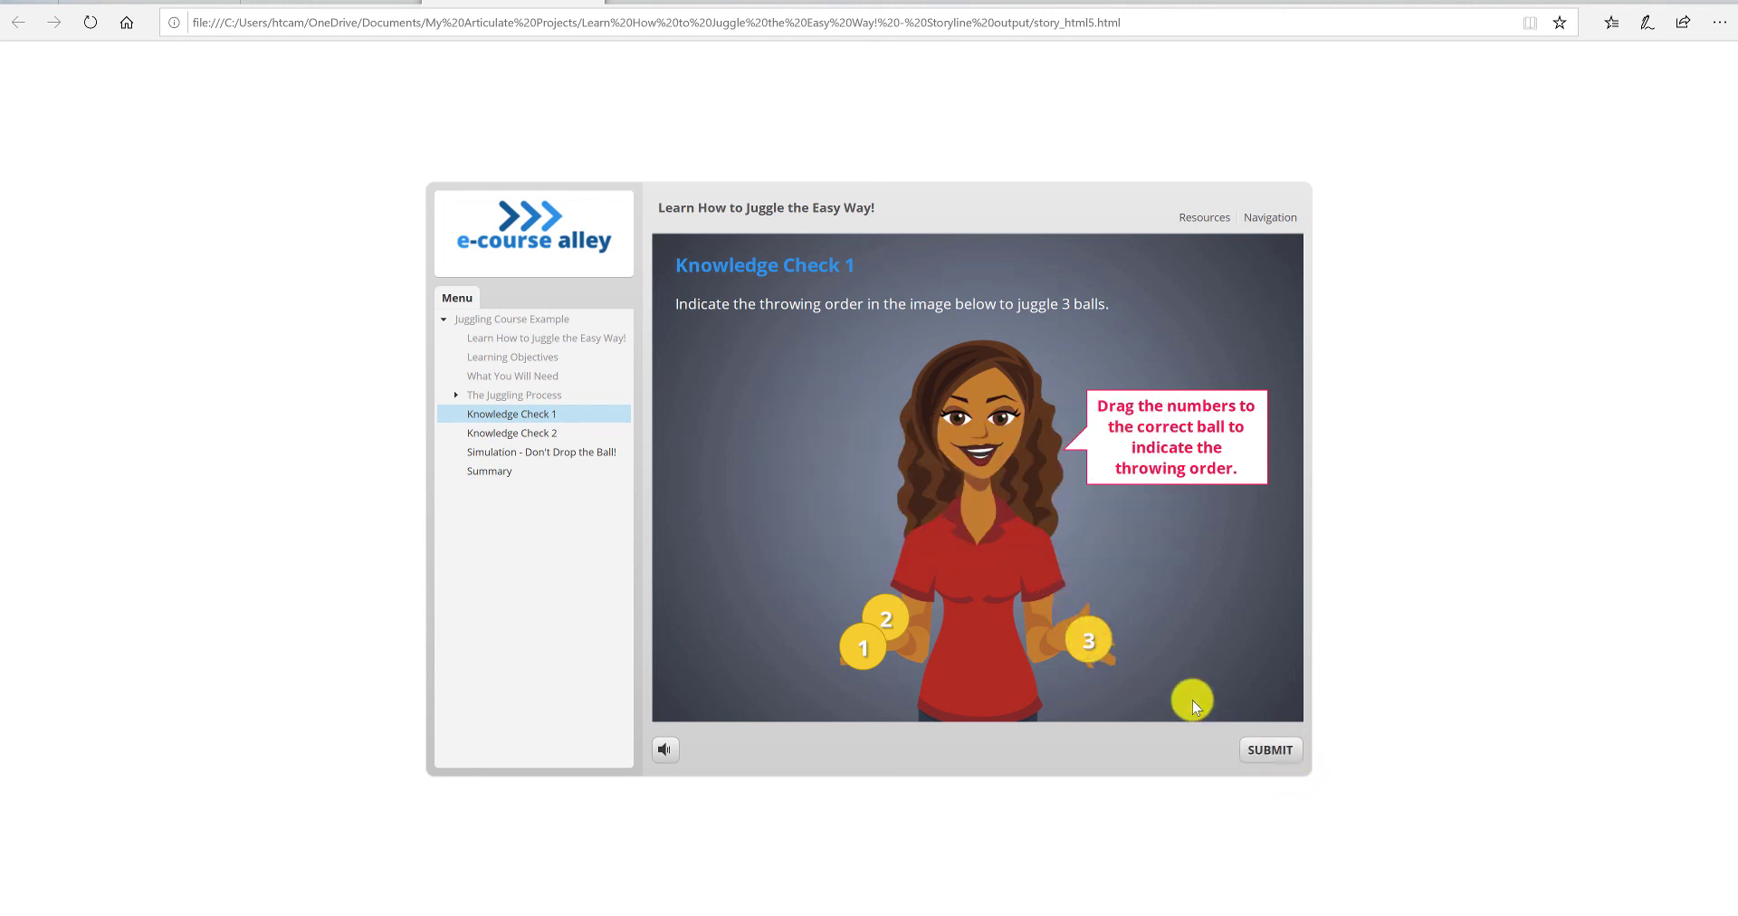
Step: Resubmit the same throwing order, view the correct answer from the feedback, and continue to Knowledge Check 2
click(1258, 749)
click(977, 487)
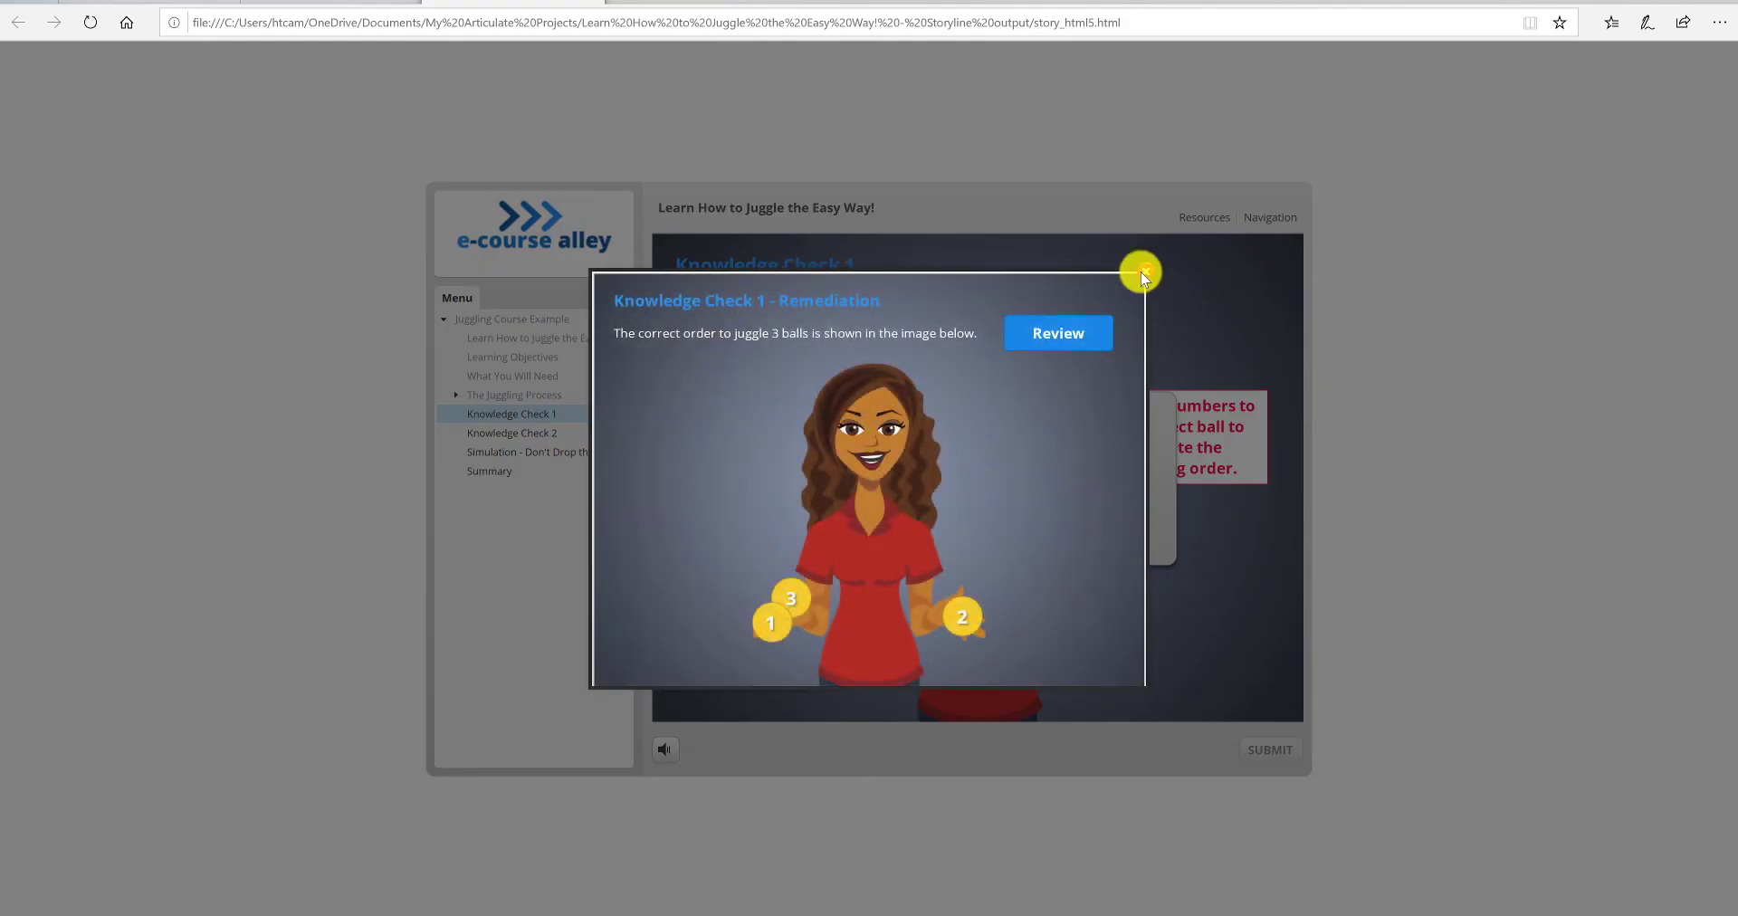
click(1145, 272)
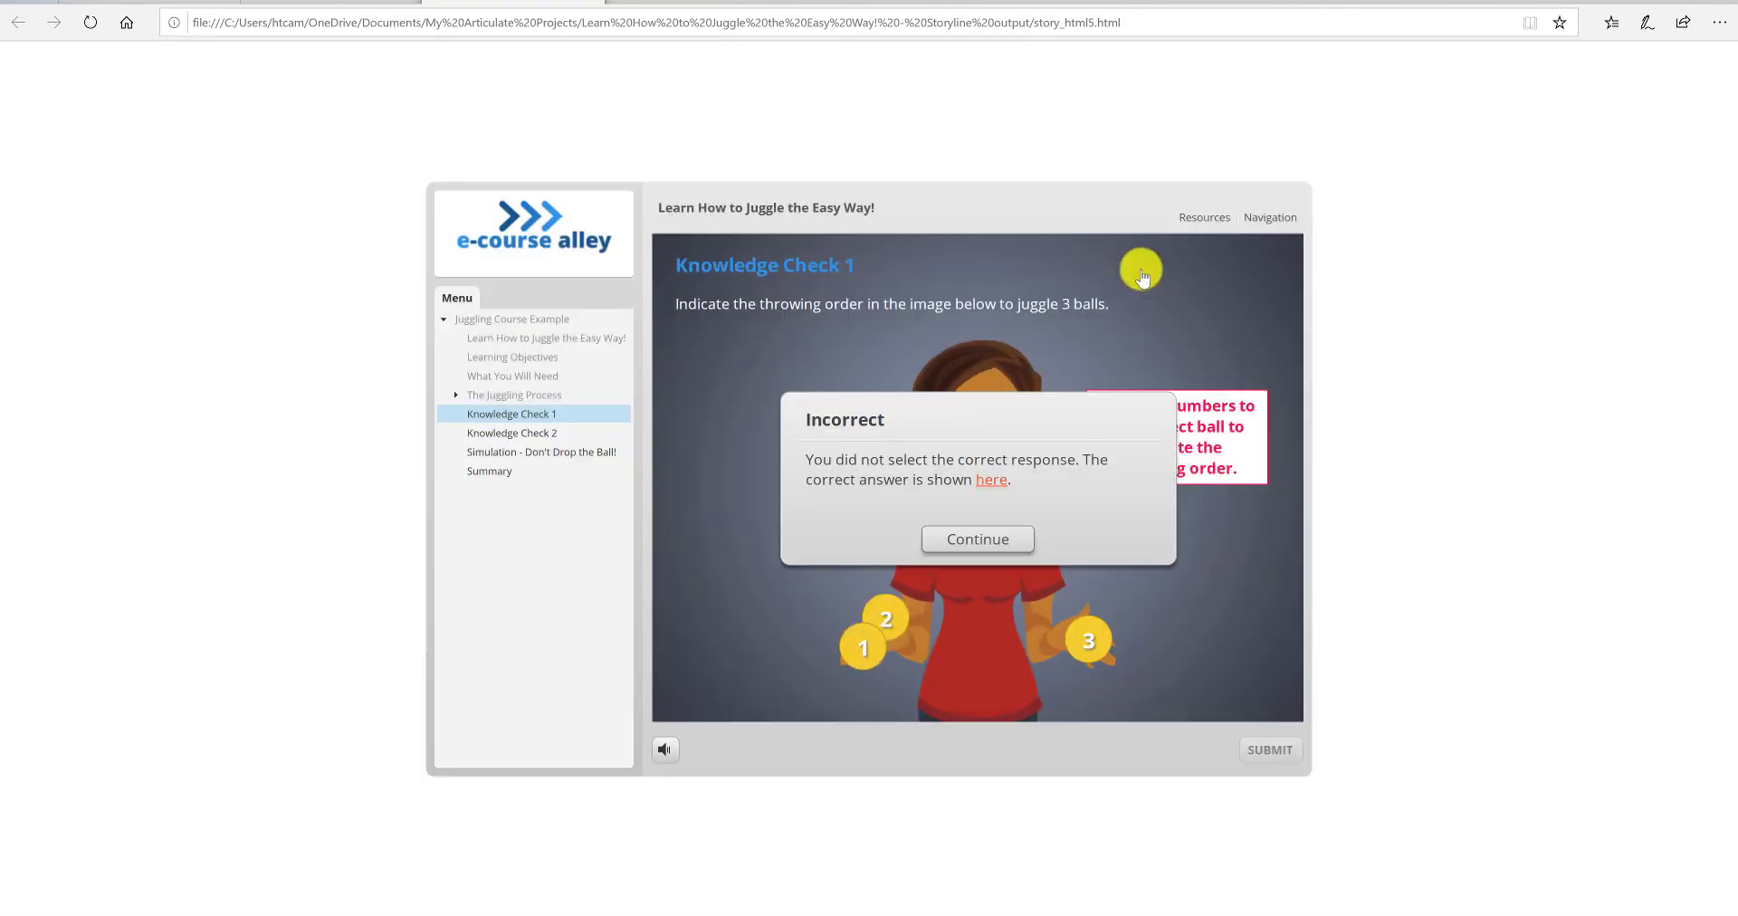
click(994, 541)
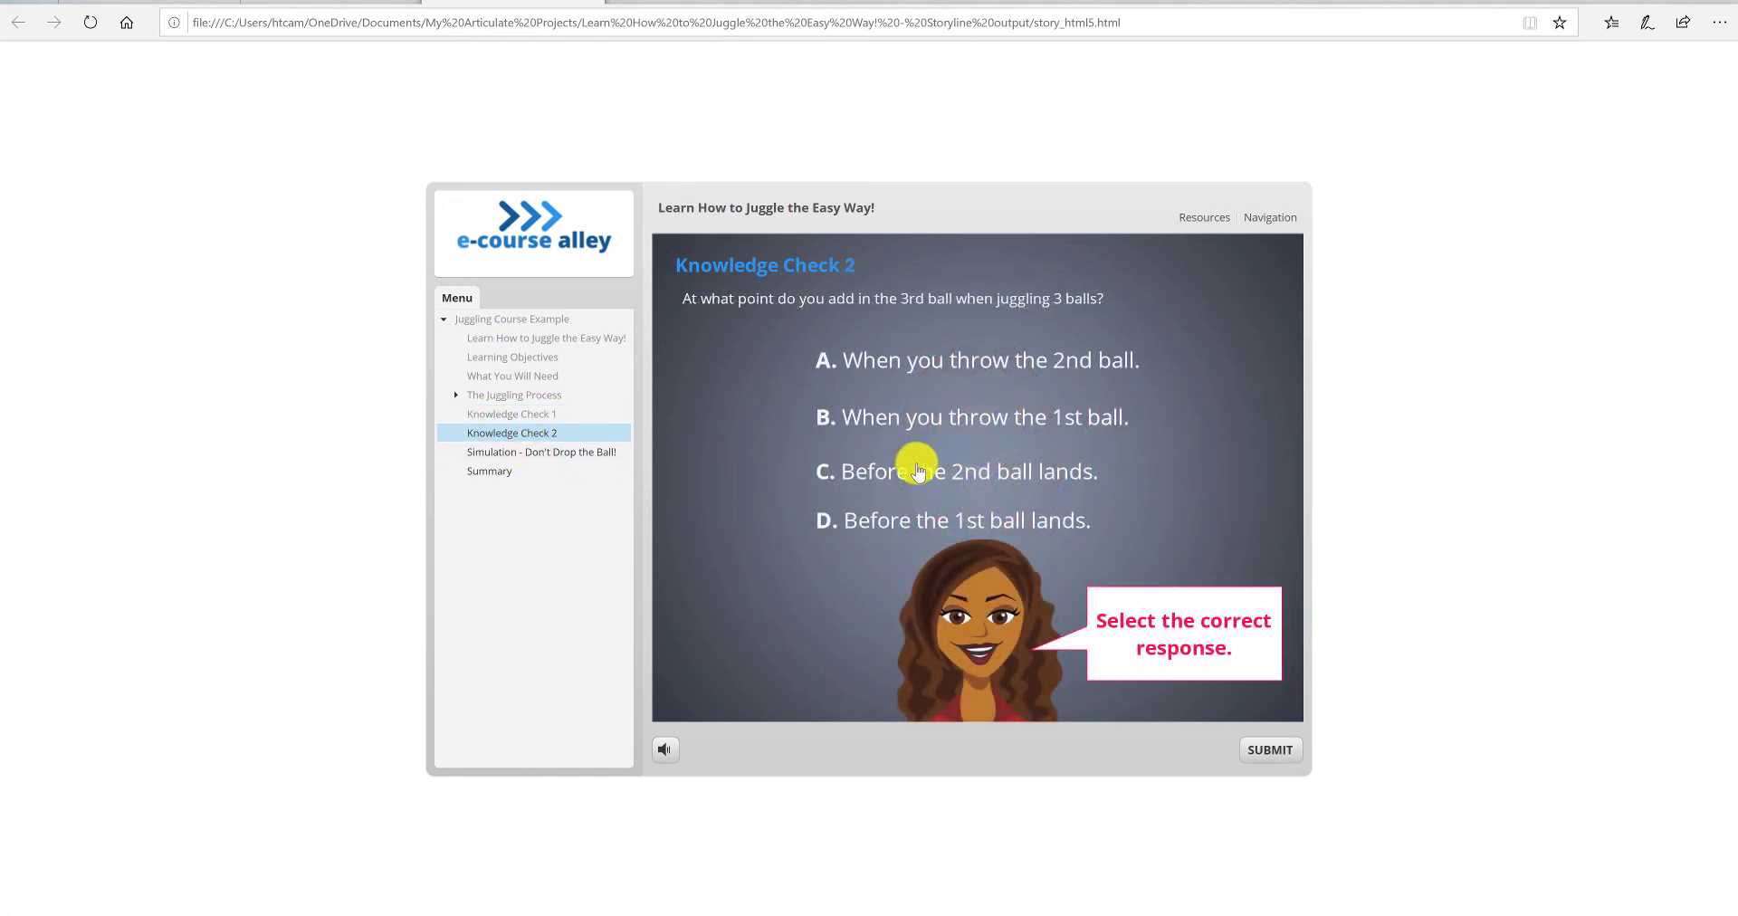
Step: Answer Knowledge Check 2 with option C, "Before the 2nd ball lands", submit it and continue to the simulation
click(918, 471)
click(1266, 750)
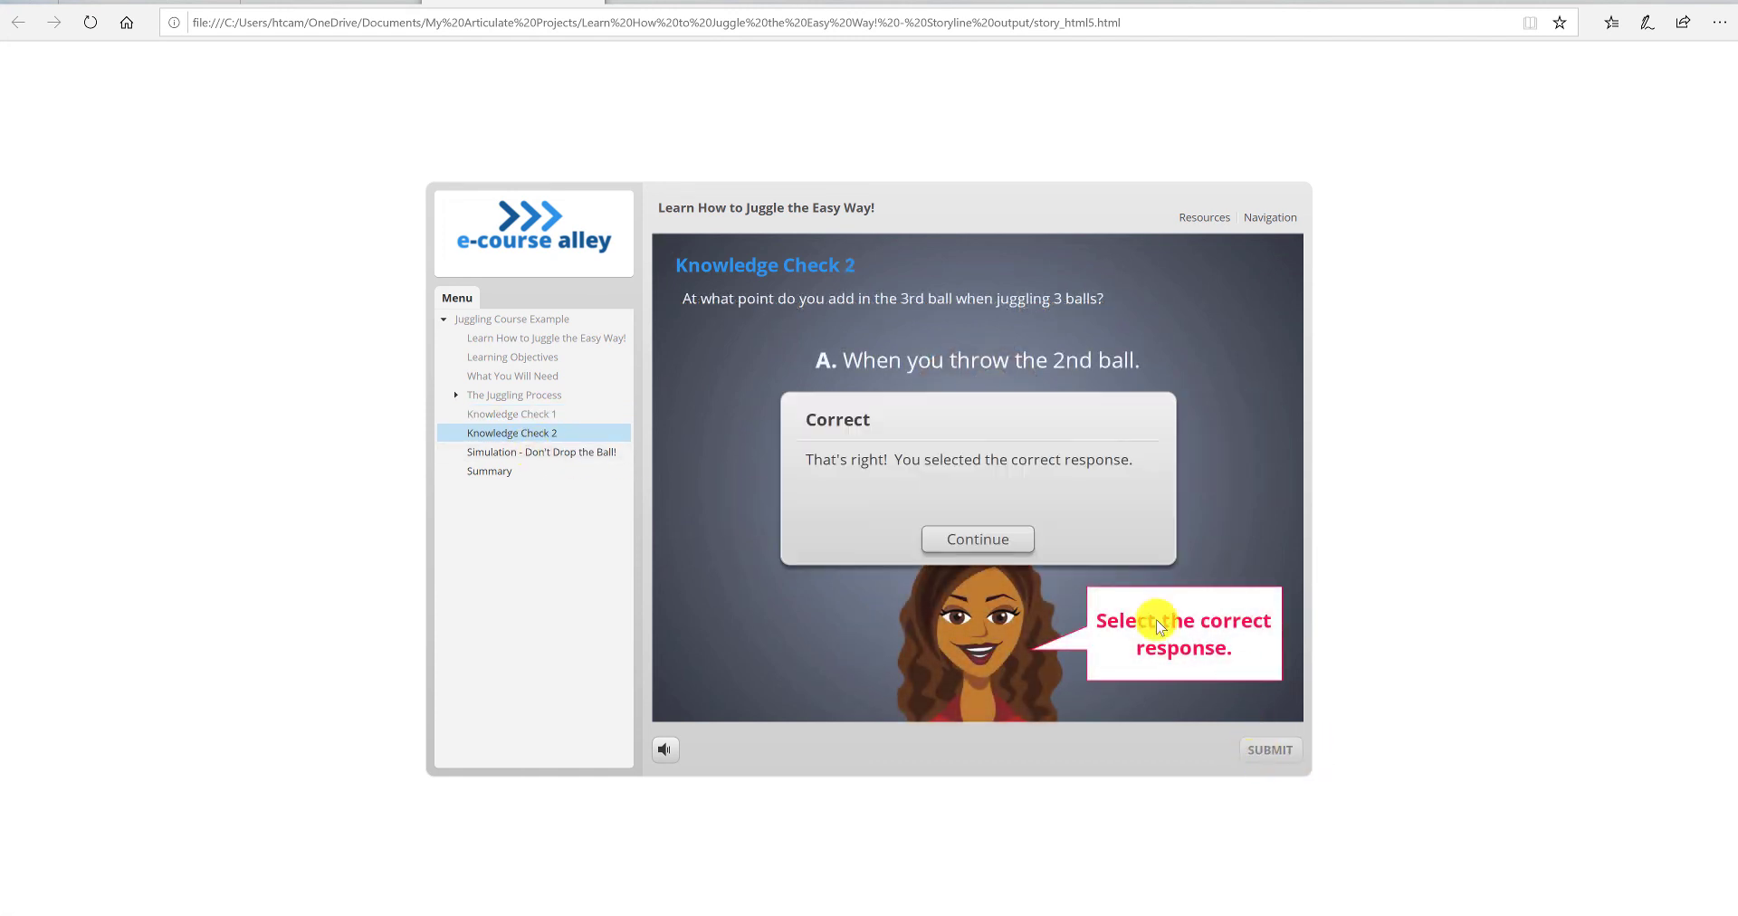
click(1016, 538)
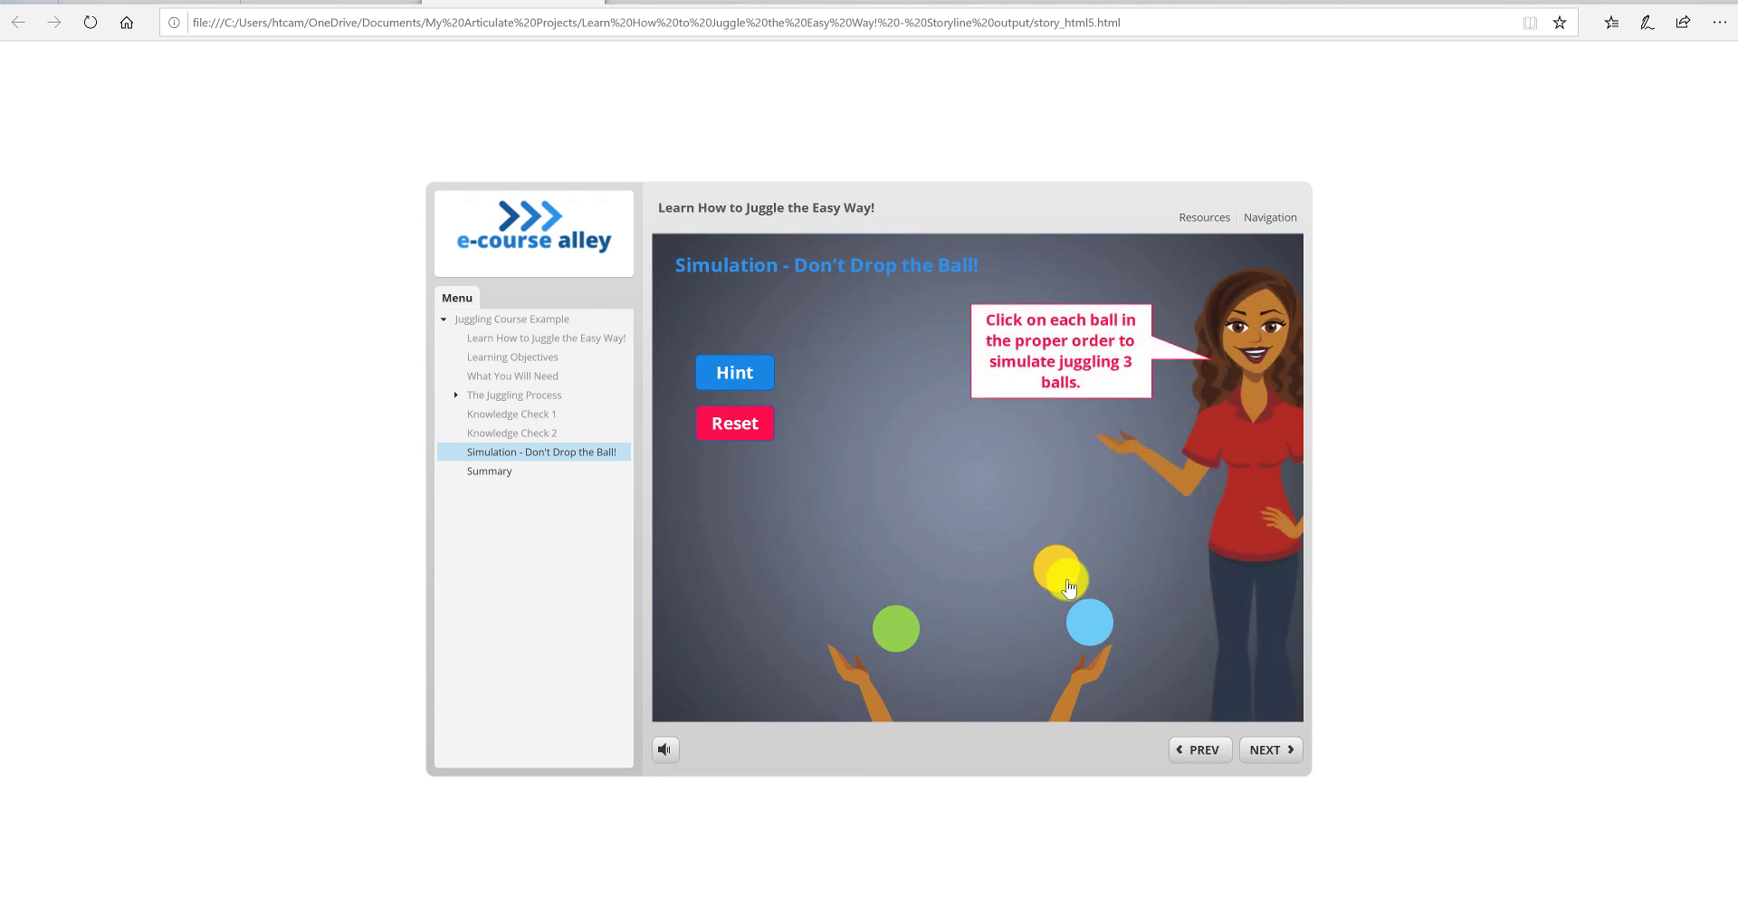
Step: Test juggling the balls in the Don't Drop the Ball simulation, reset it, and go to the Summary slide
click(901, 623)
click(1095, 619)
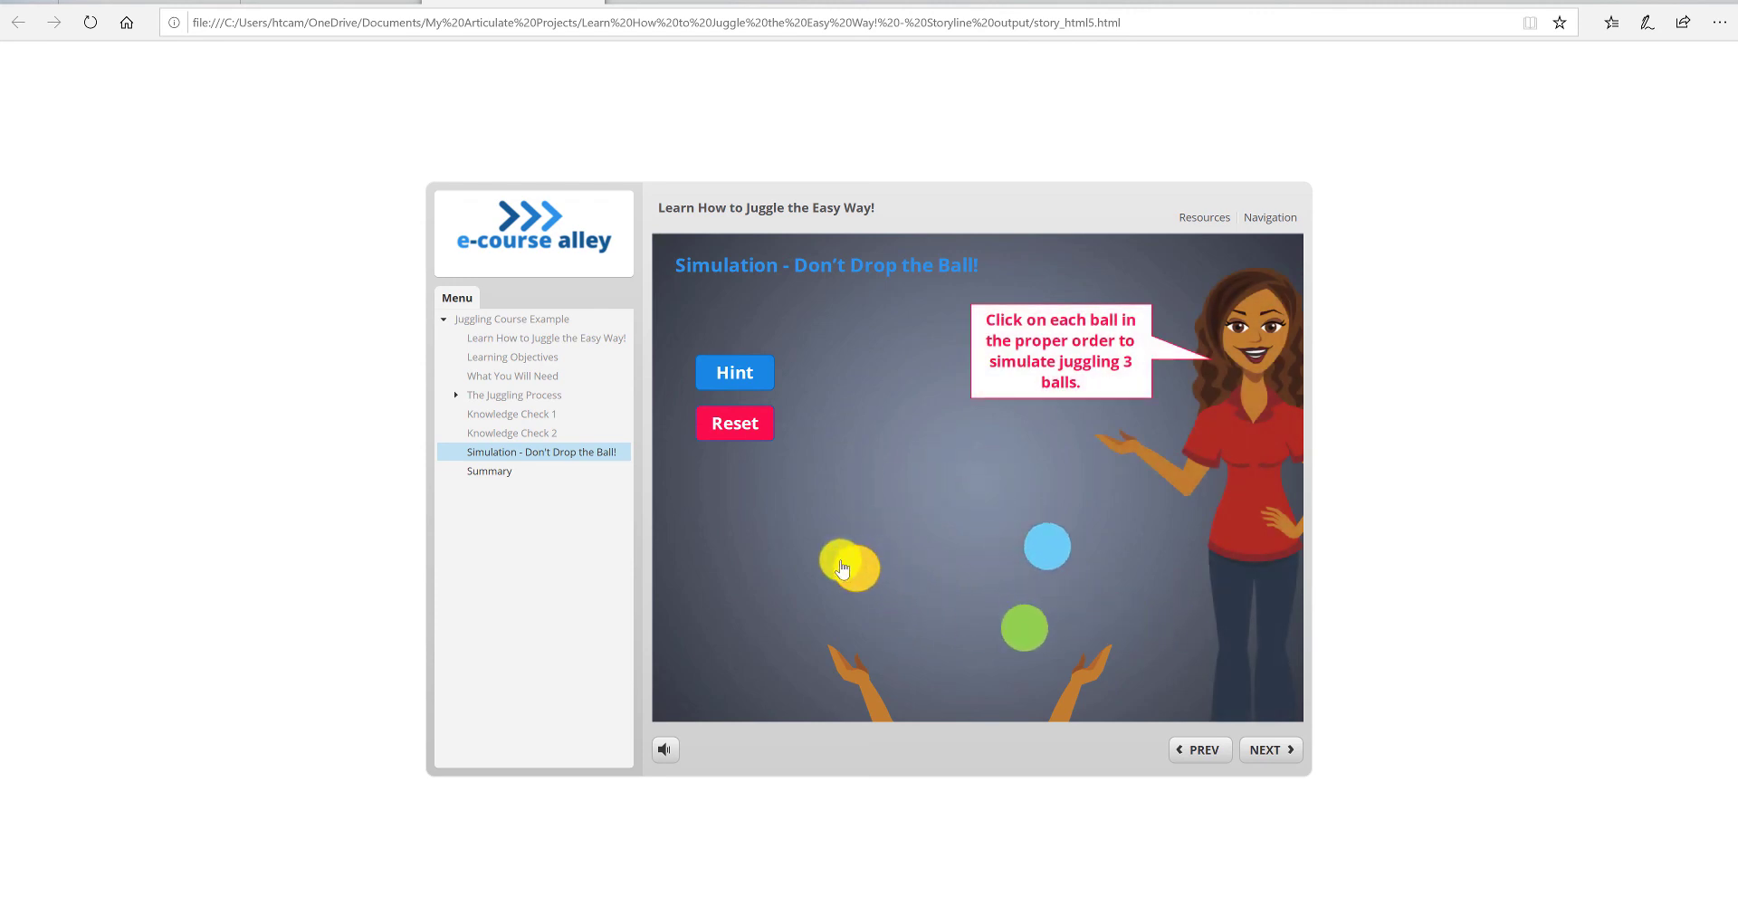
click(842, 568)
click(747, 426)
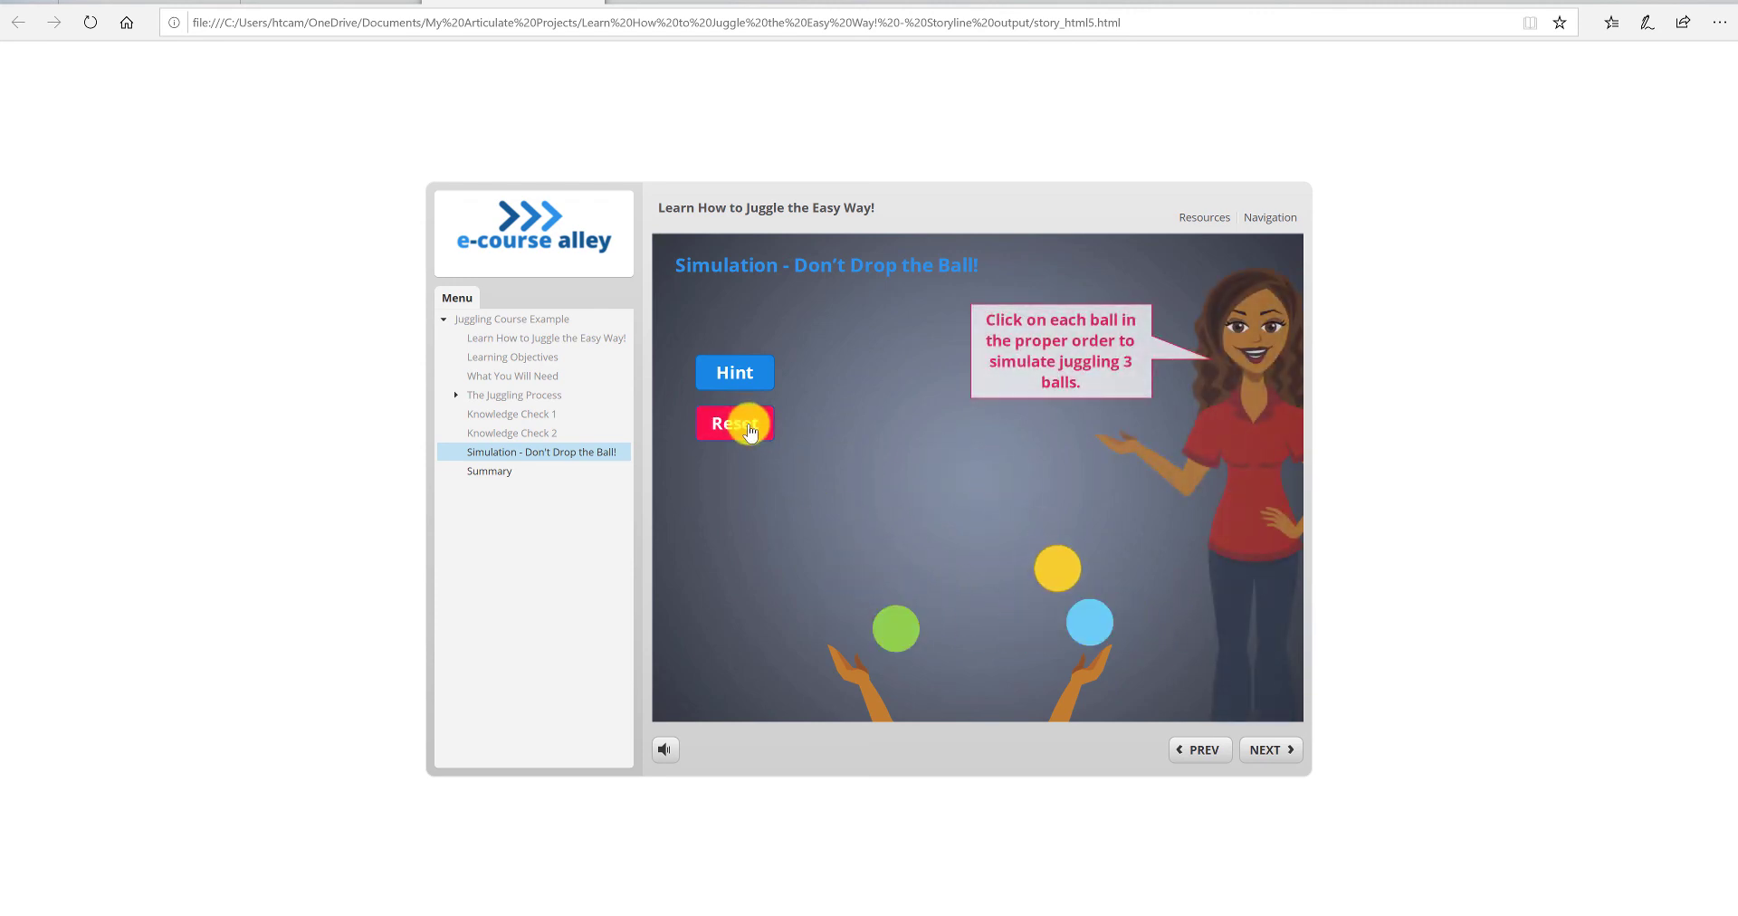
click(582, 473)
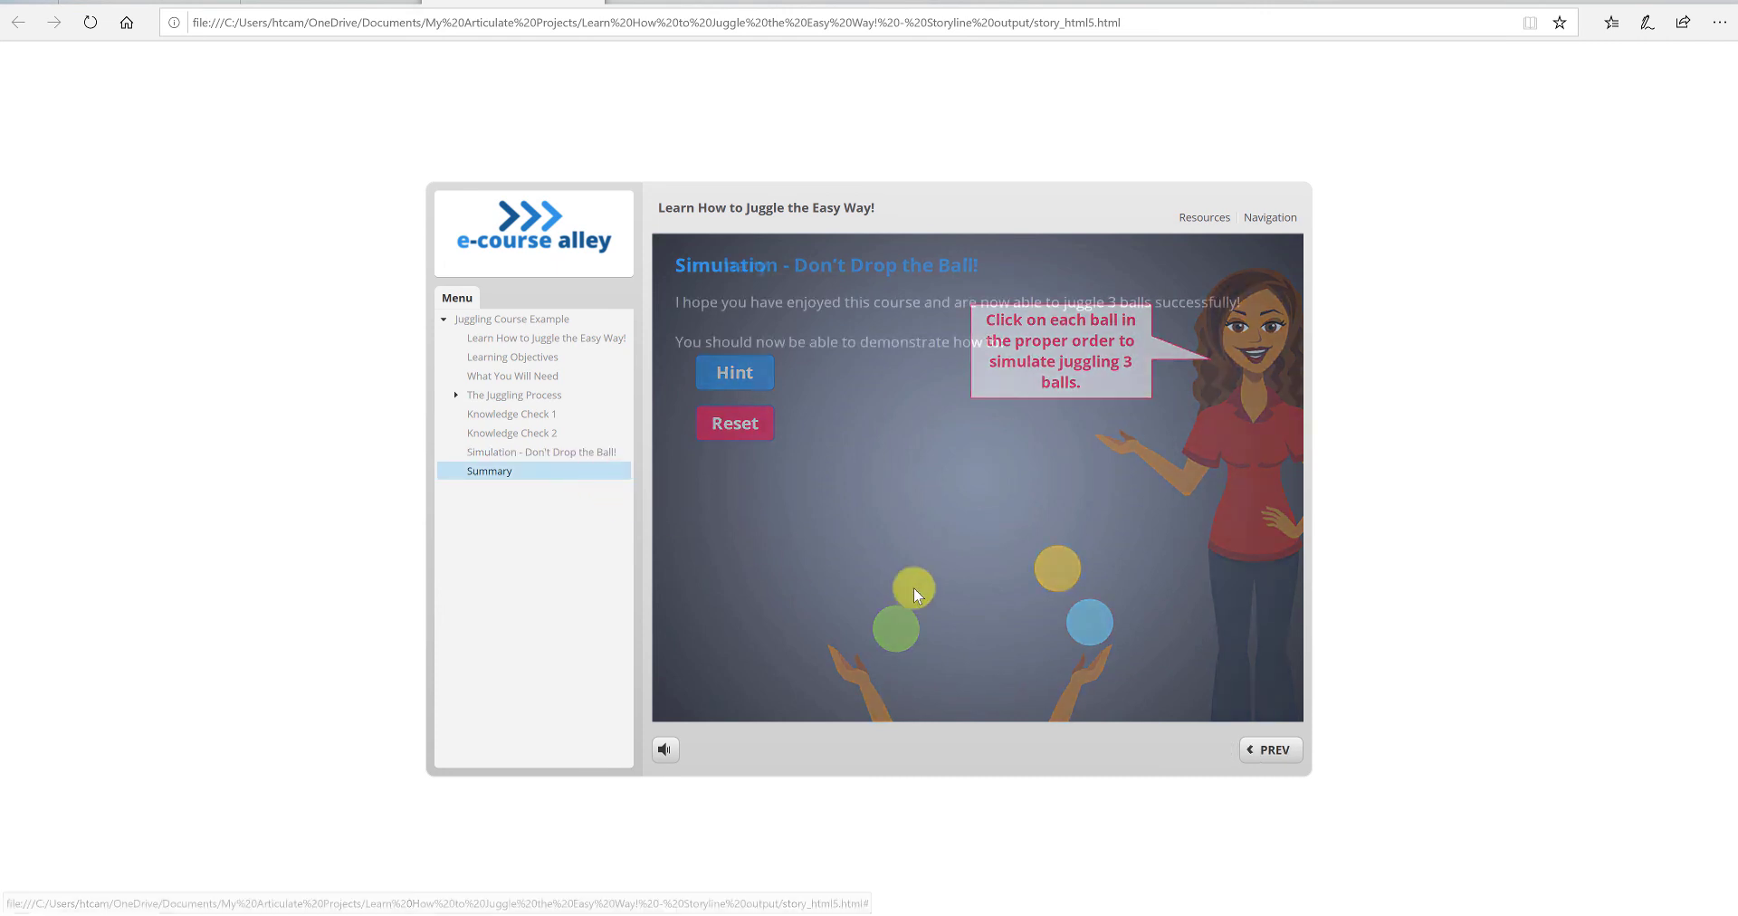